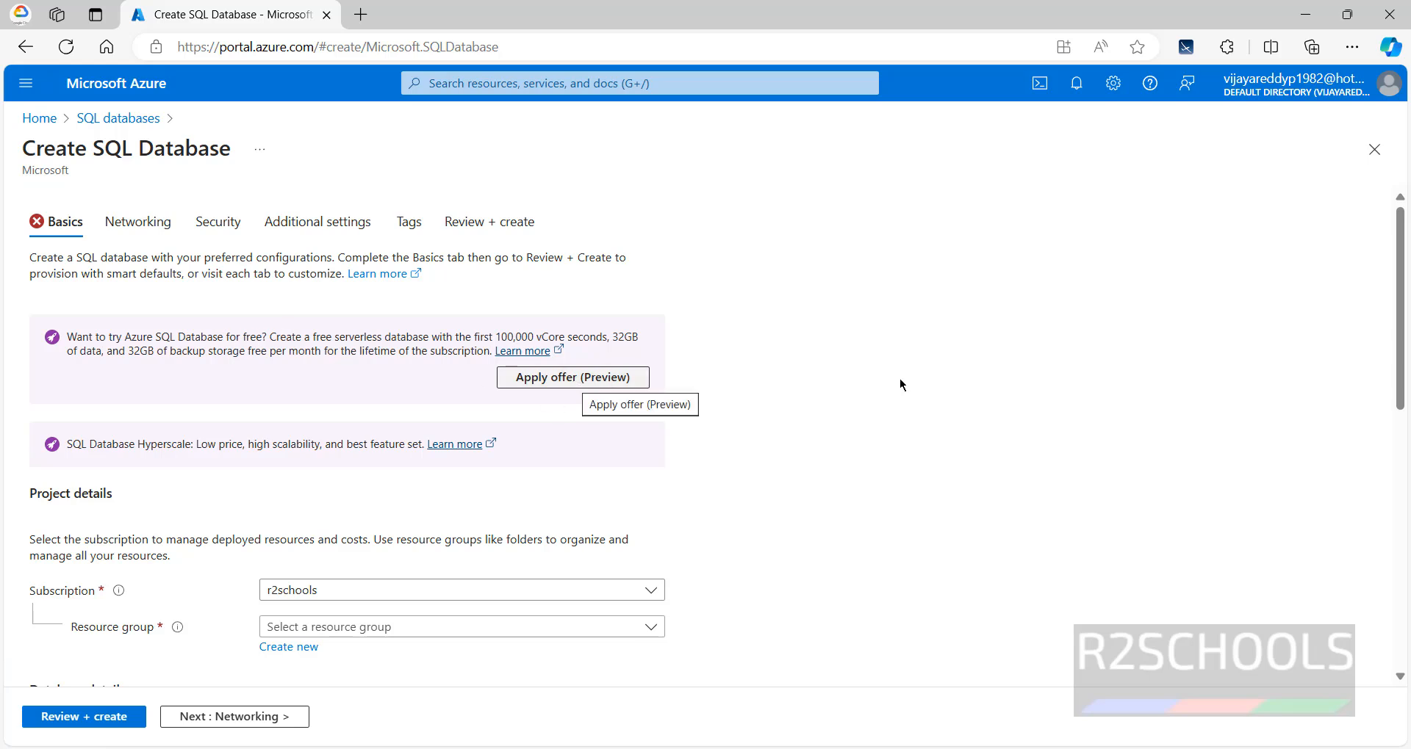
- Scroll the Create SQL Database Basics tab down to Project details and Database details
{"action": "scroll", "coordinate": [694, 350], "scroll_direction": "down", "scroll_amount": 4}
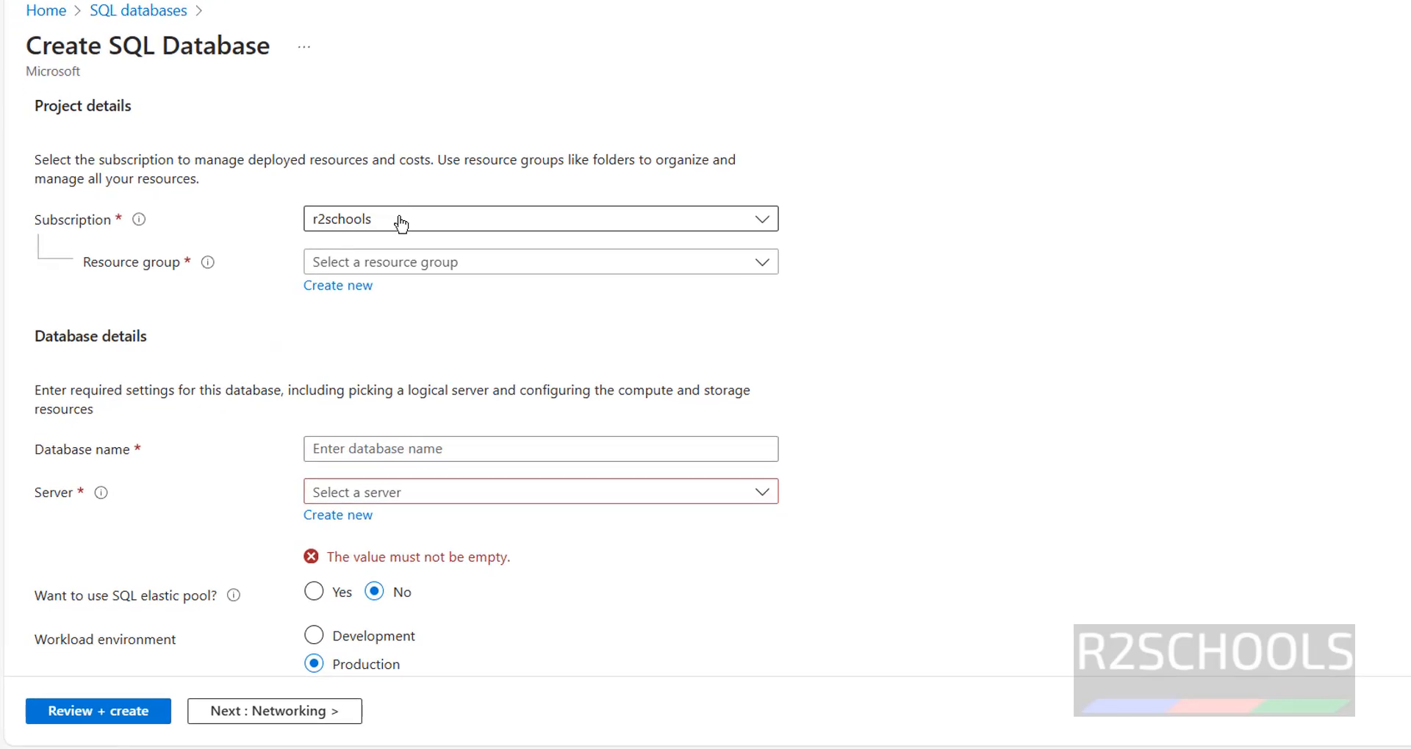
- Choose deRG as the resource group and name the database r2schools
{"action": "left_click", "coordinate": [439, 270]}
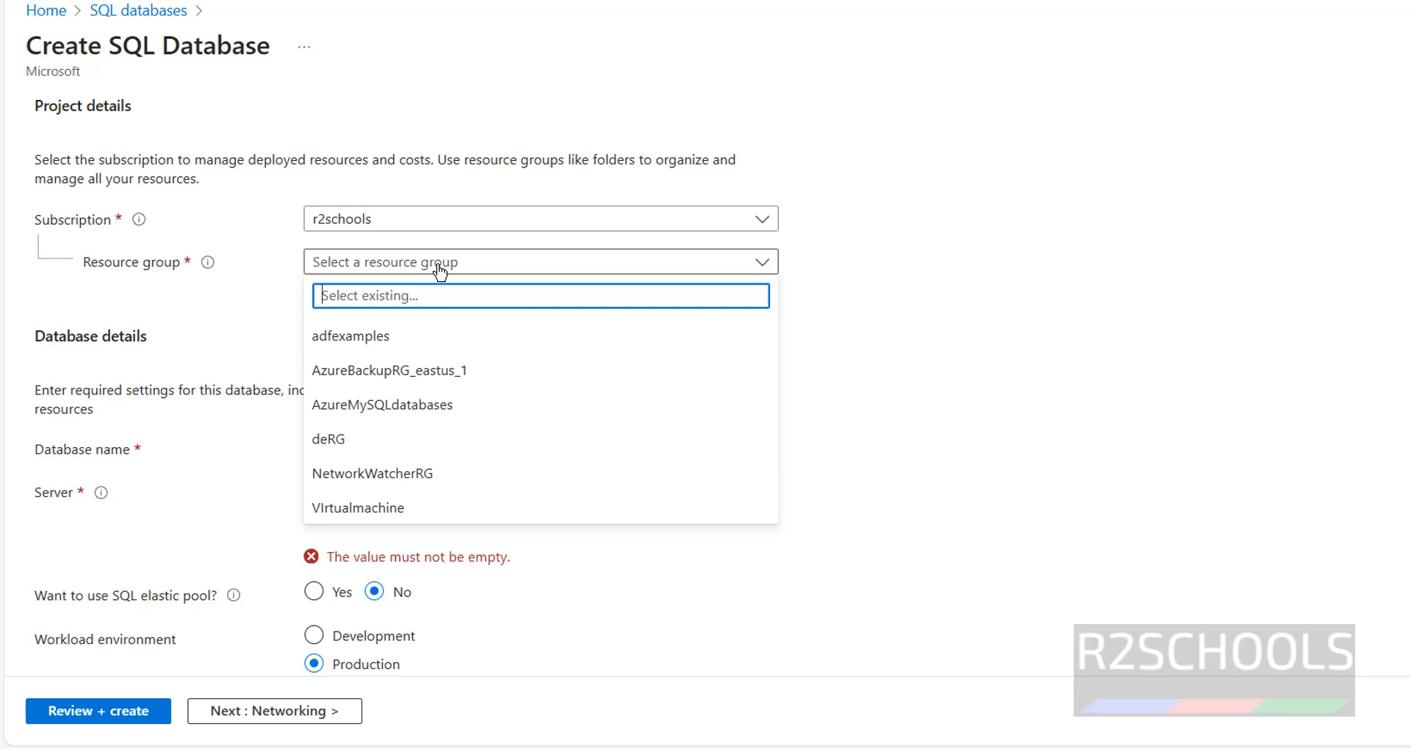
{"action": "left_click", "coordinate": [389, 437]}
{"action": "left_click", "coordinate": [416, 439]}
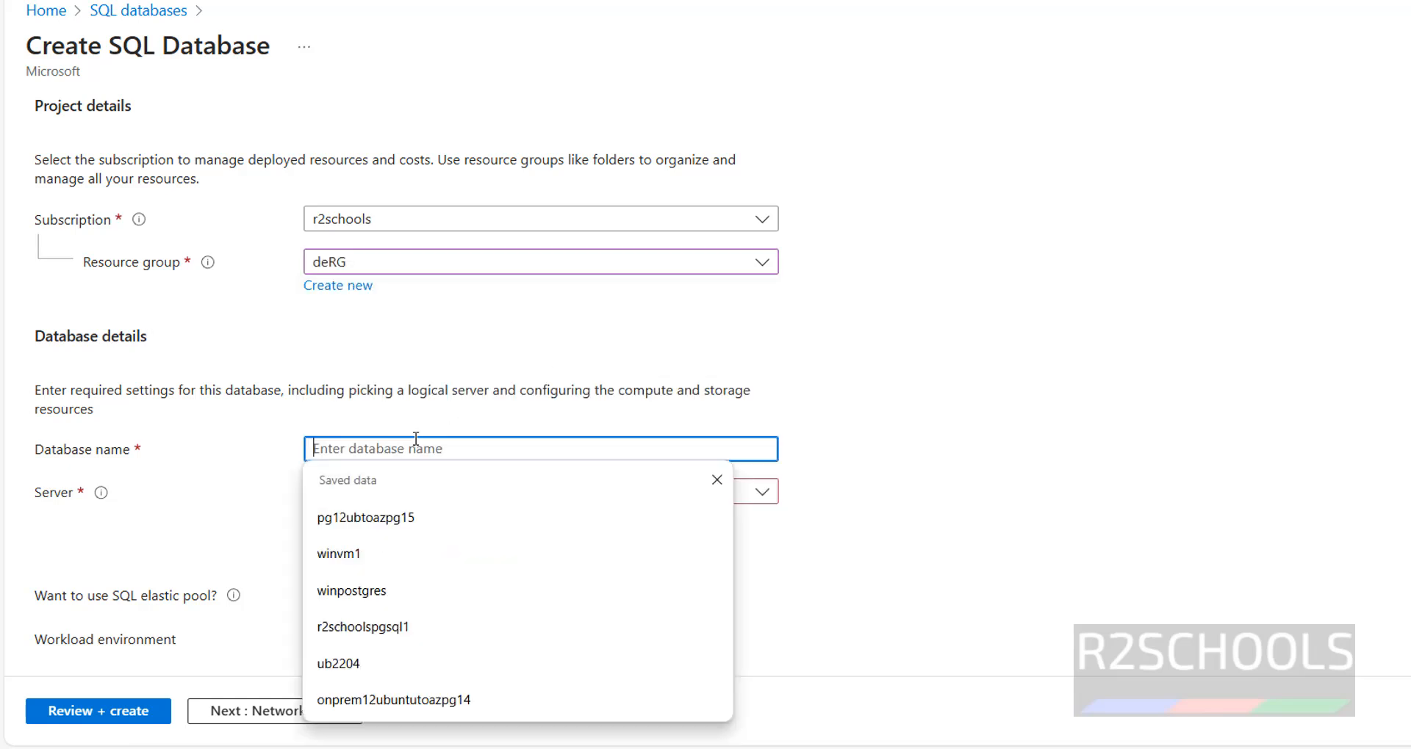
{"action": "left_click", "coordinate": [425, 355]}
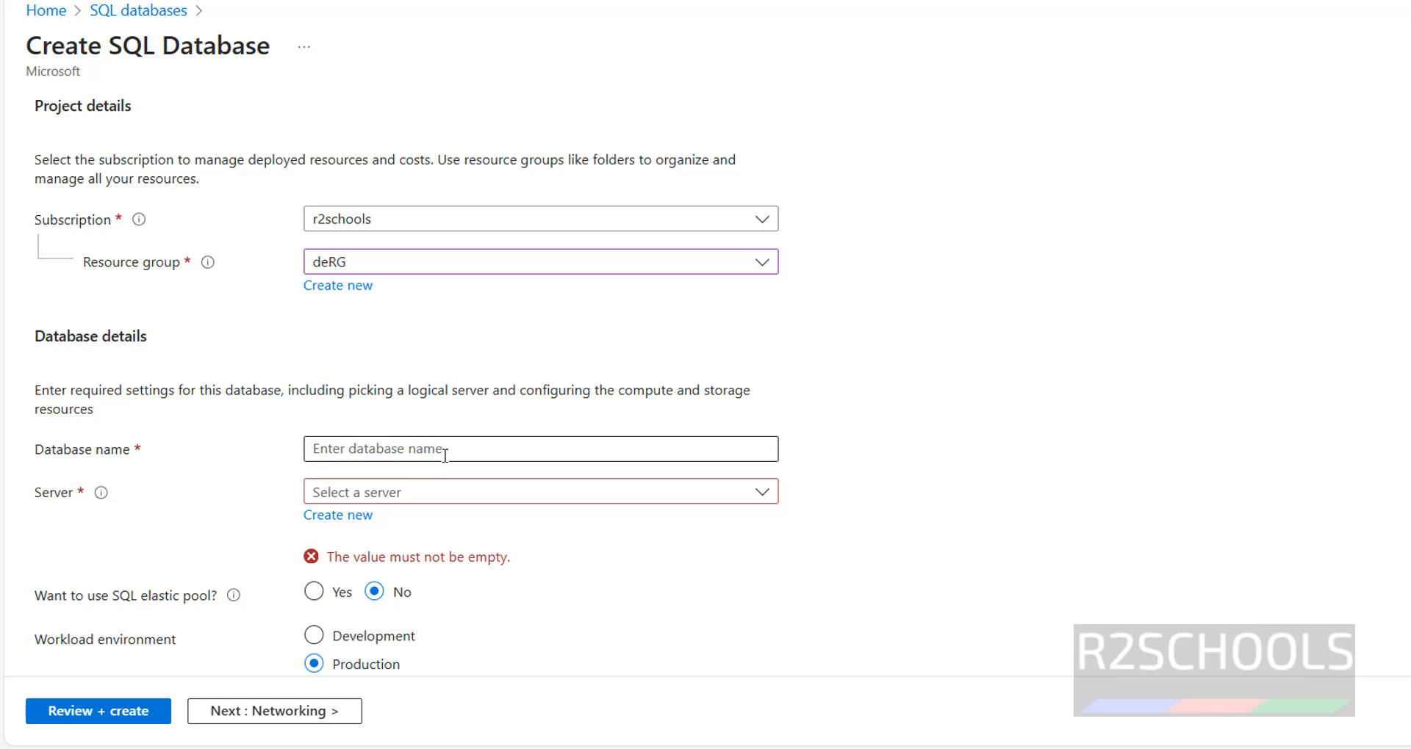
{"action": "left_click", "coordinate": [445, 456]}
{"action": "type", "text": "r2schools"}
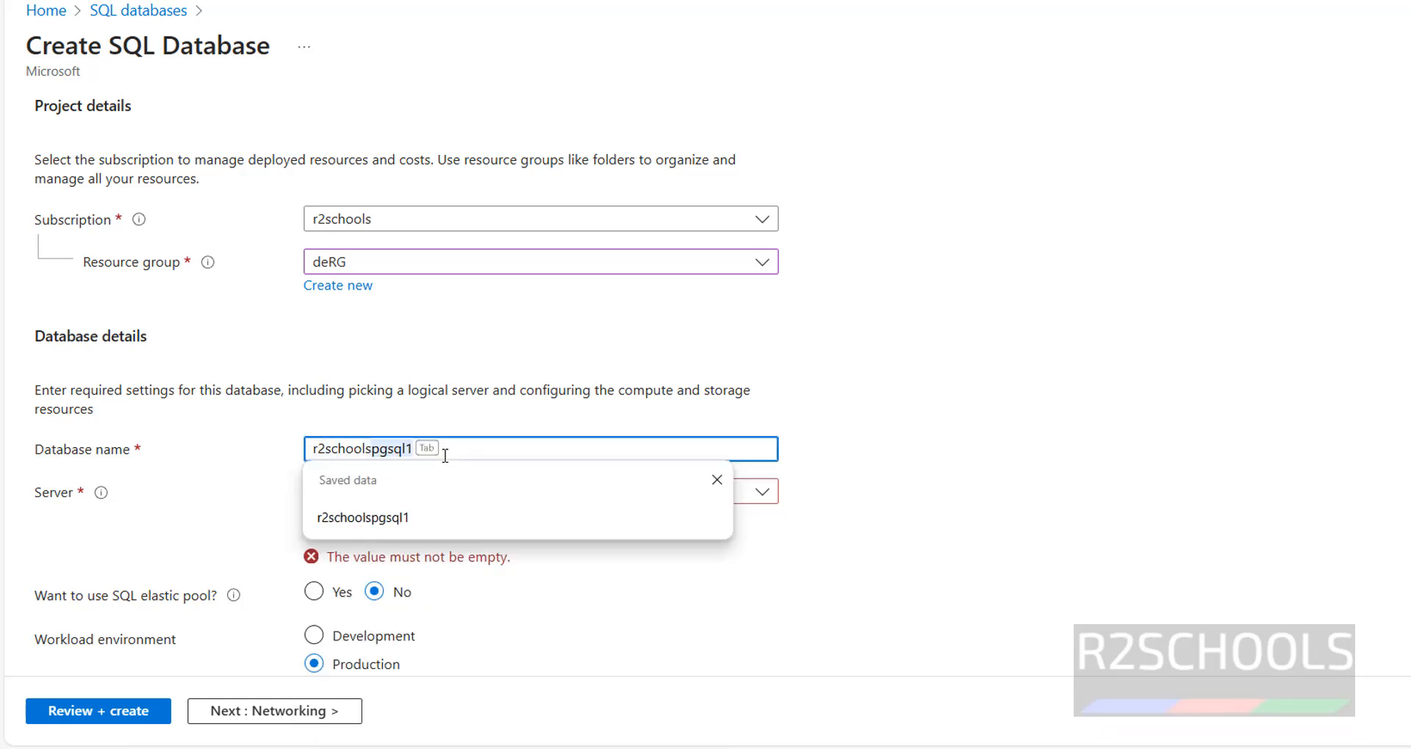
{"action": "left_click", "coordinate": [544, 312]}
- Check the Server dropdown and confirm no existing server is available
{"action": "left_click", "coordinate": [557, 500]}
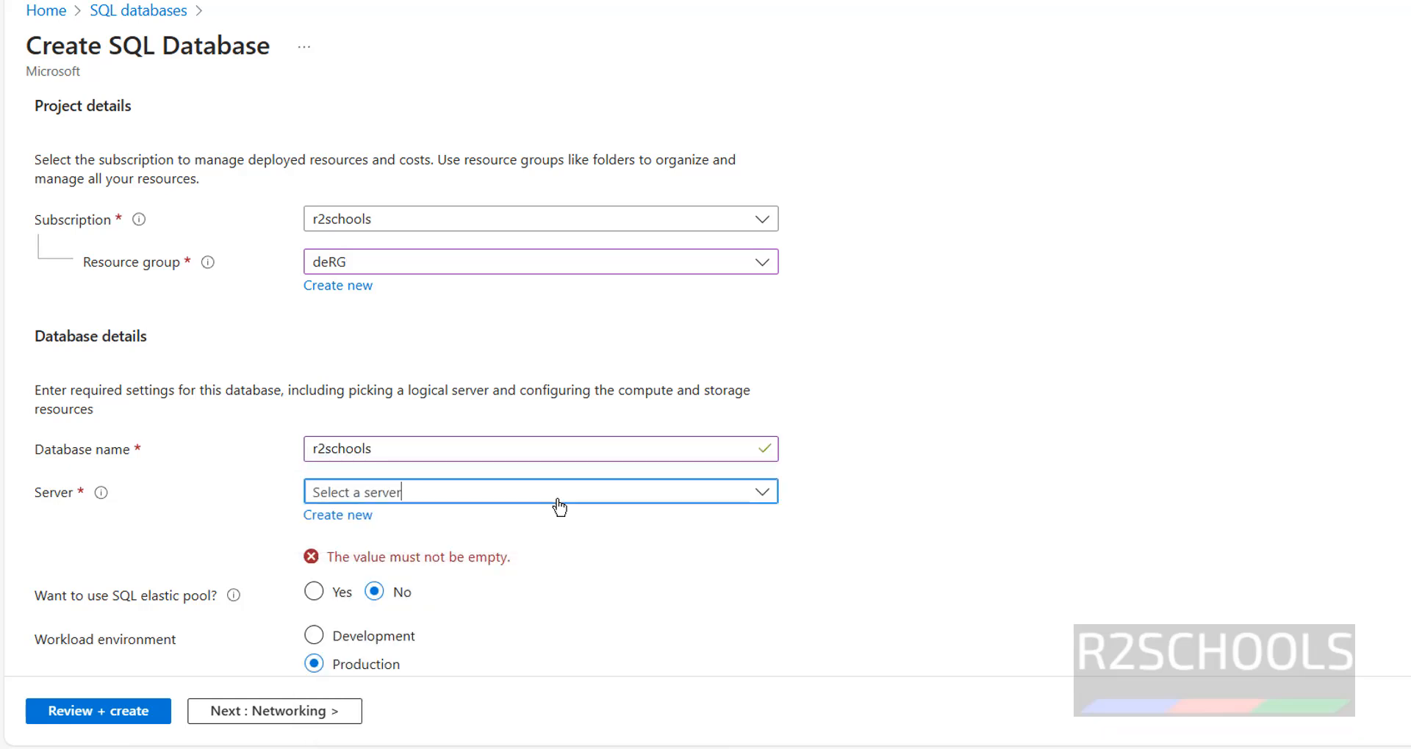
{"action": "left_click", "coordinate": [986, 441]}
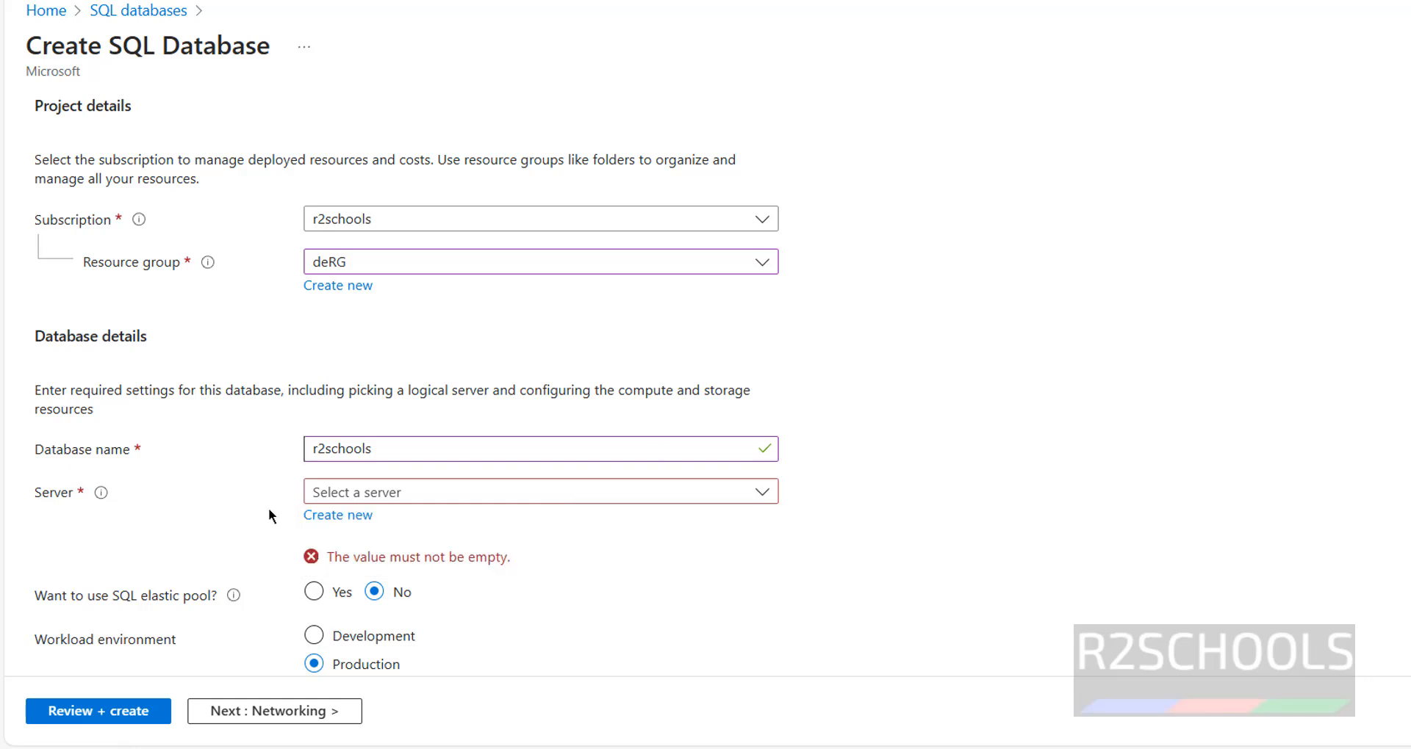
{"action": "left_click", "coordinate": [400, 495]}
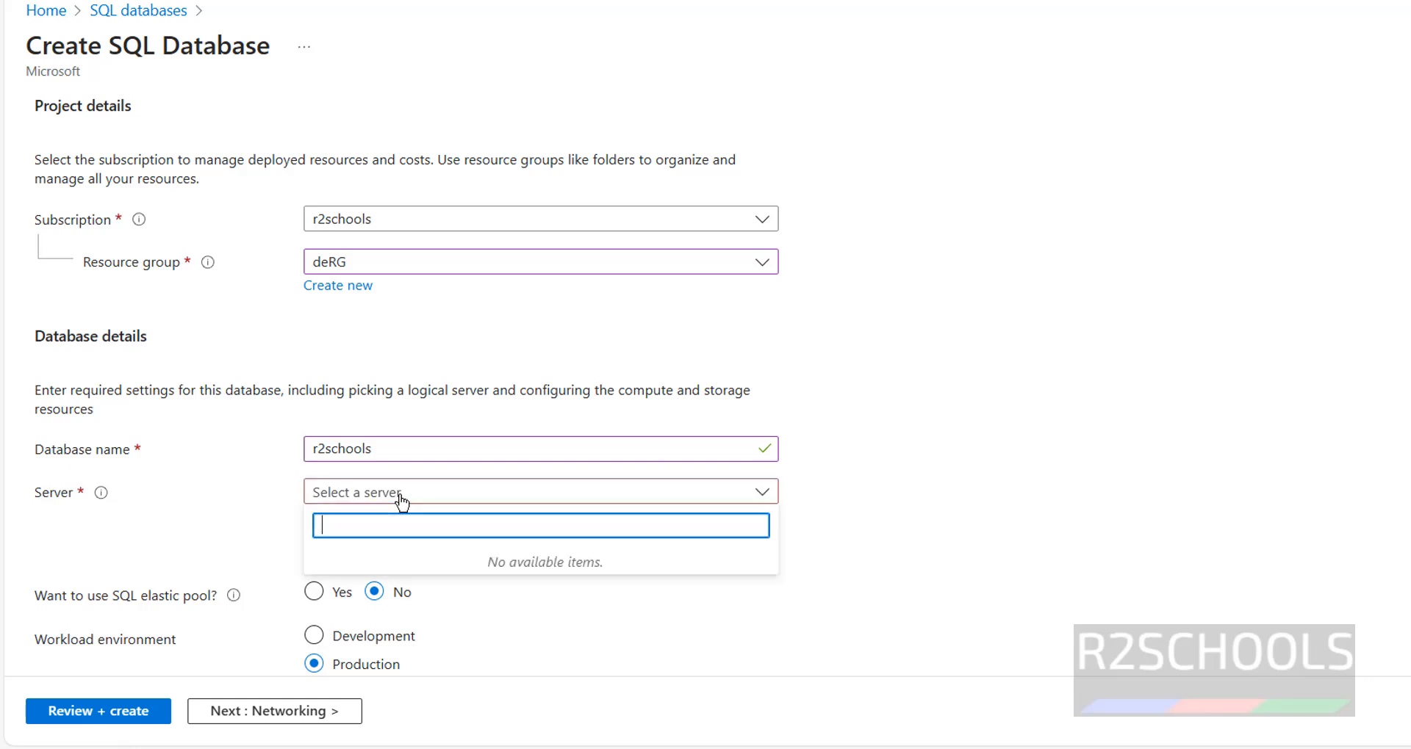
{"action": "left_click", "coordinate": [204, 526]}
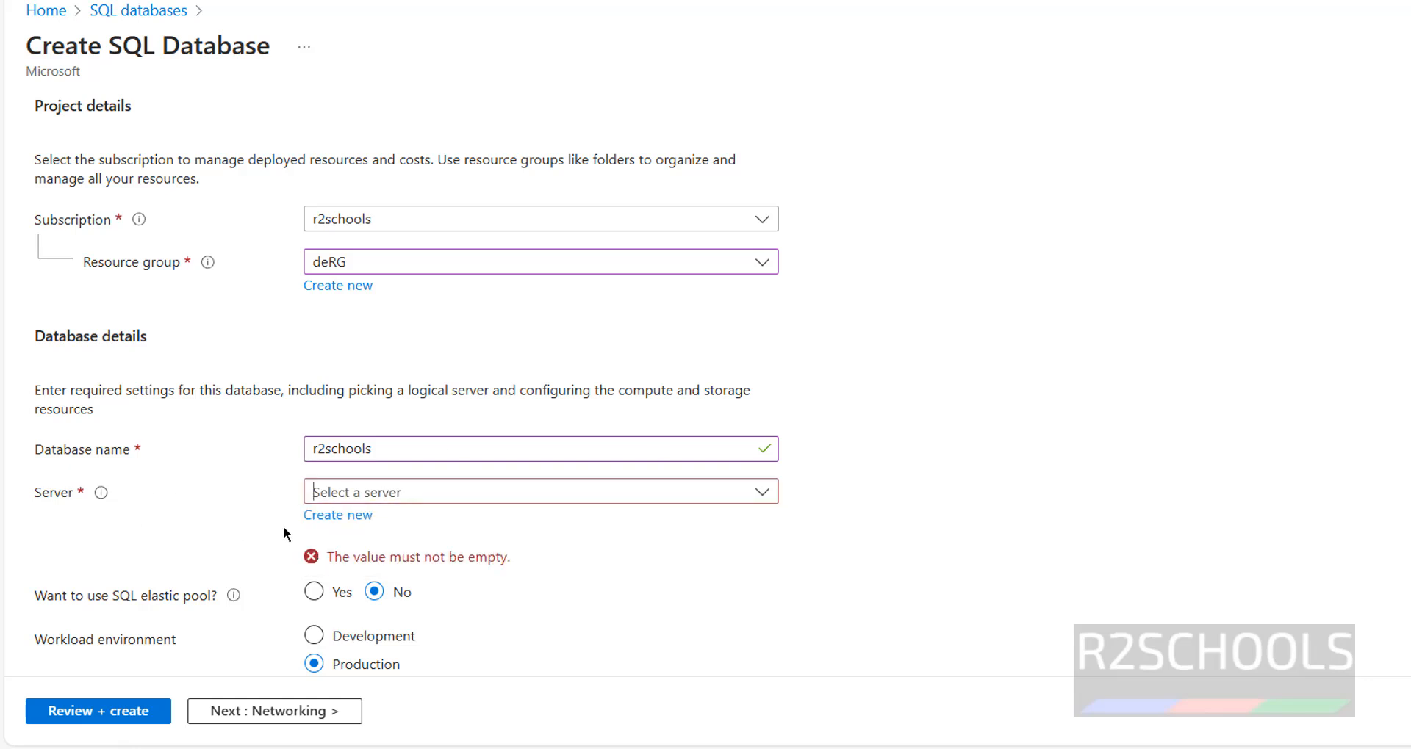
- Start a new server named r2schools
{"action": "left_click", "coordinate": [335, 522]}
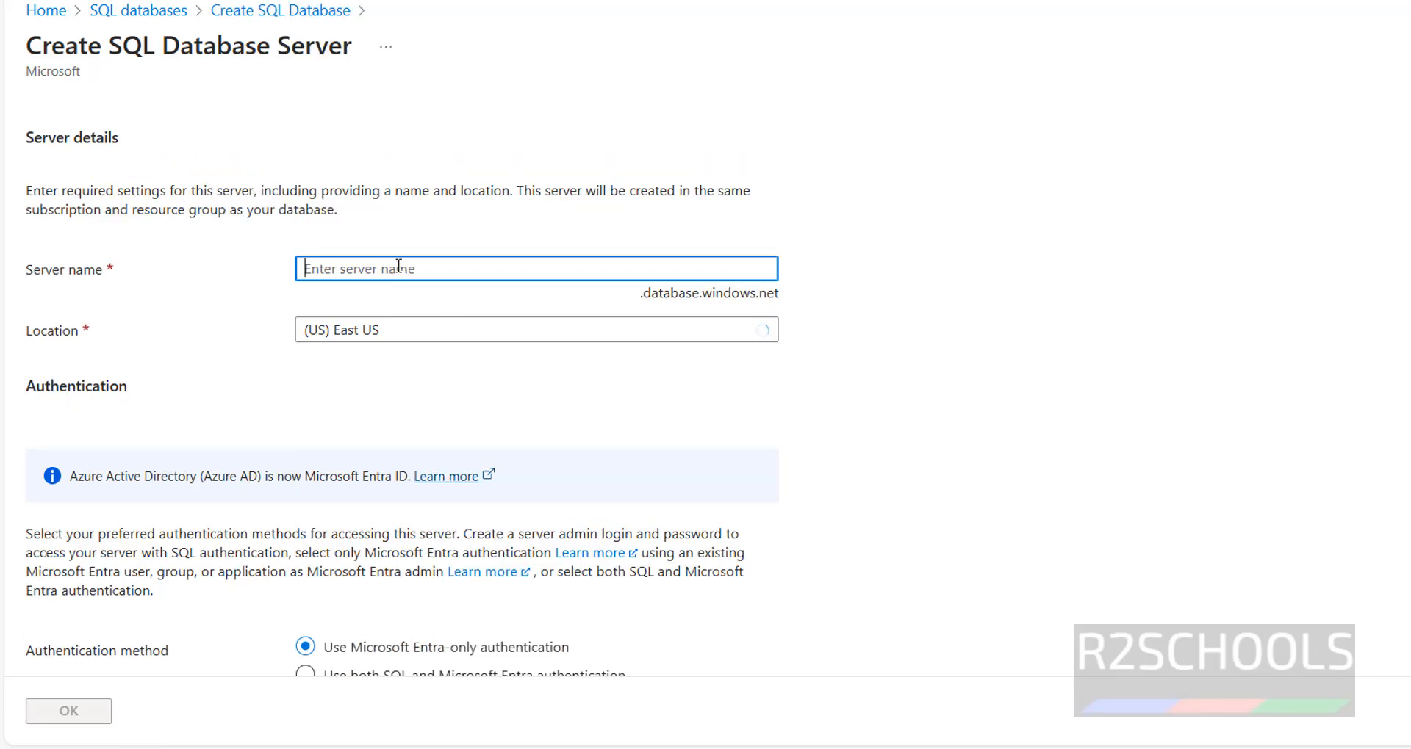
{"action": "left_click", "coordinate": [398, 268]}
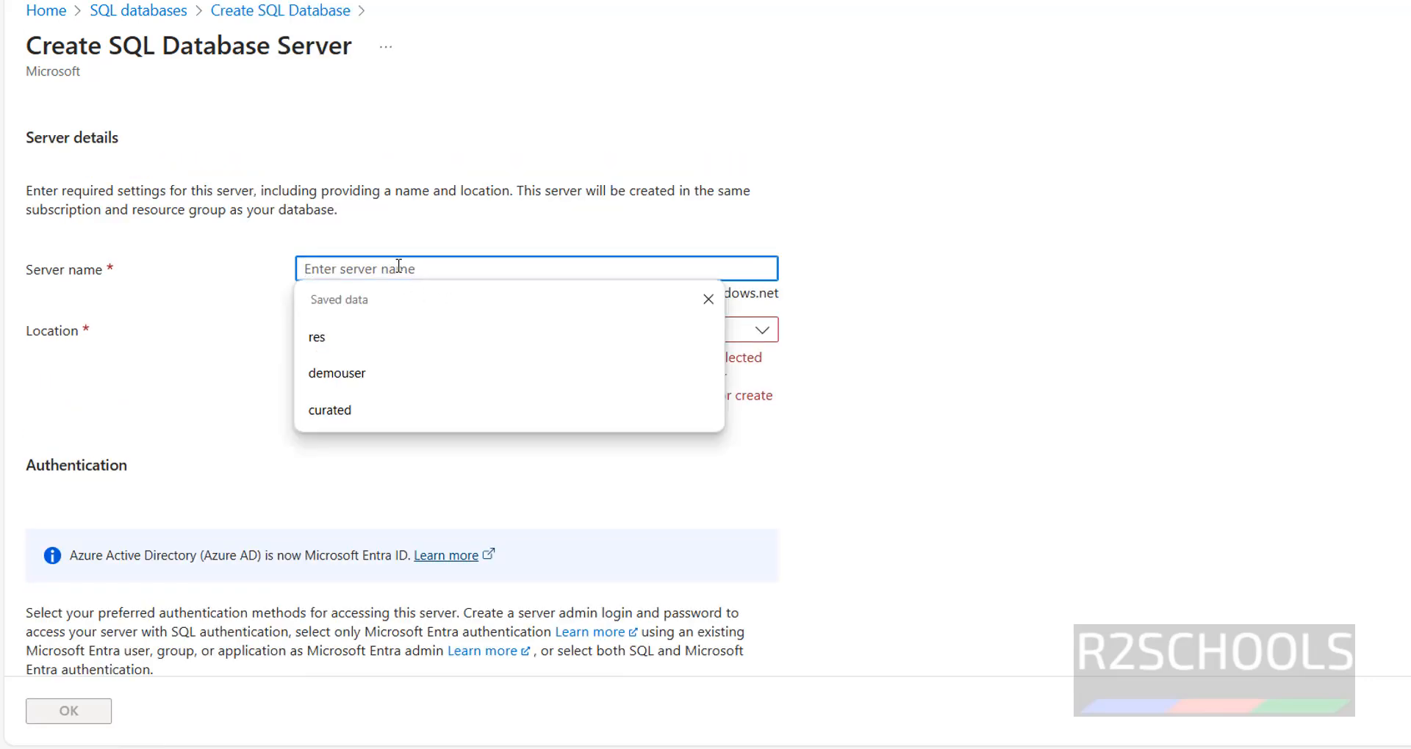
{"action": "type", "text": "r2schools"}
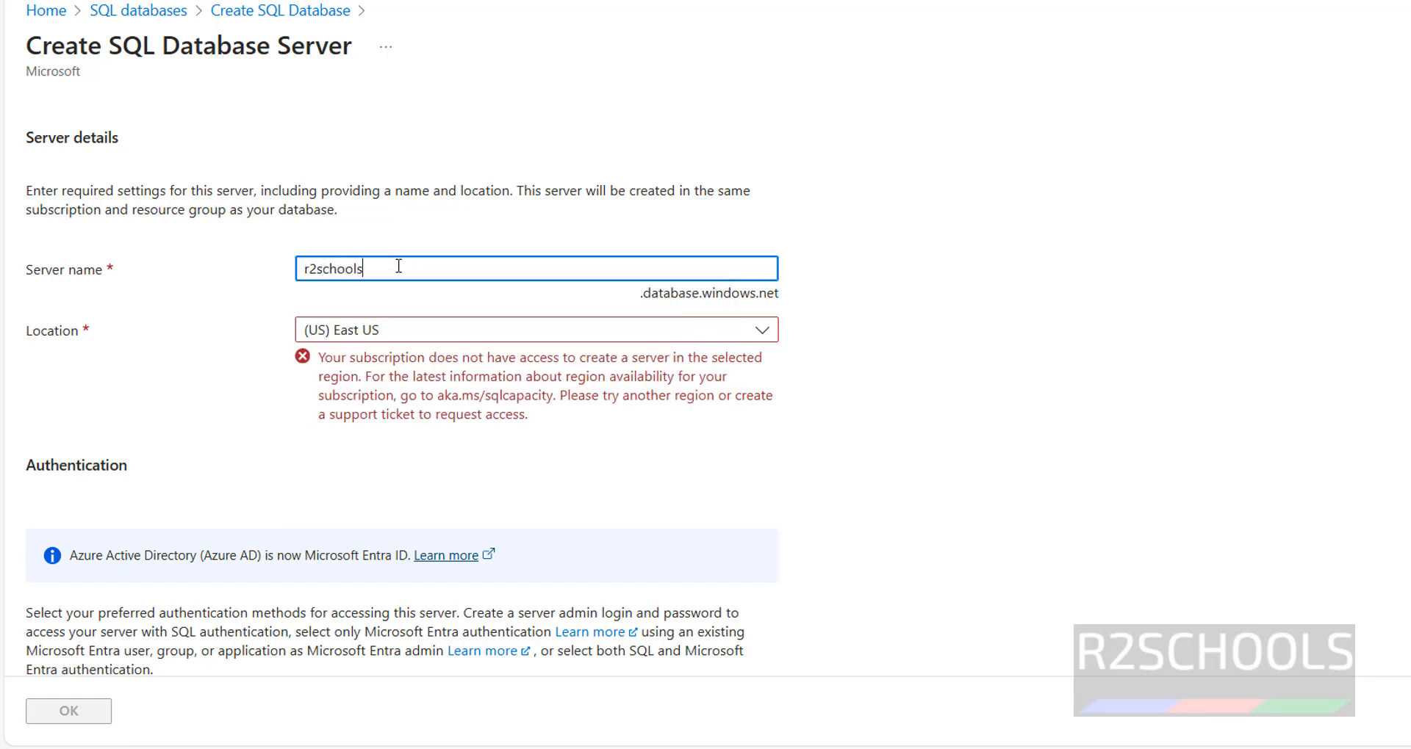
{"action": "key", "text": "Tab"}
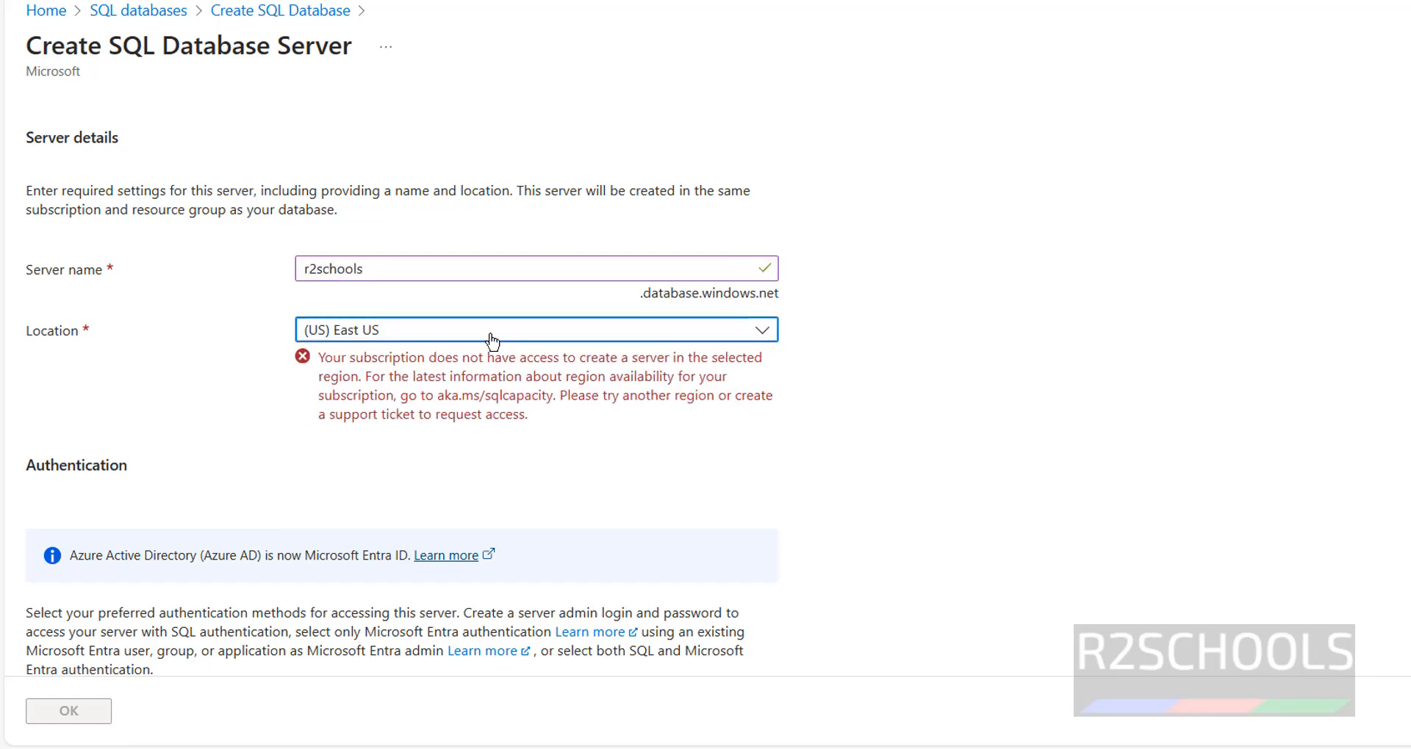
- Set the new server's location to (Europe) UK South
{"action": "left_click", "coordinate": [558, 330]}
{"action": "type", "text": "uk so"}
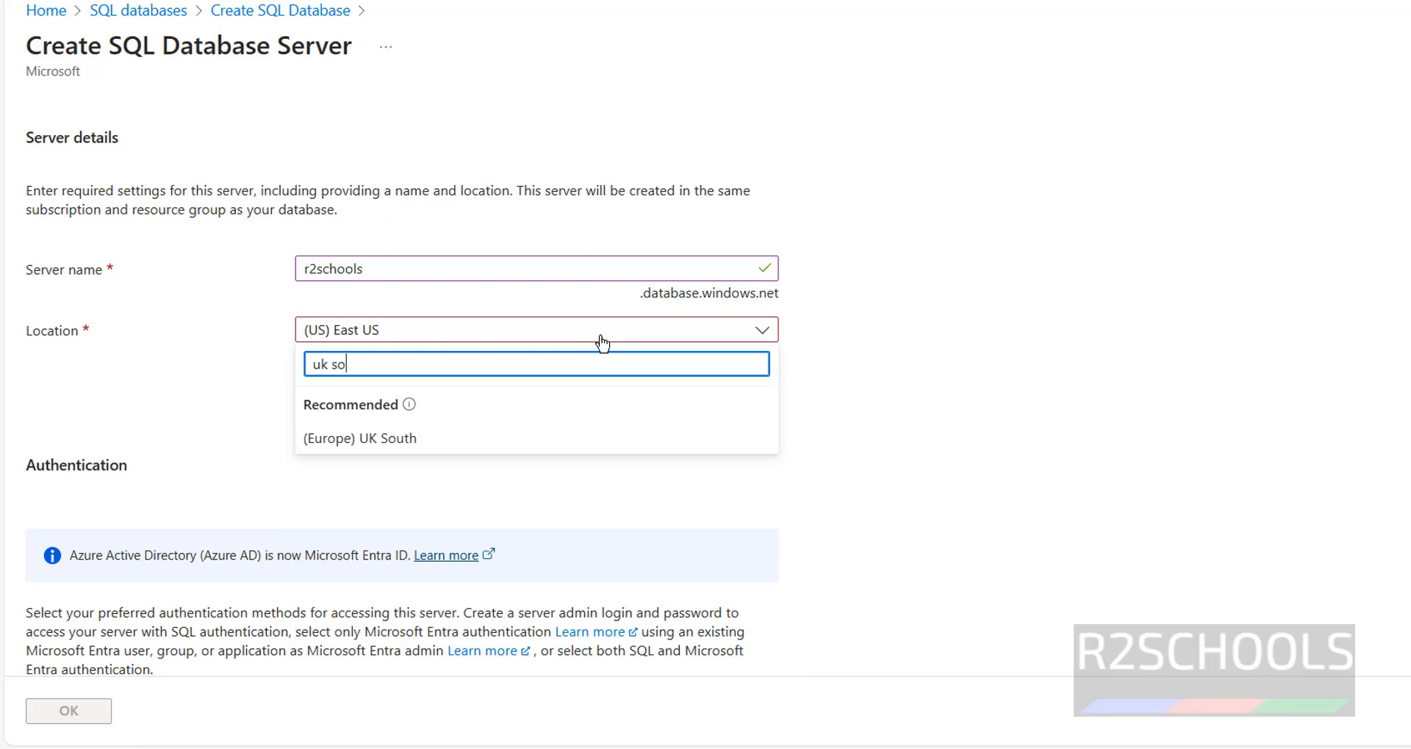
{"action": "left_click", "coordinate": [396, 439]}
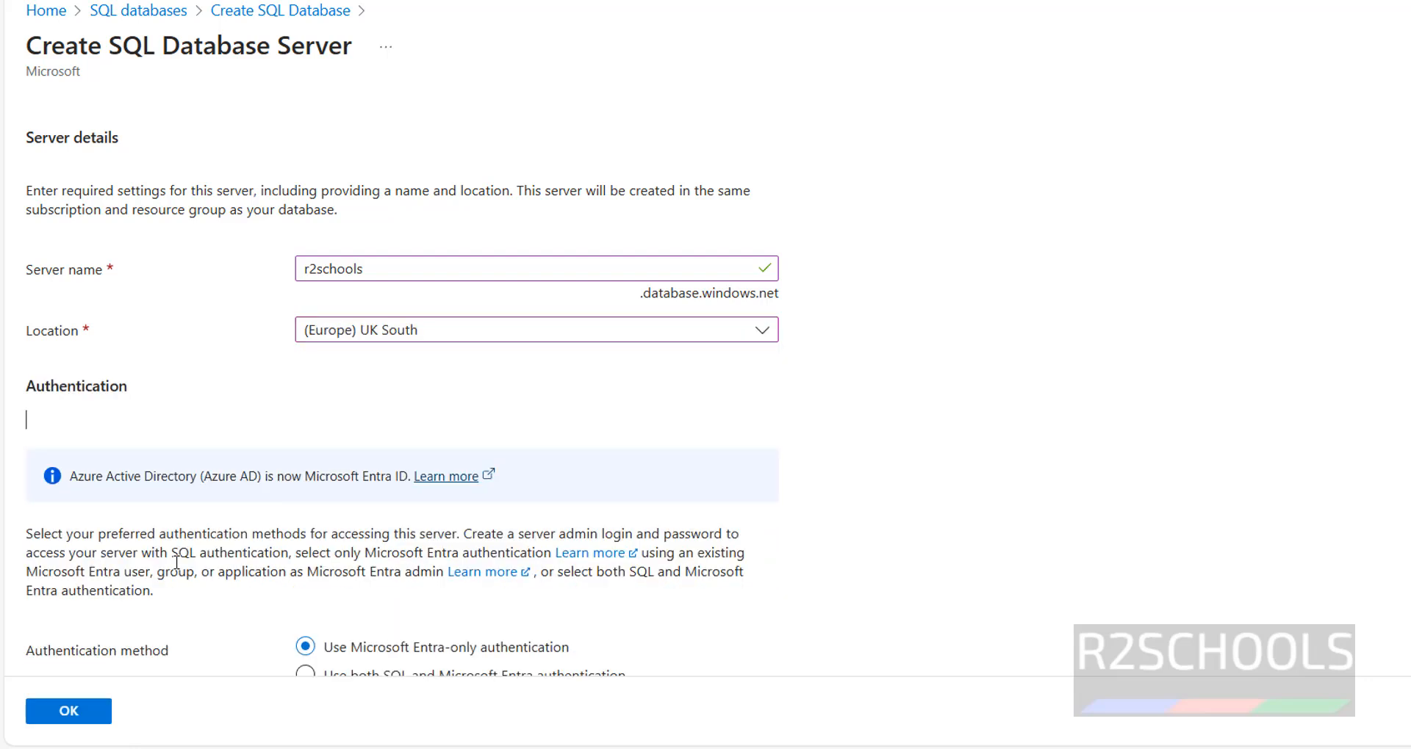
{"action": "scroll", "coordinate": [918, 414], "scroll_direction": "down", "scroll_amount": 2}
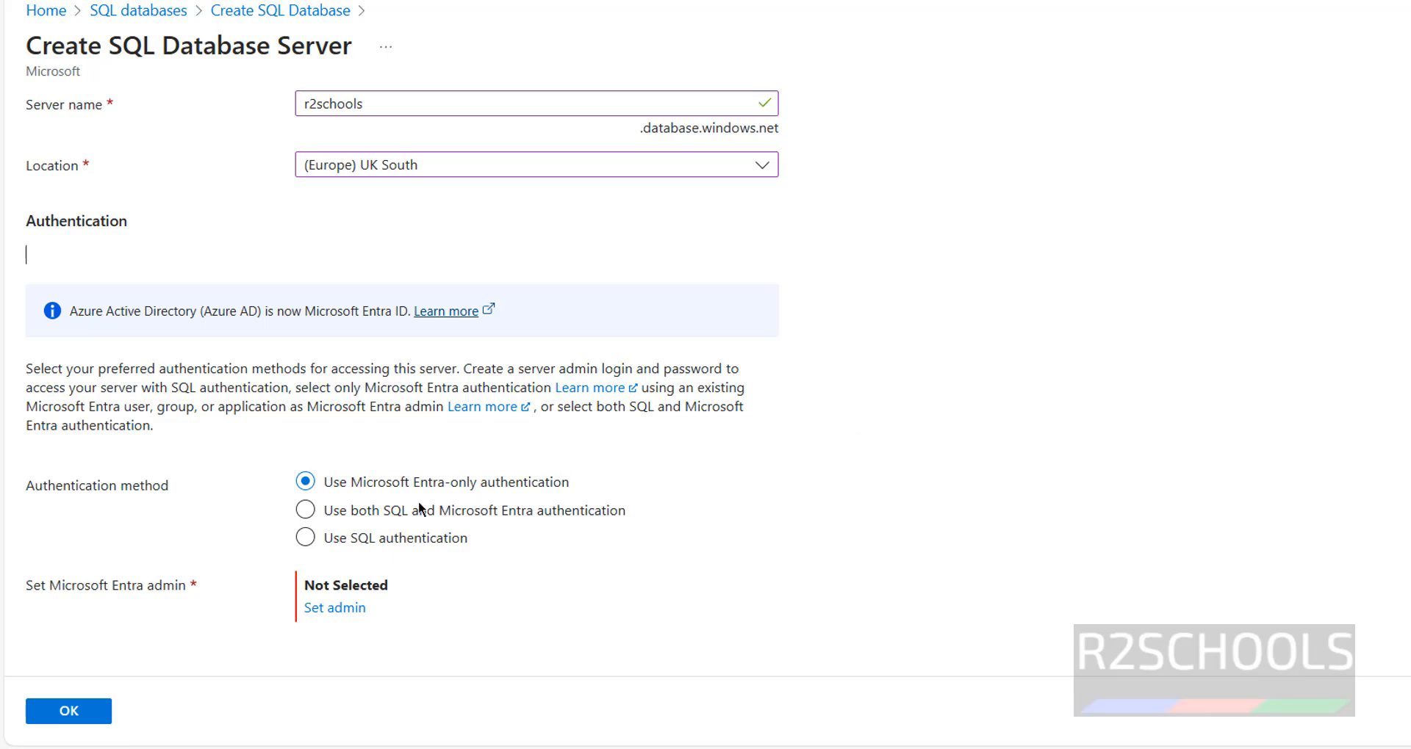
- Give the server SQL authentication with an admin login and password, and confirm it
{"action": "left_click", "coordinate": [355, 543]}
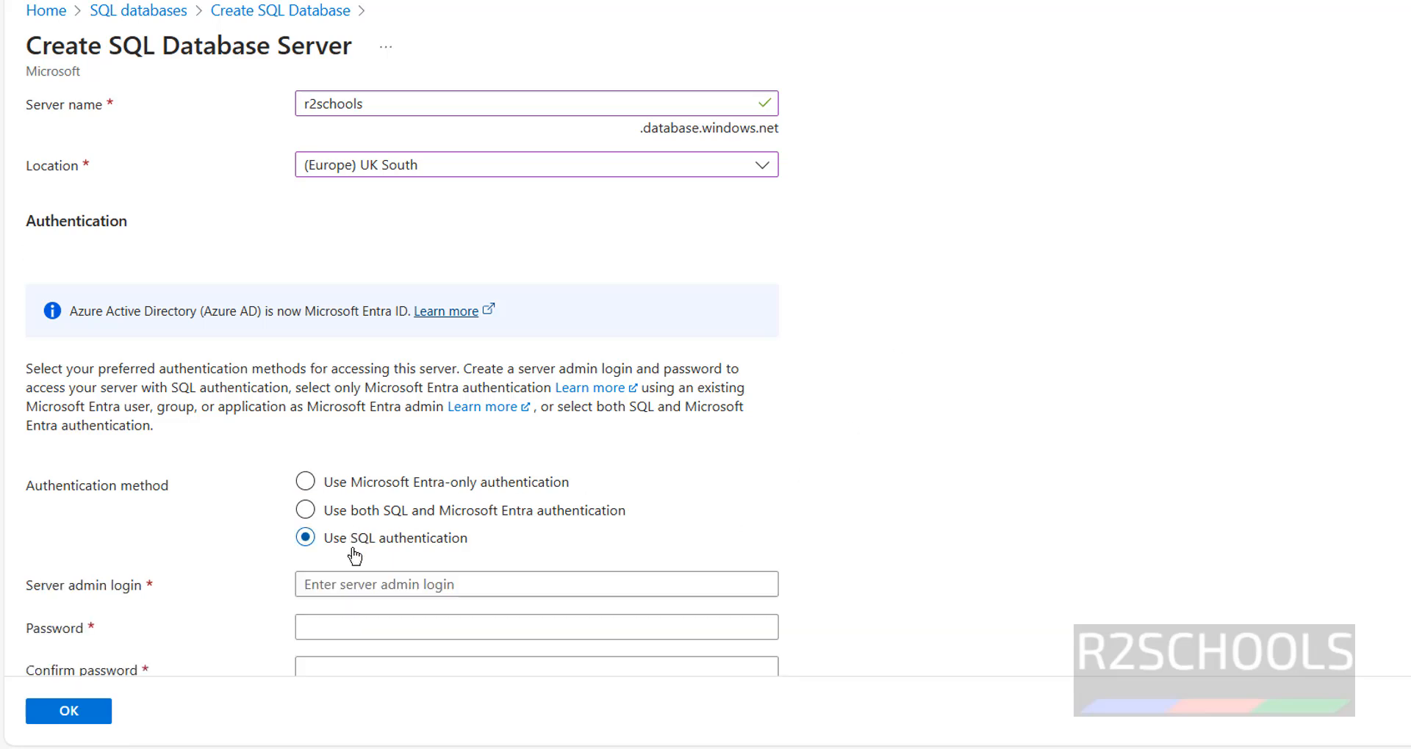
{"action": "left_click", "coordinate": [393, 579]}
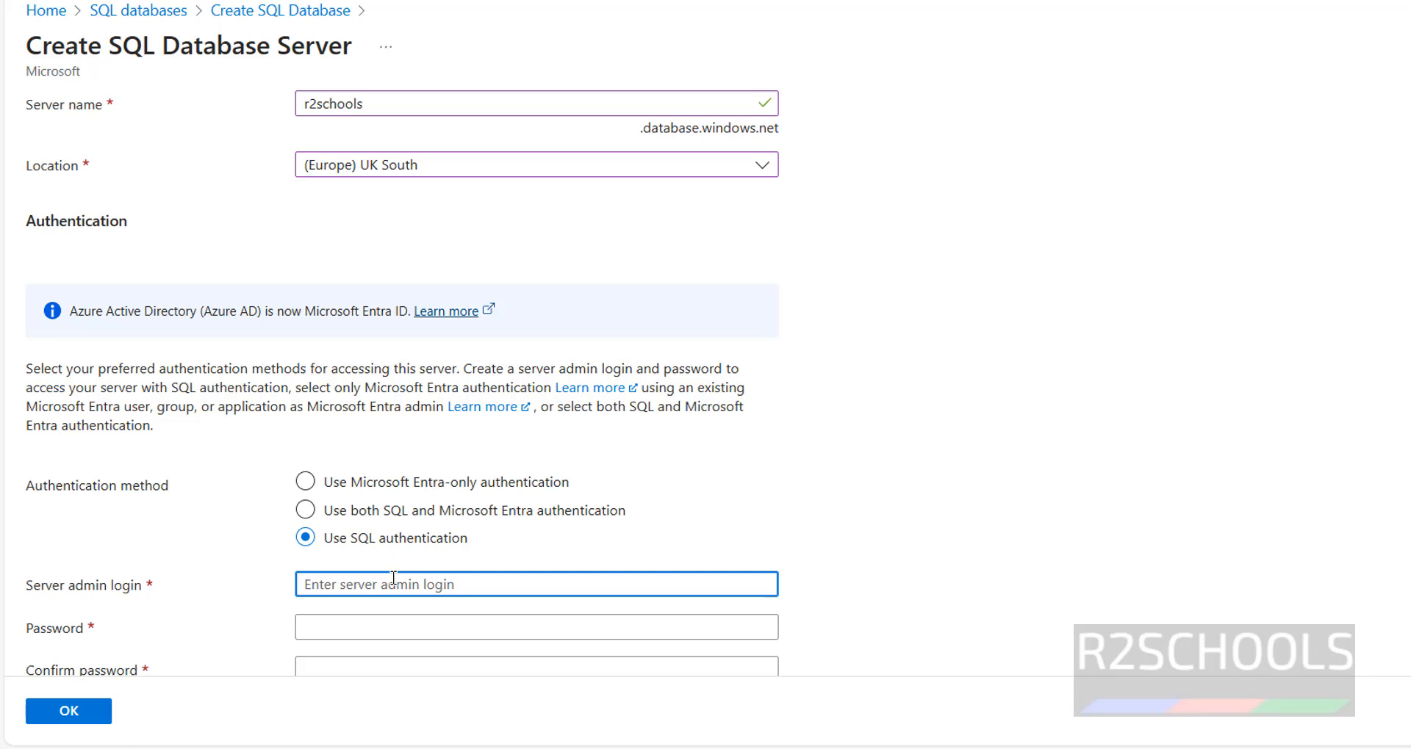
{"action": "type", "text": "admin"}
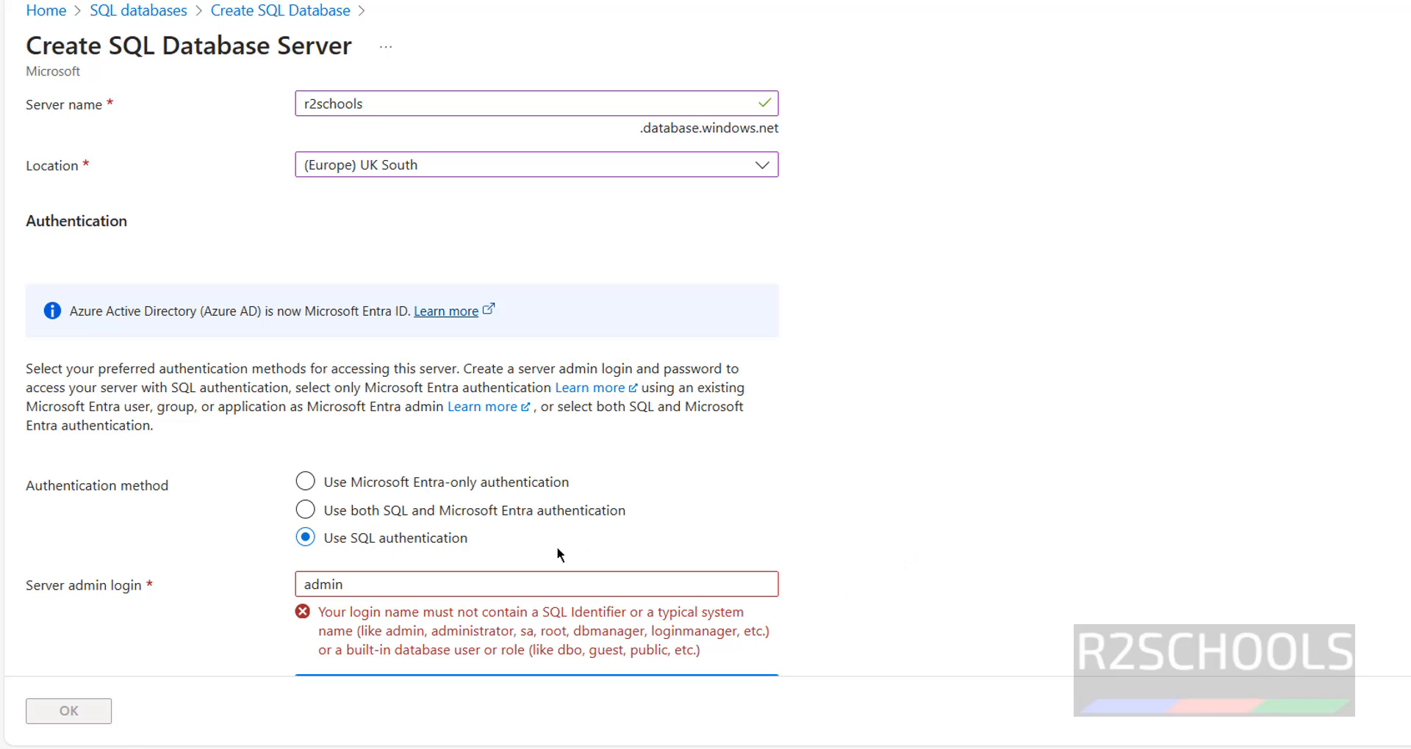
{"action": "double_click", "coordinate": [491, 583]}
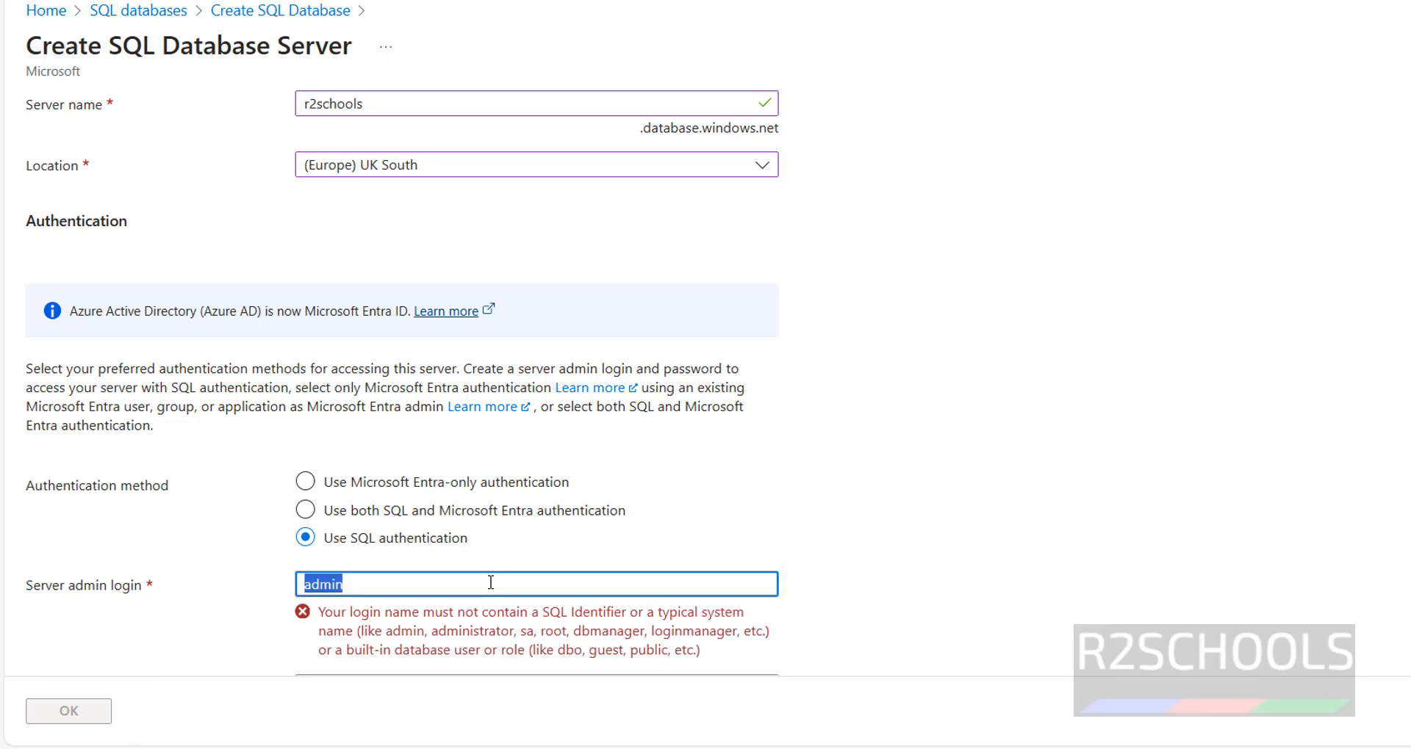
{"action": "type", "text": "demo"}
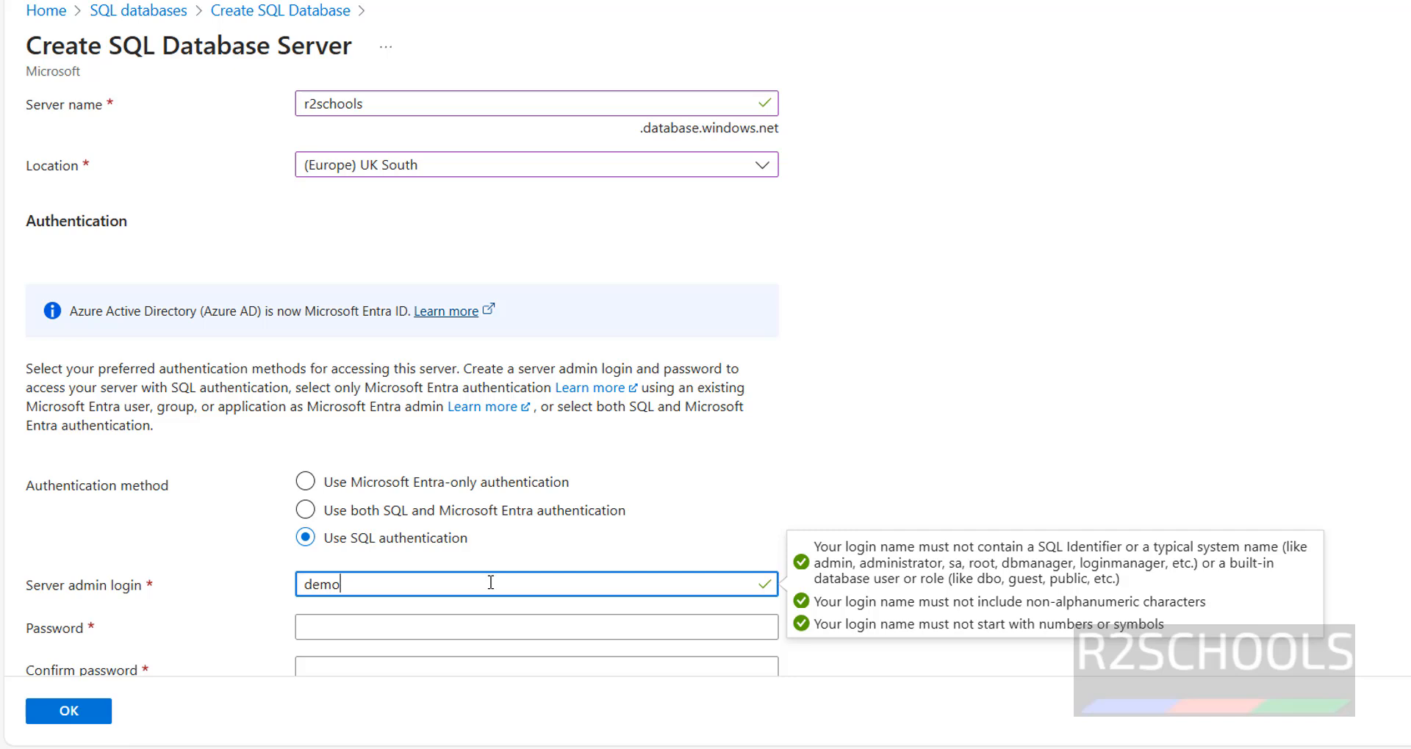
{"action": "type", "text": "admin"}
{"action": "key", "text": "Tab"}
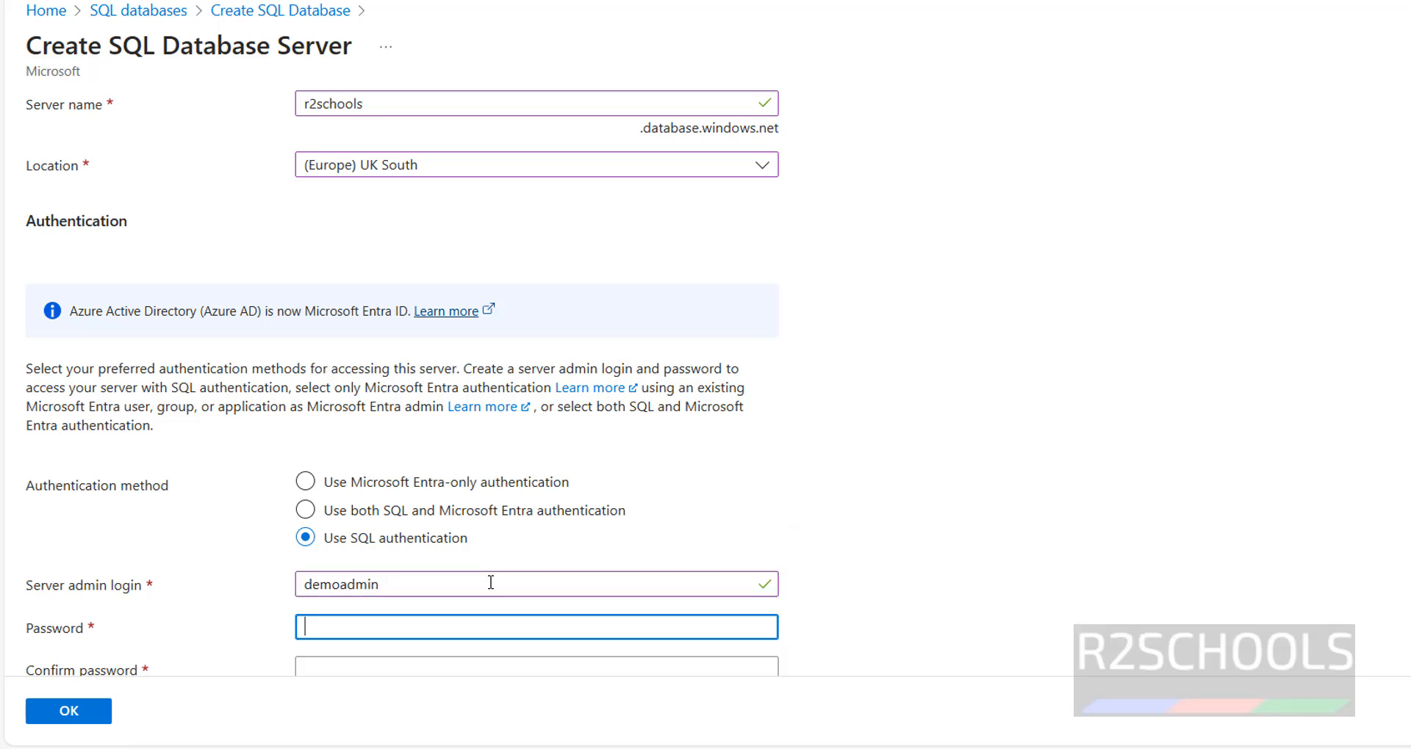
{"action": "type", "text": "Admin@123"}
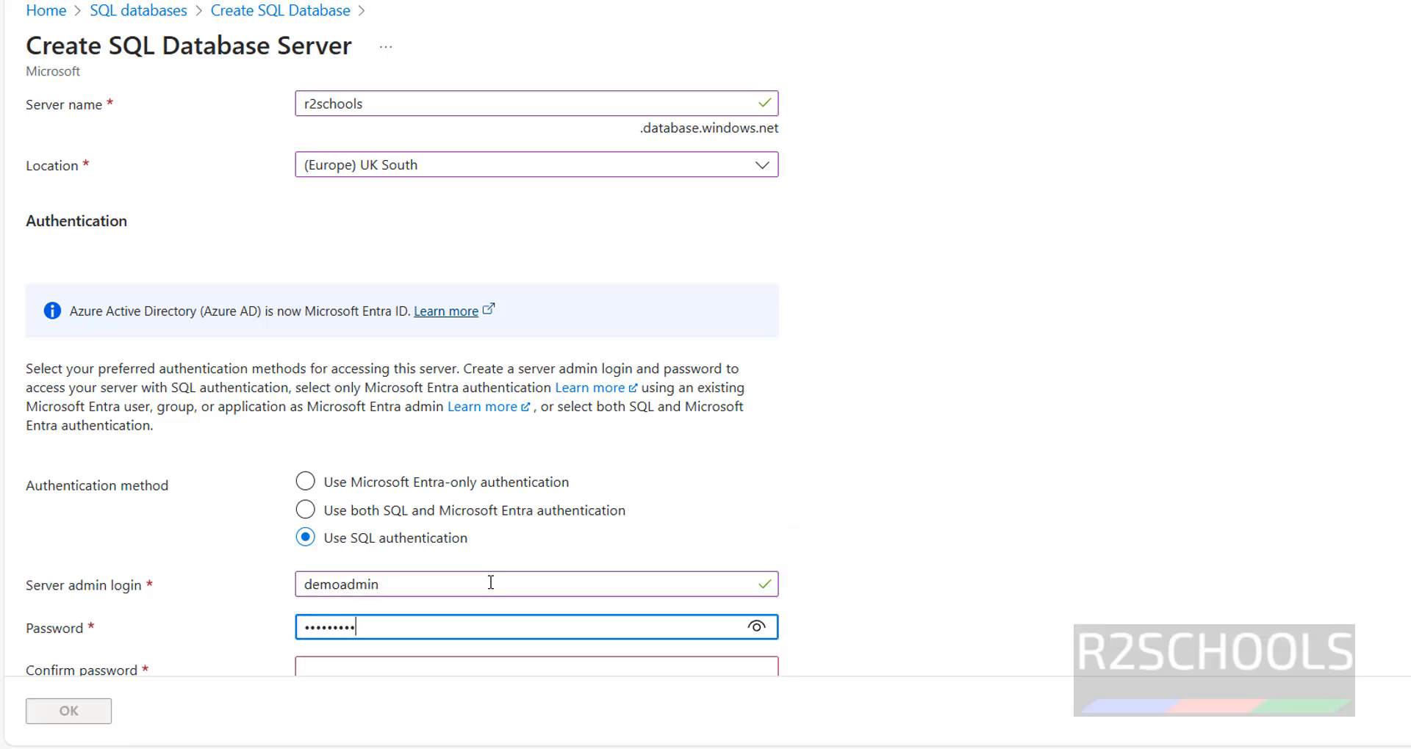
{"action": "type", "text": "456"}
{"action": "key", "text": "Tab"}
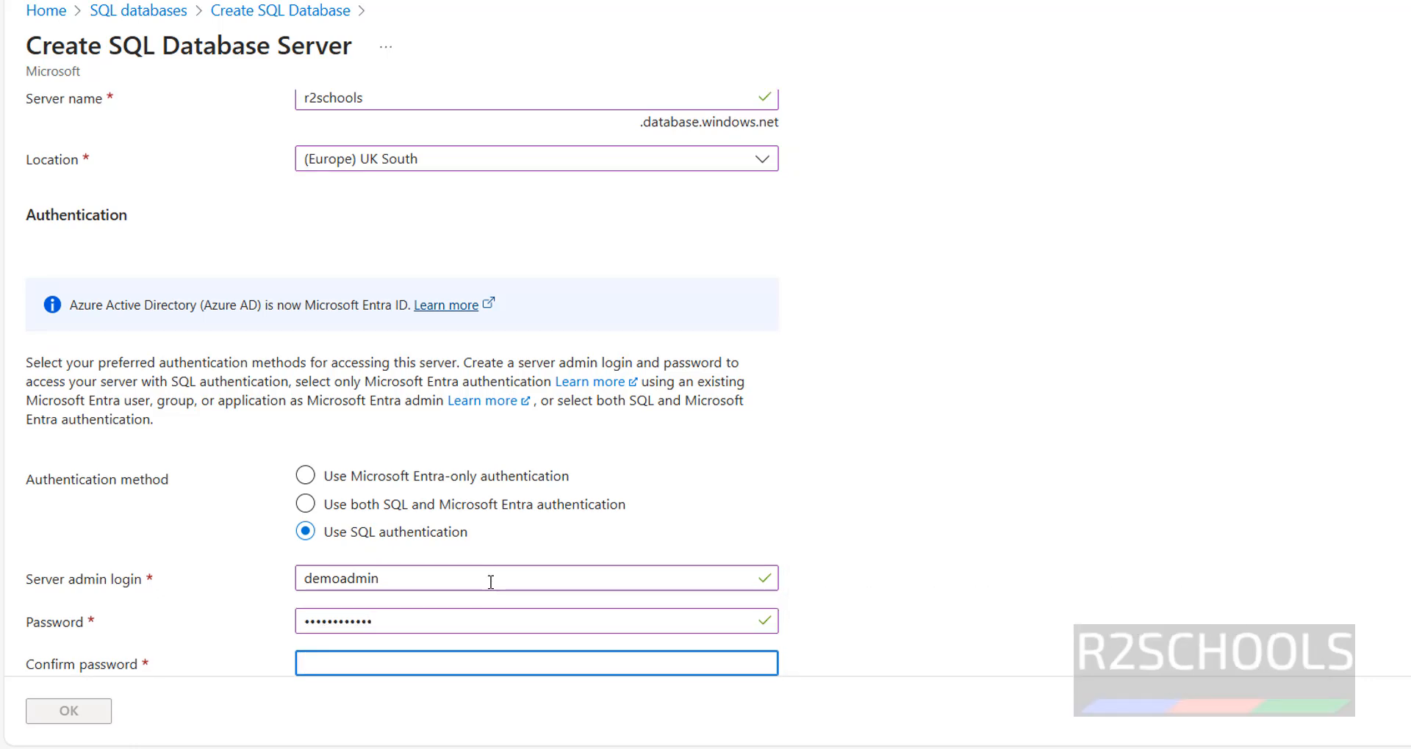
{"action": "type", "text": "Admin@123456"}
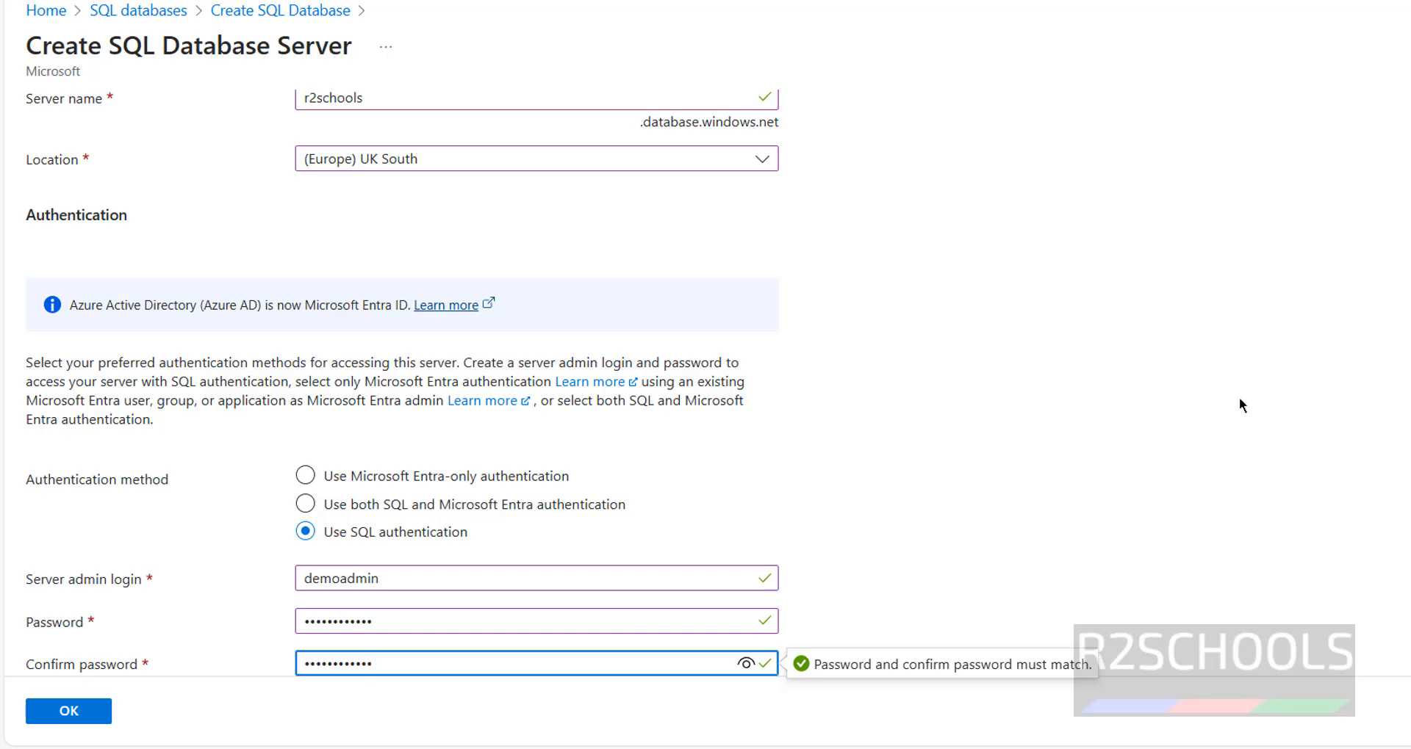
{"action": "left_click", "coordinate": [87, 714]}
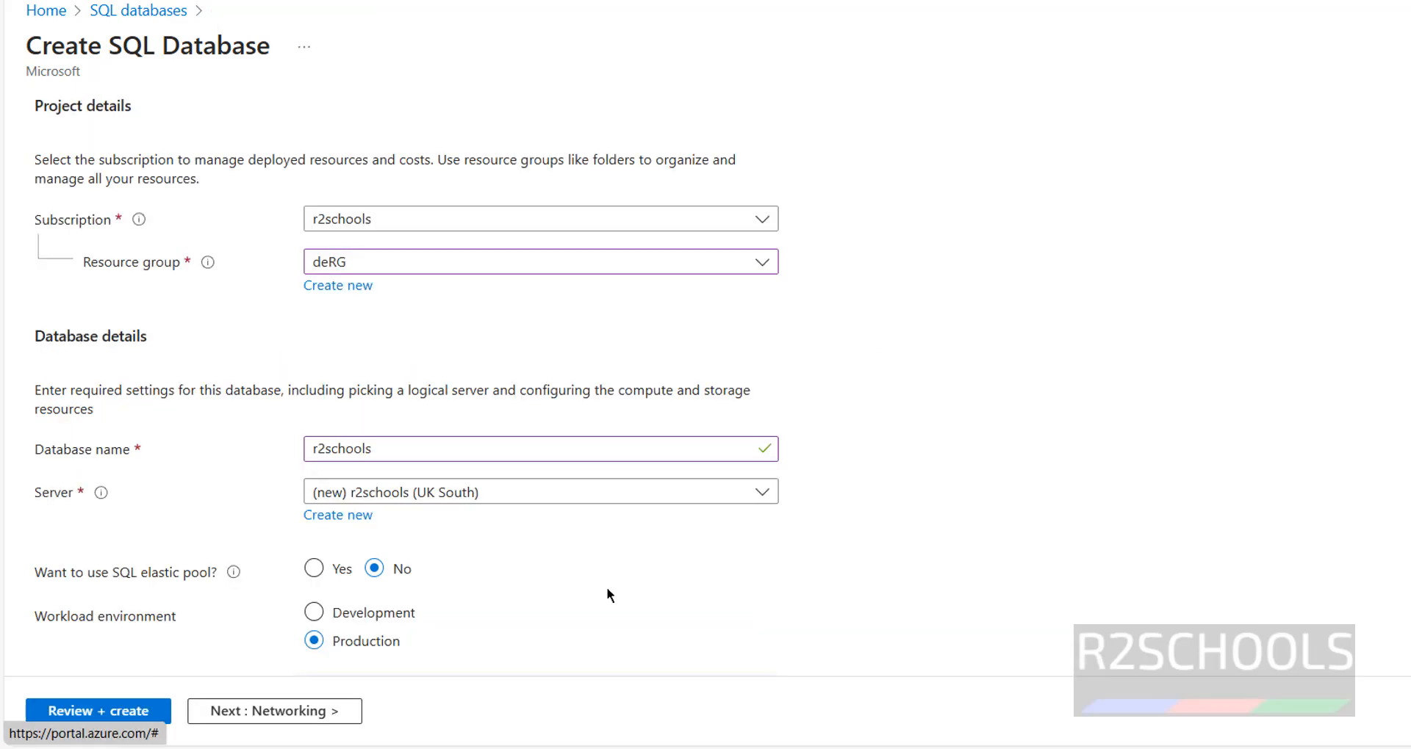
- Set the workload environment to Development (General Purpose Serverless, 1 vCore, 32 GB)
{"action": "scroll", "coordinate": [220, 580], "scroll_direction": "down", "scroll_amount": 10}
{"action": "scroll", "coordinate": [167, 600], "scroll_direction": "up", "scroll_amount": 7}
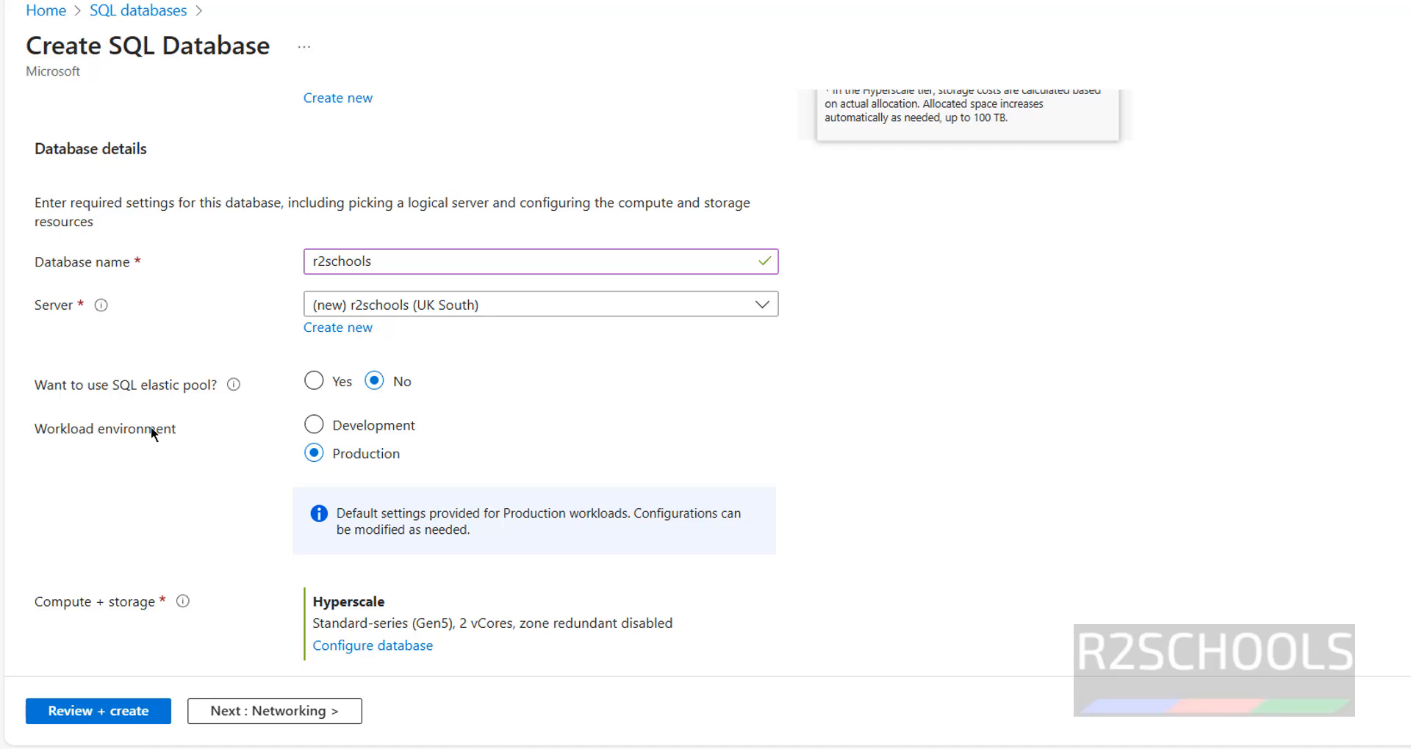
{"action": "left_click", "coordinate": [370, 429]}
{"action": "left_click", "coordinate": [335, 456]}
{"action": "left_click", "coordinate": [355, 428]}
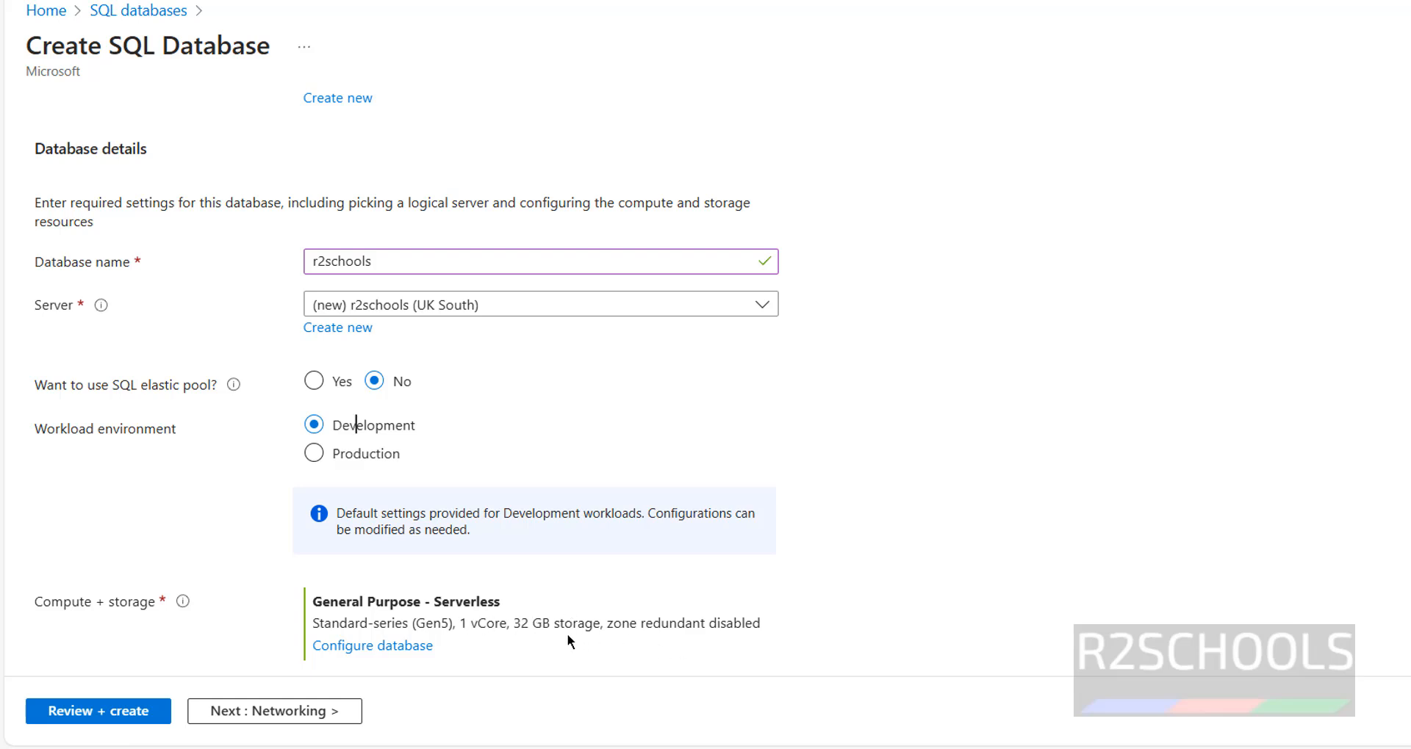
- In compute and storage, compare the General Purpose, Hyperscale and Business Critical service tiers
{"action": "left_click", "coordinate": [348, 650]}
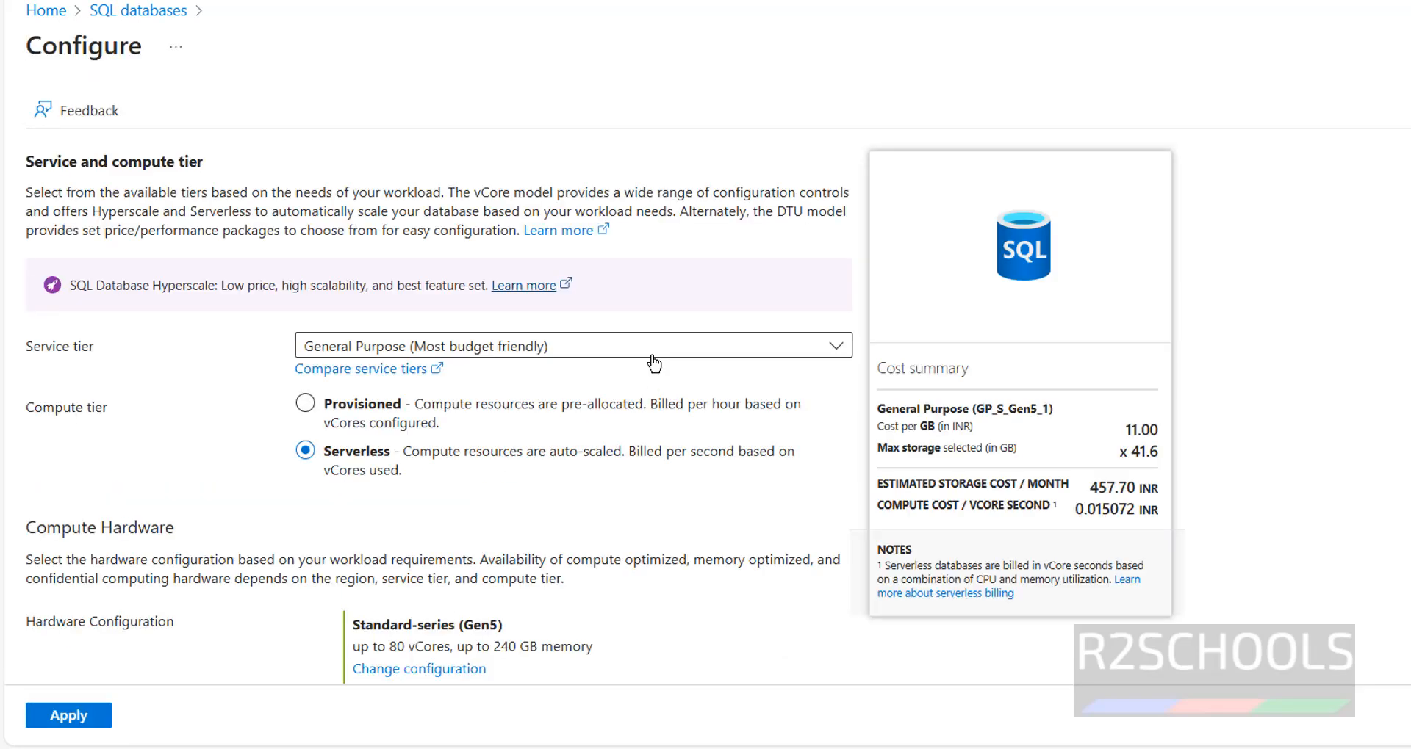
{"action": "left_click", "coordinate": [670, 351]}
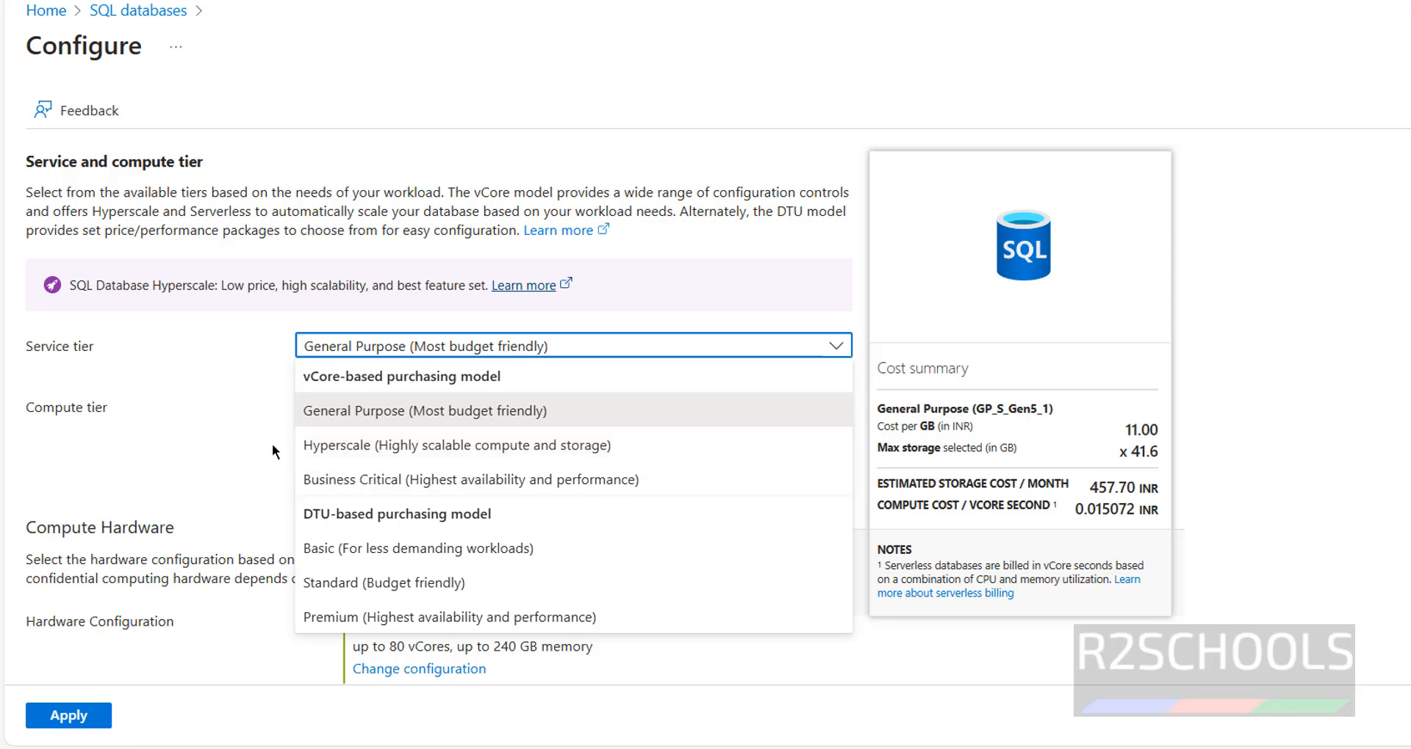
{"action": "left_click", "coordinate": [426, 418]}
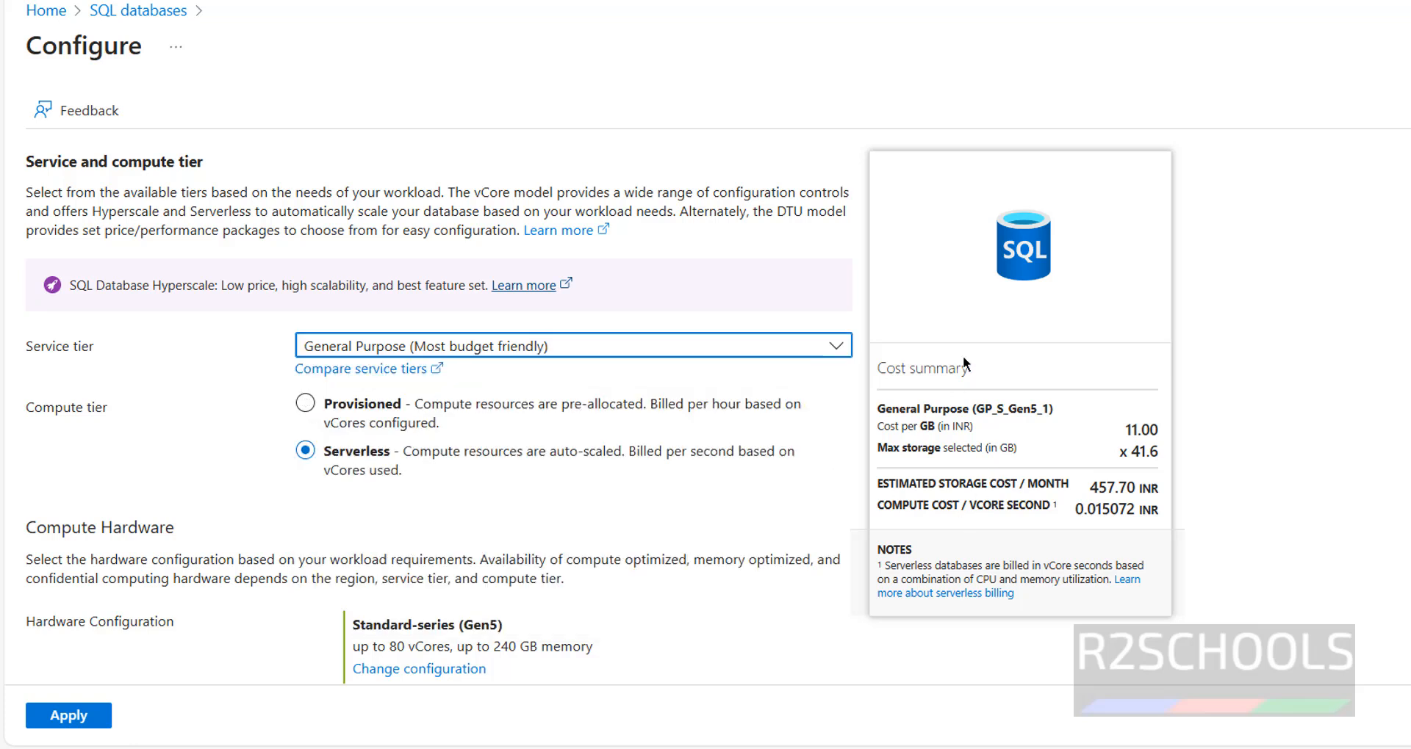
{"action": "left_click", "coordinate": [503, 349]}
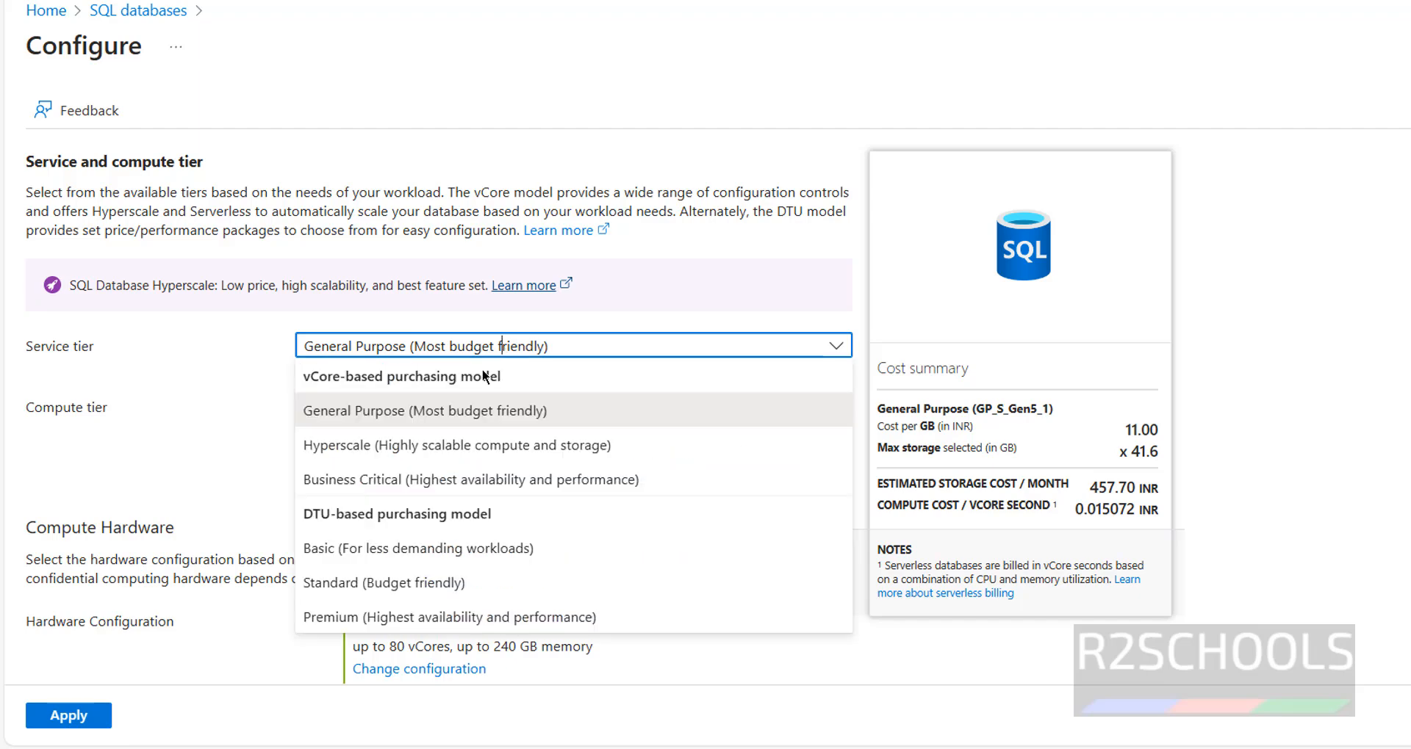
{"action": "left_click", "coordinate": [415, 450]}
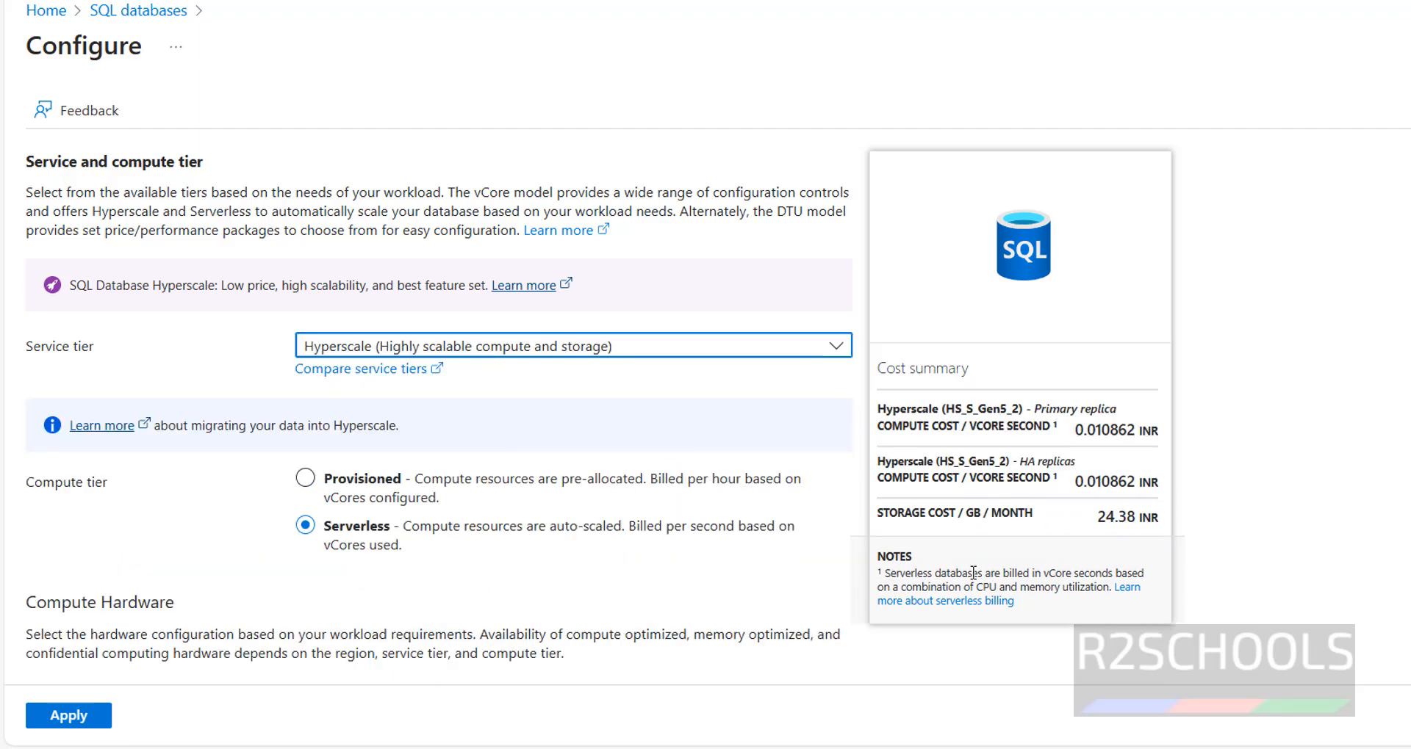
{"action": "left_click", "coordinate": [684, 345]}
{"action": "left_click", "coordinate": [467, 476]}
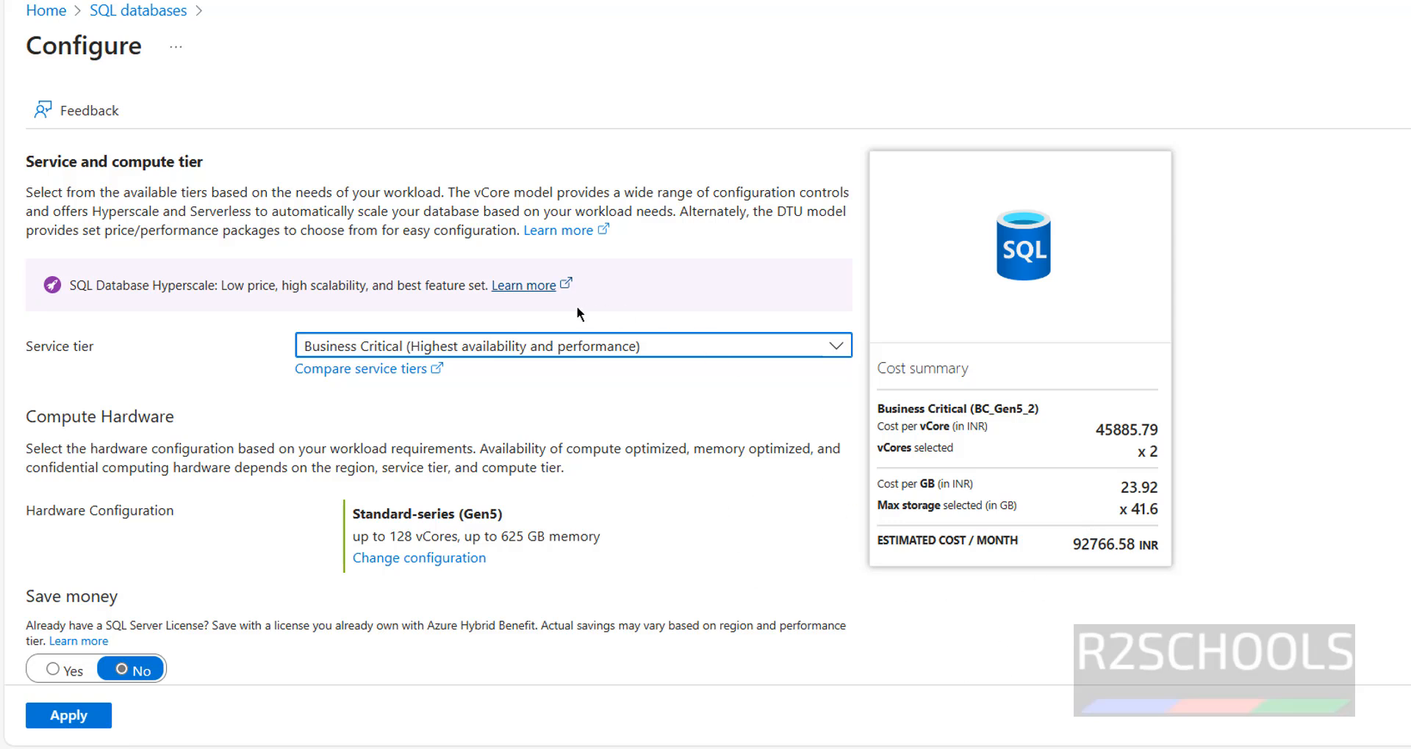
- Choose the Basic tier with 5 DTUs and 2 GB storage, and apply it
{"action": "left_click", "coordinate": [494, 358]}
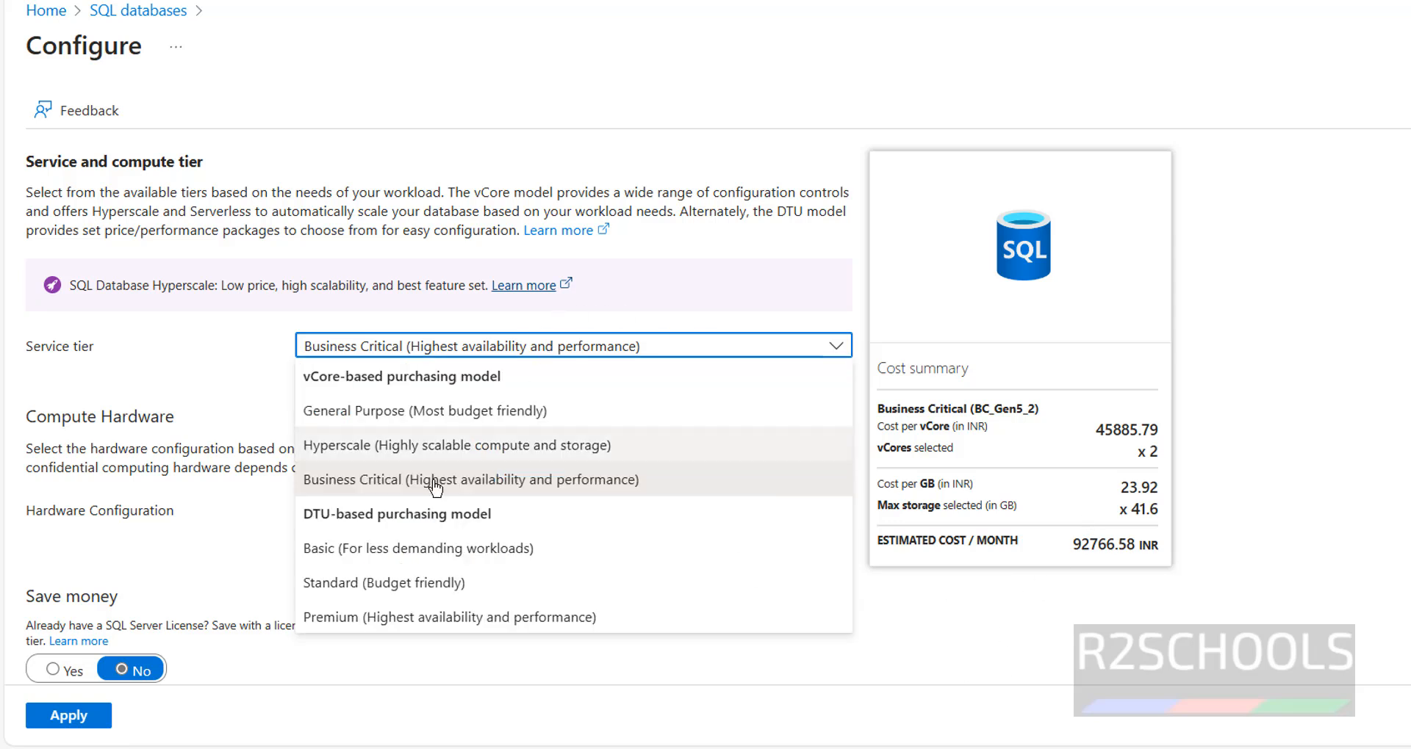
{"action": "left_click", "coordinate": [375, 583]}
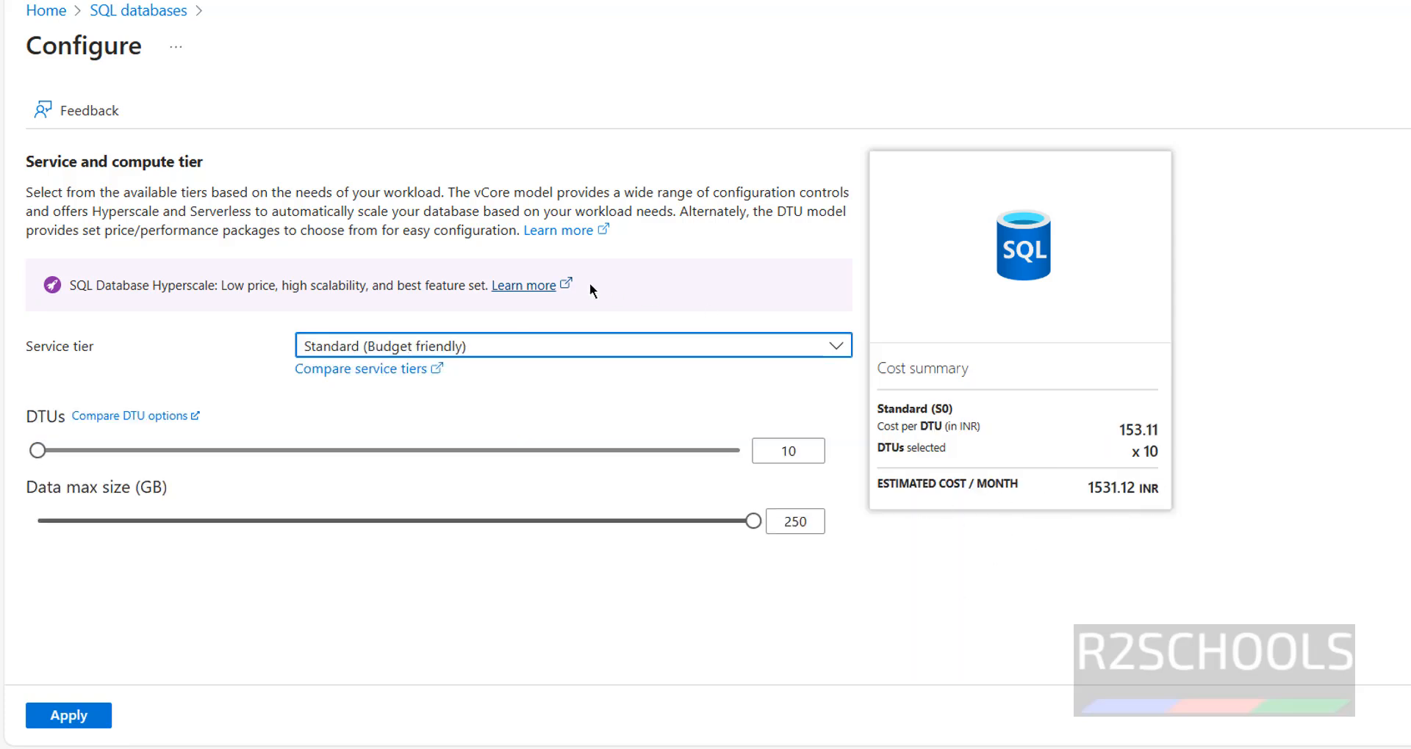
{"action": "left_click", "coordinate": [528, 342]}
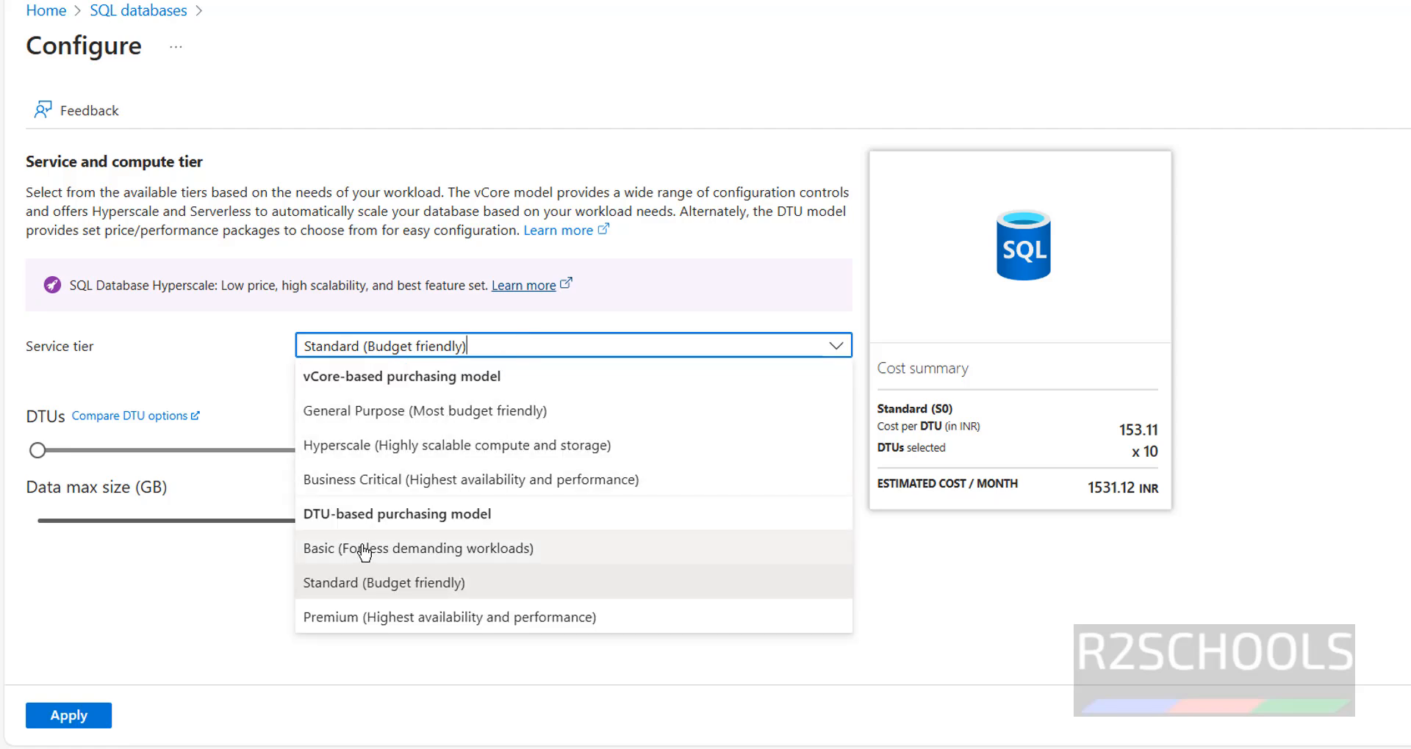
{"action": "left_click", "coordinate": [456, 409]}
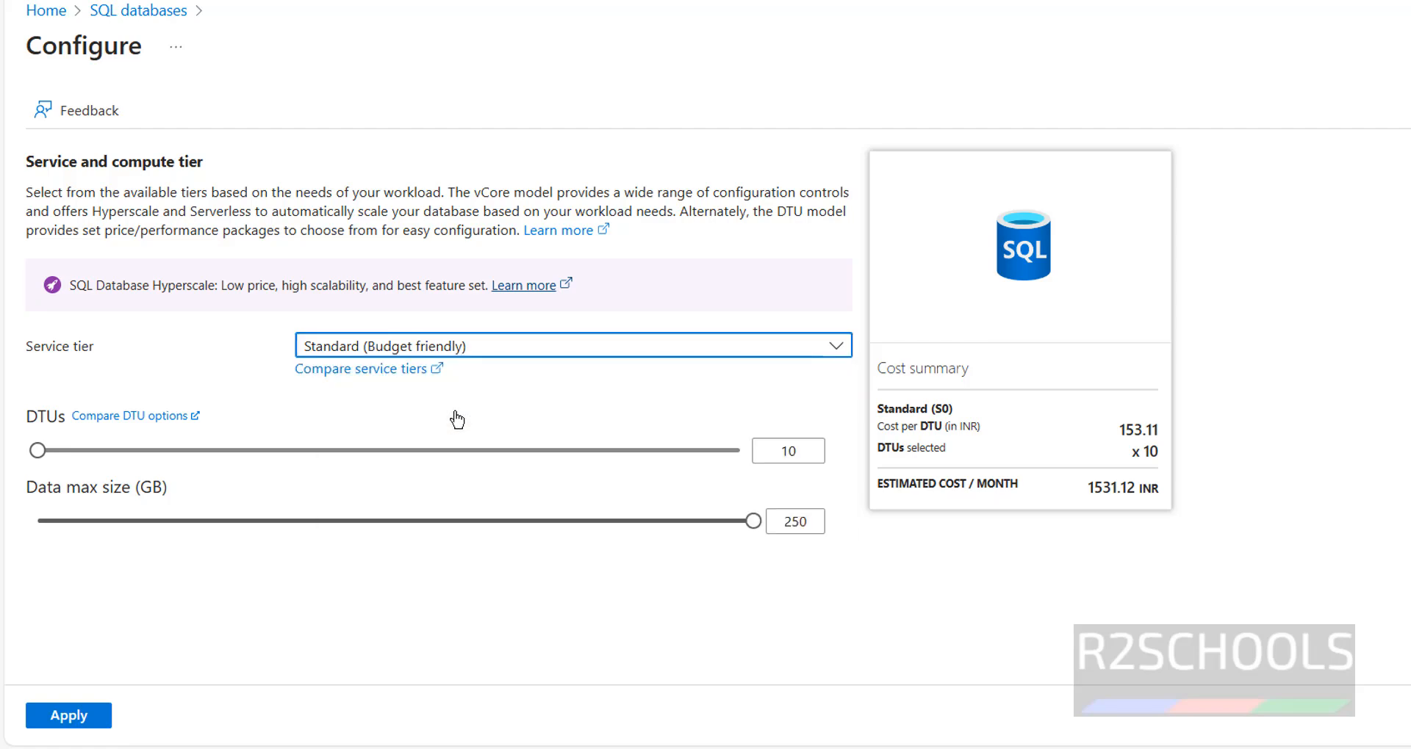
{"action": "left_click", "coordinate": [695, 349]}
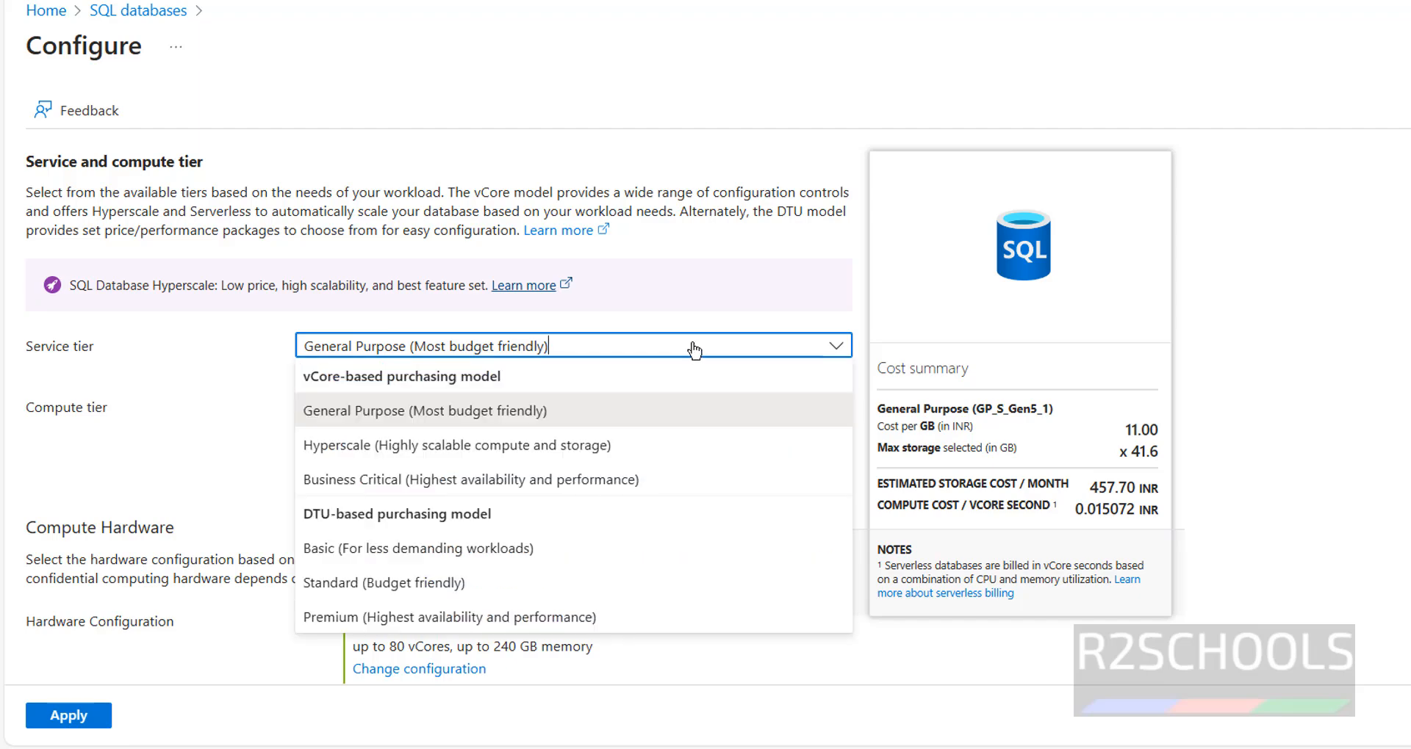
{"action": "left_click", "coordinate": [409, 550]}
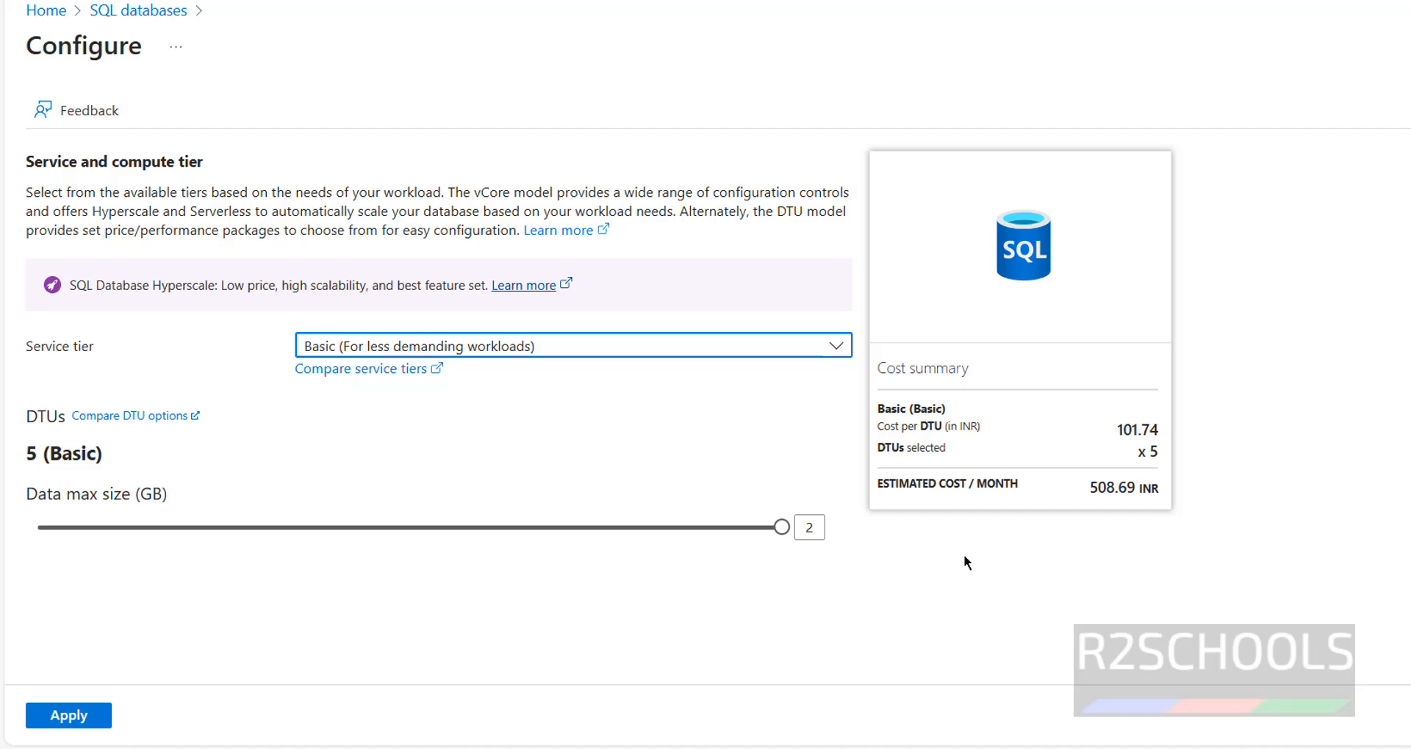
{"action": "left_click", "coordinate": [63, 714]}
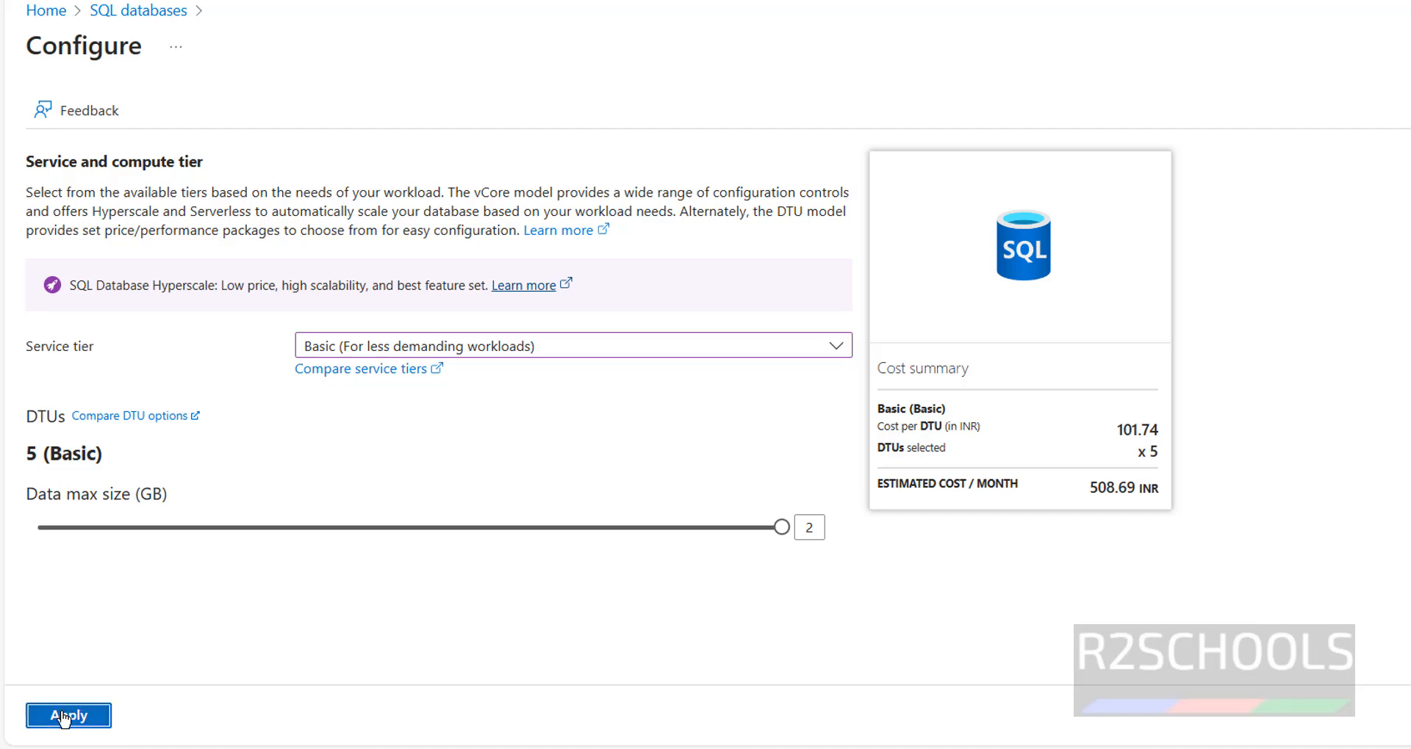
- Go to Networking and set connectivity to Public endpoint
{"action": "scroll", "coordinate": [1181, 560], "scroll_direction": "down", "scroll_amount": 3}
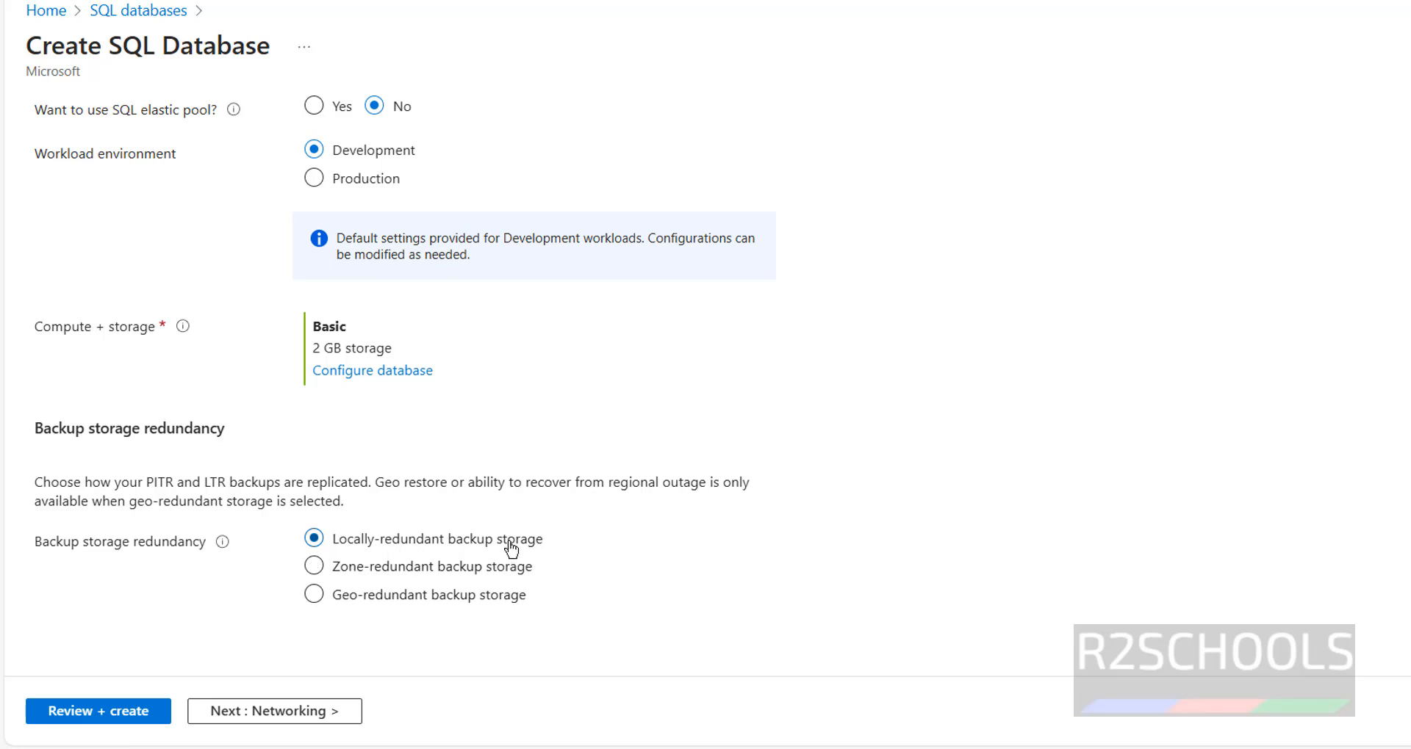
{"action": "left_click", "coordinate": [297, 712]}
{"action": "left_click", "coordinate": [358, 356]}
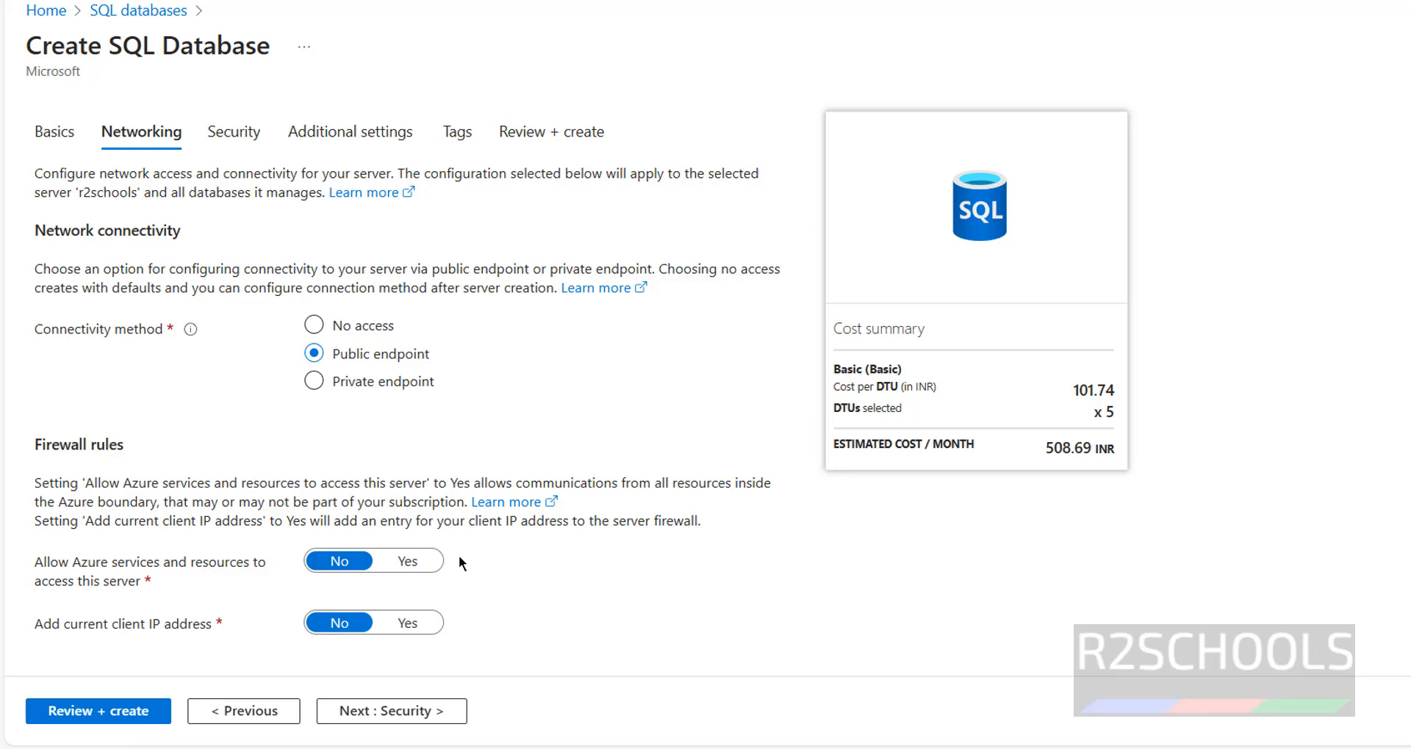
- Set Allow Azure services and Add current client IP firewall rules to Yes, then continue
{"action": "left_click", "coordinate": [406, 564]}
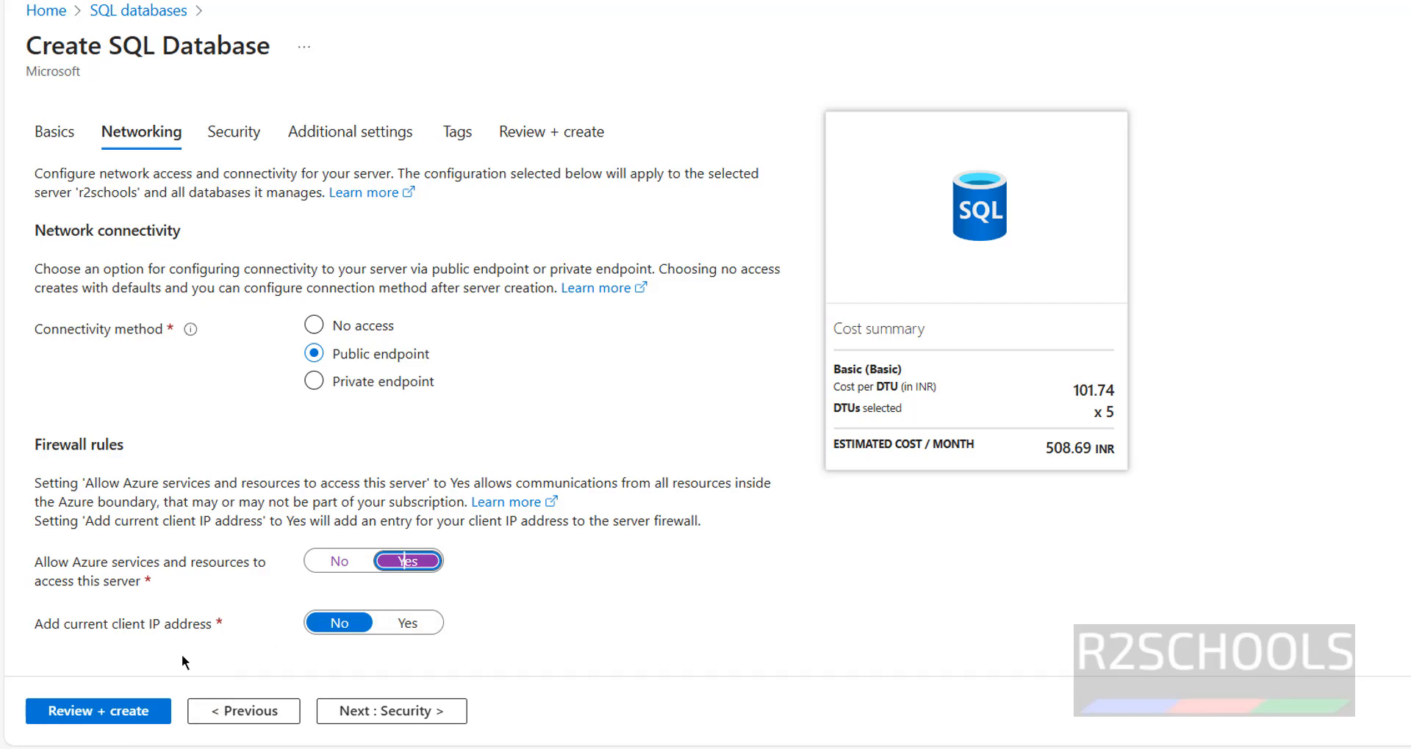
{"action": "left_click", "coordinate": [407, 623]}
{"action": "scroll", "coordinate": [689, 414], "scroll_direction": "down", "scroll_amount": 5}
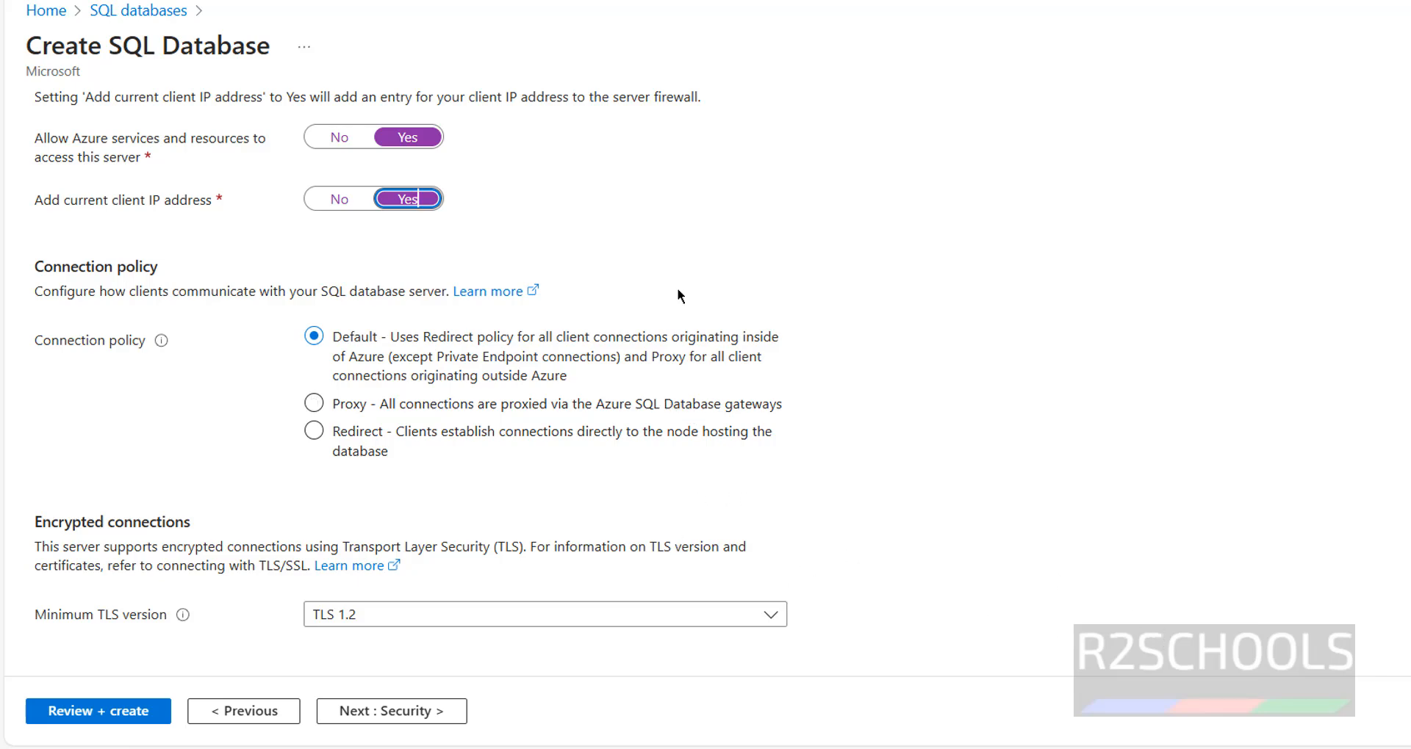
{"action": "left_click", "coordinate": [364, 711]}
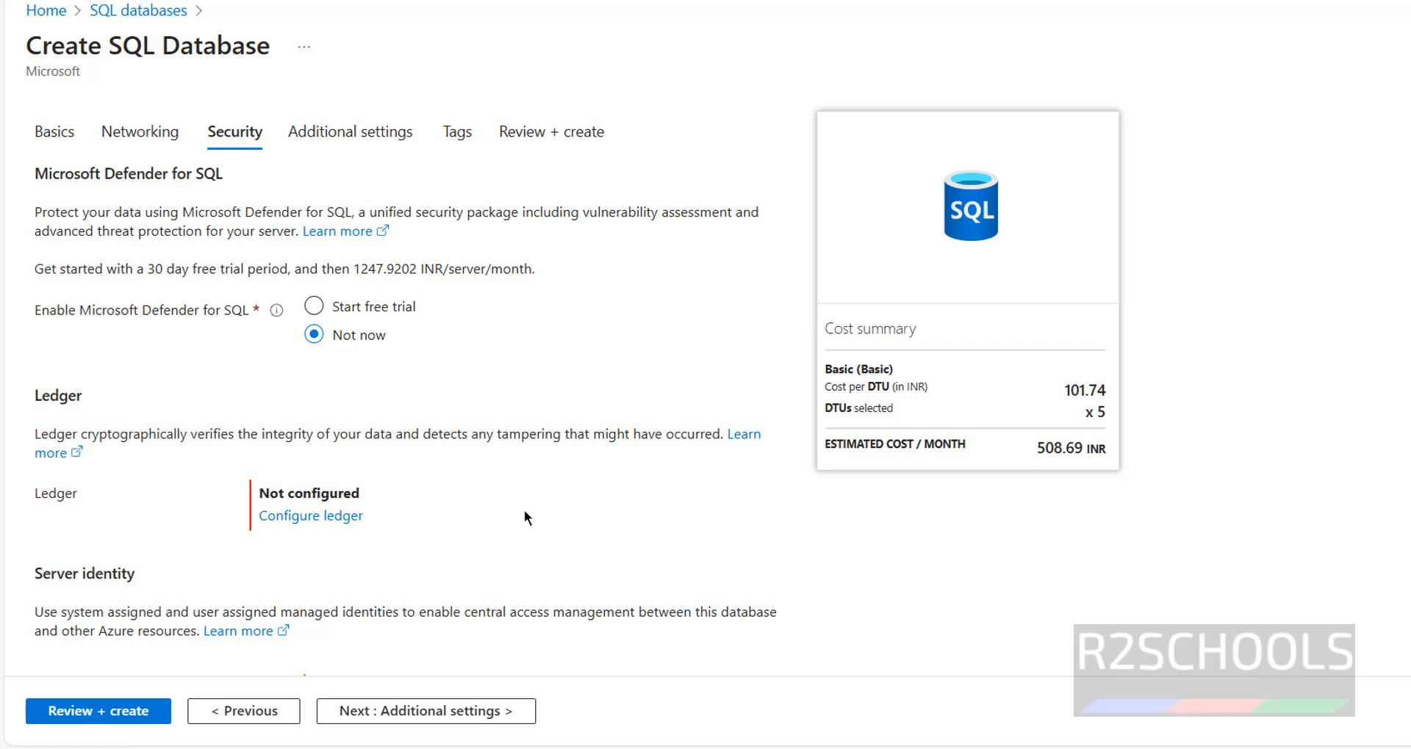
- Keep Defender at Not now and proceed to Additional settings
{"action": "scroll", "coordinate": [523, 510], "scroll_direction": "down", "scroll_amount": 1}
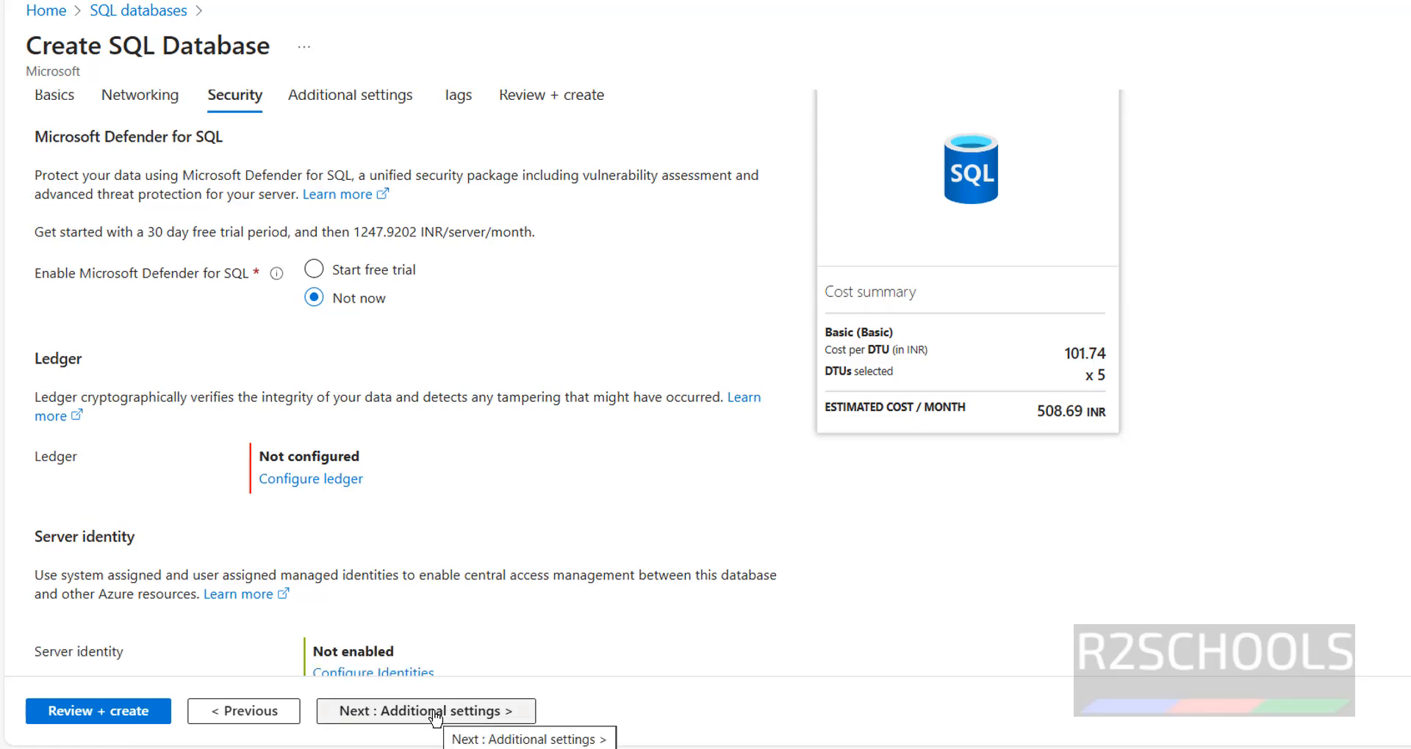
{"action": "left_click", "coordinate": [436, 712]}
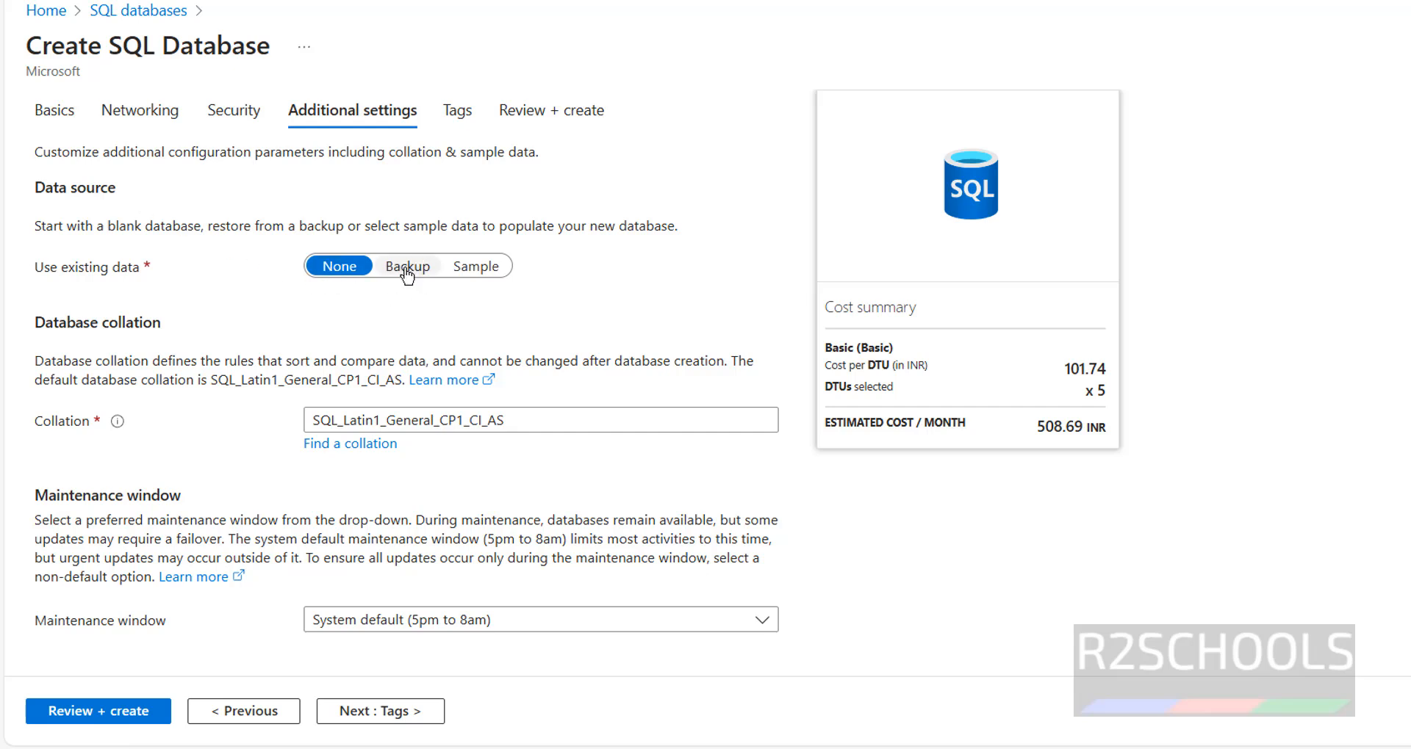
- Use the AdventureWorksLT sample as the data source and continue to Tags
{"action": "left_click", "coordinate": [479, 272]}
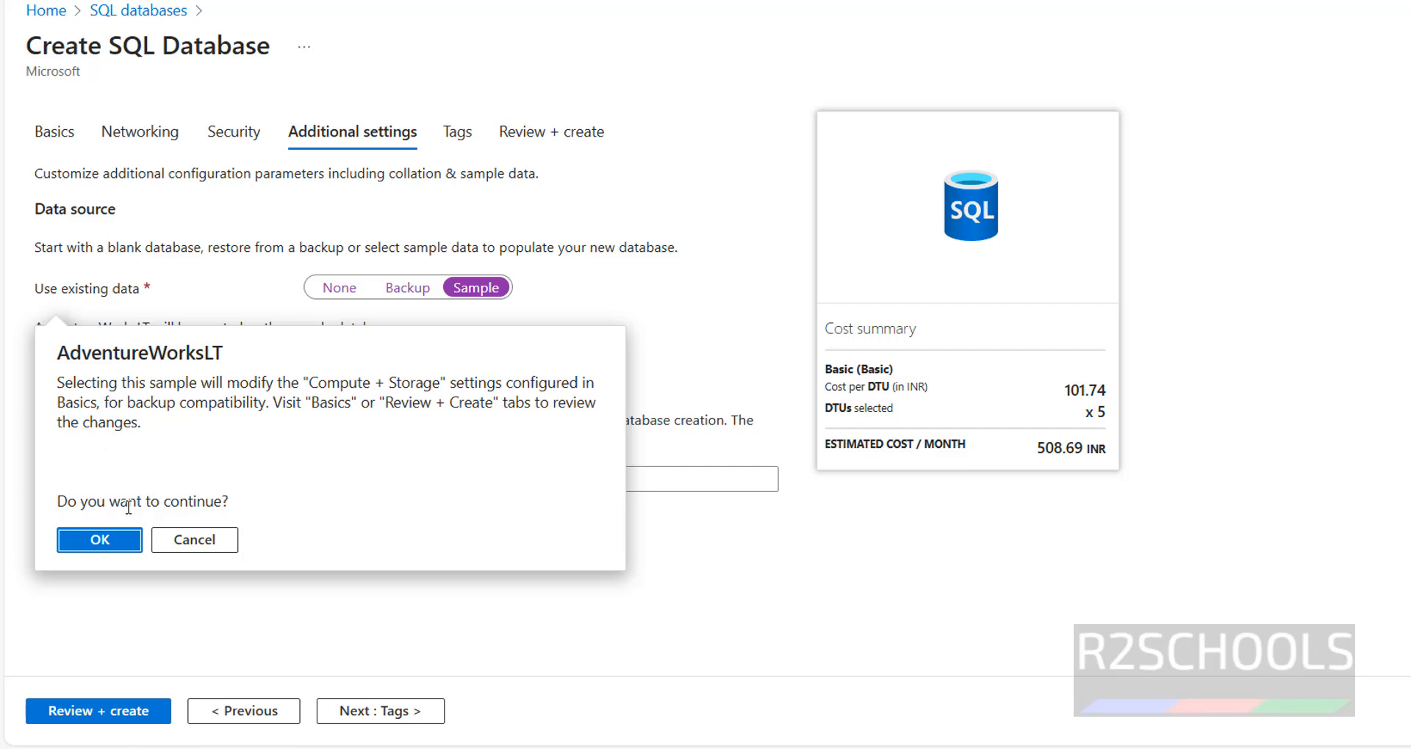
{"action": "left_click", "coordinate": [100, 541]}
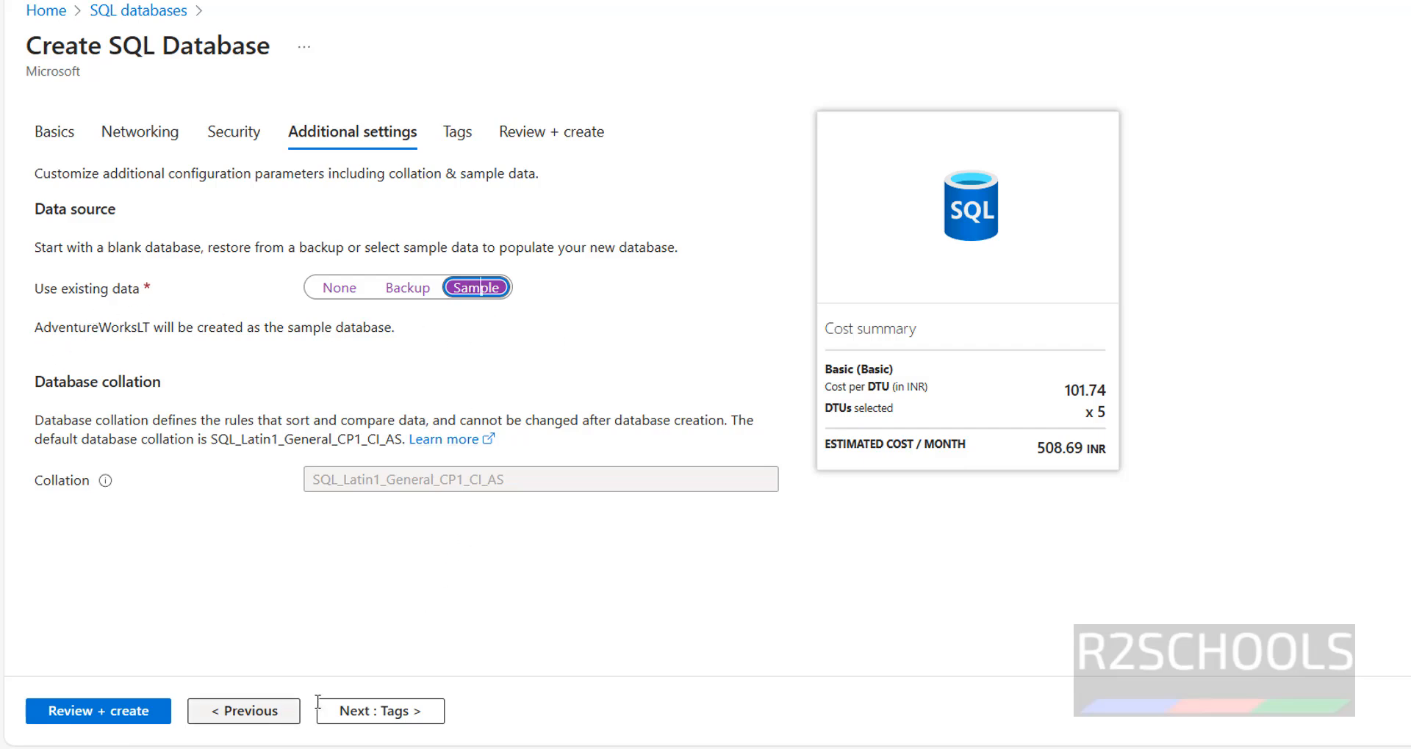
{"action": "left_click", "coordinate": [338, 288]}
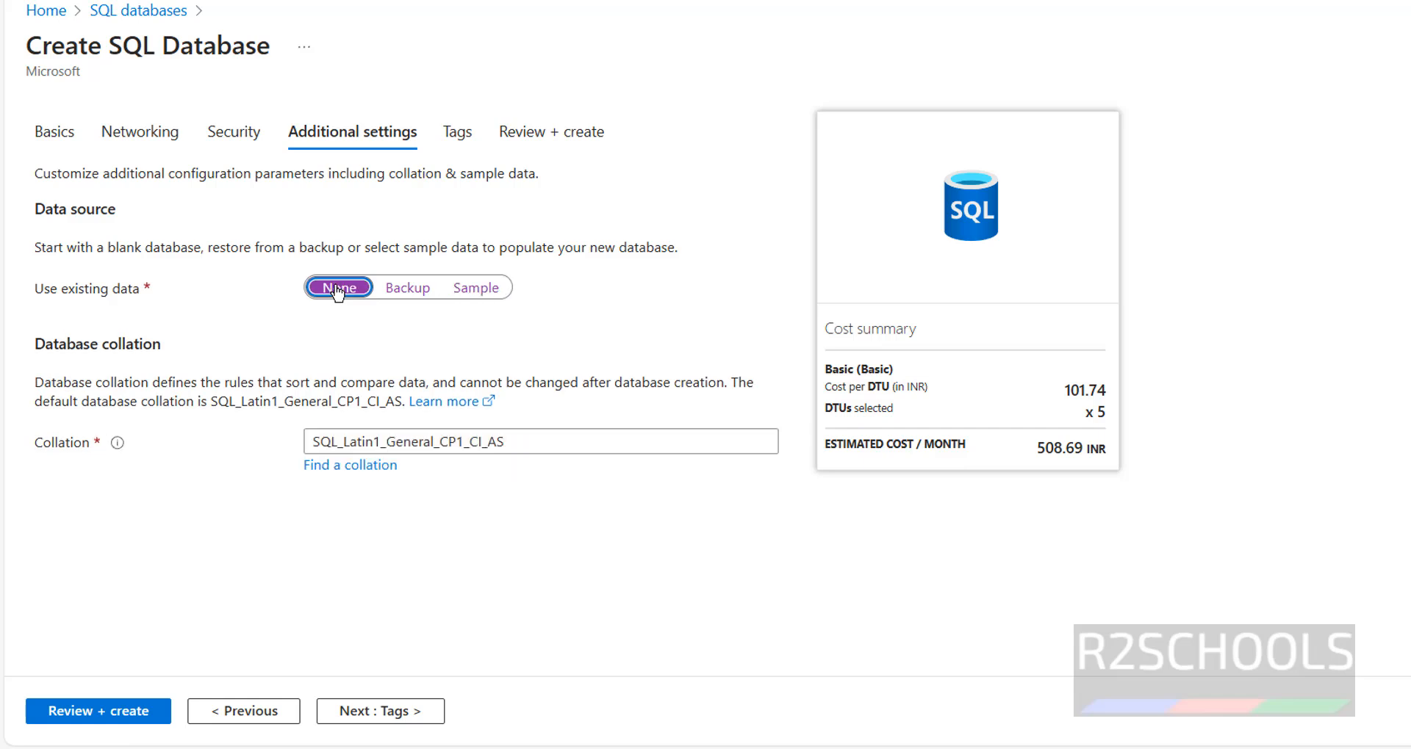
{"action": "left_click", "coordinate": [459, 292]}
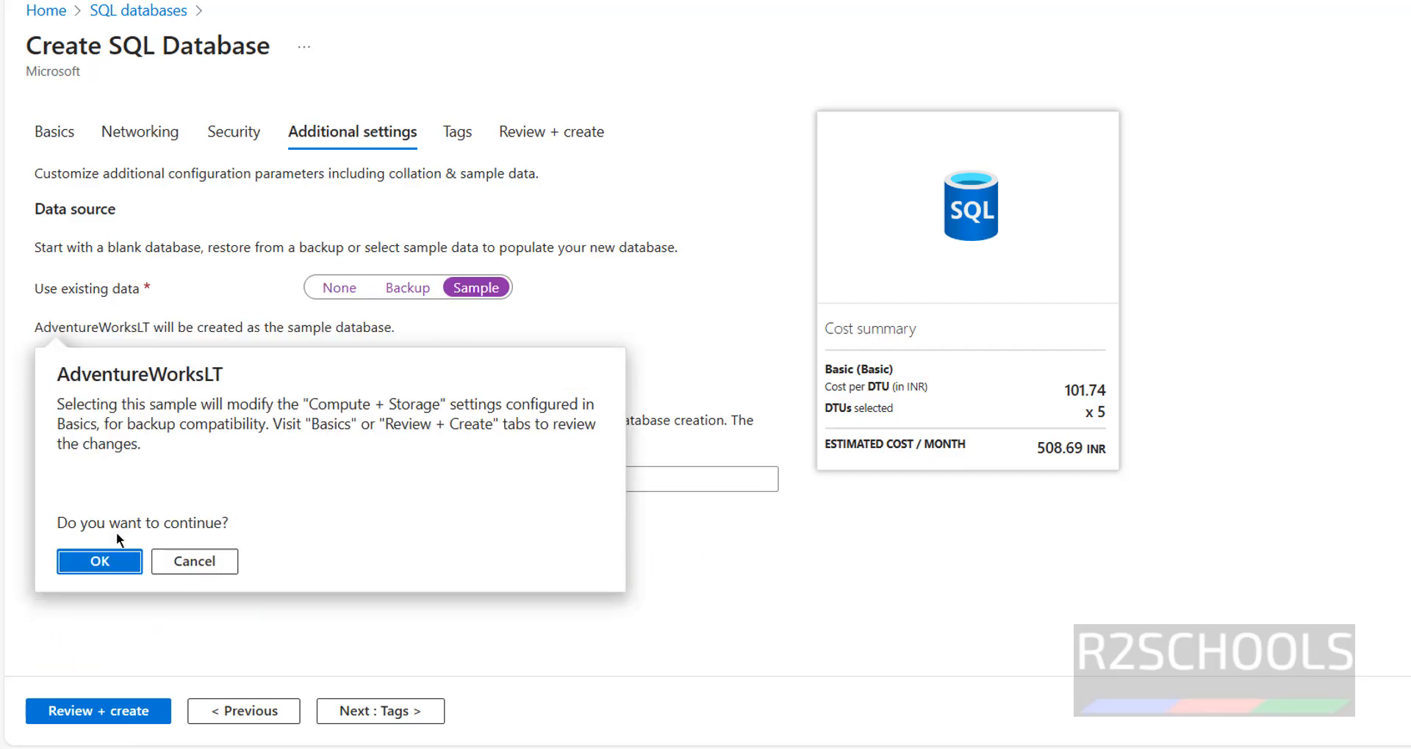
{"action": "left_click", "coordinate": [99, 563]}
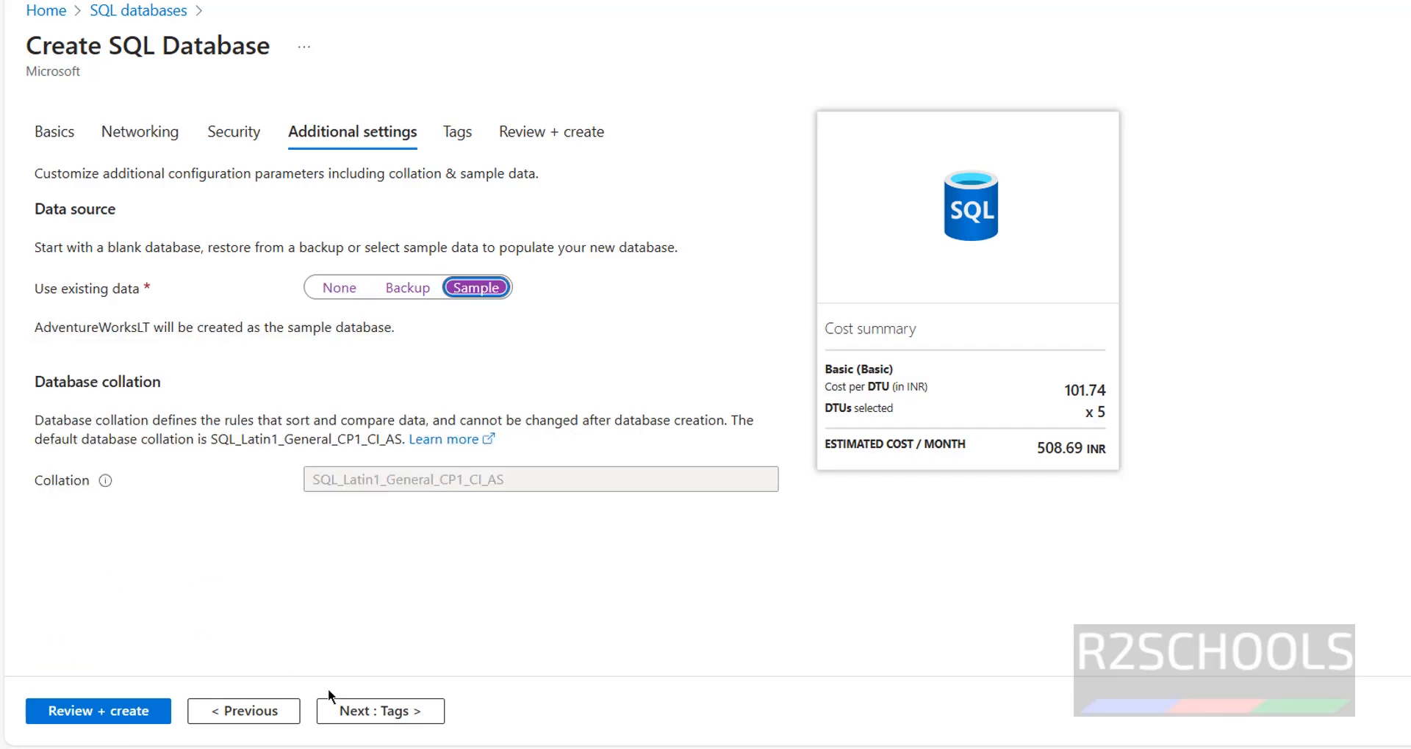
{"action": "left_click", "coordinate": [368, 713]}
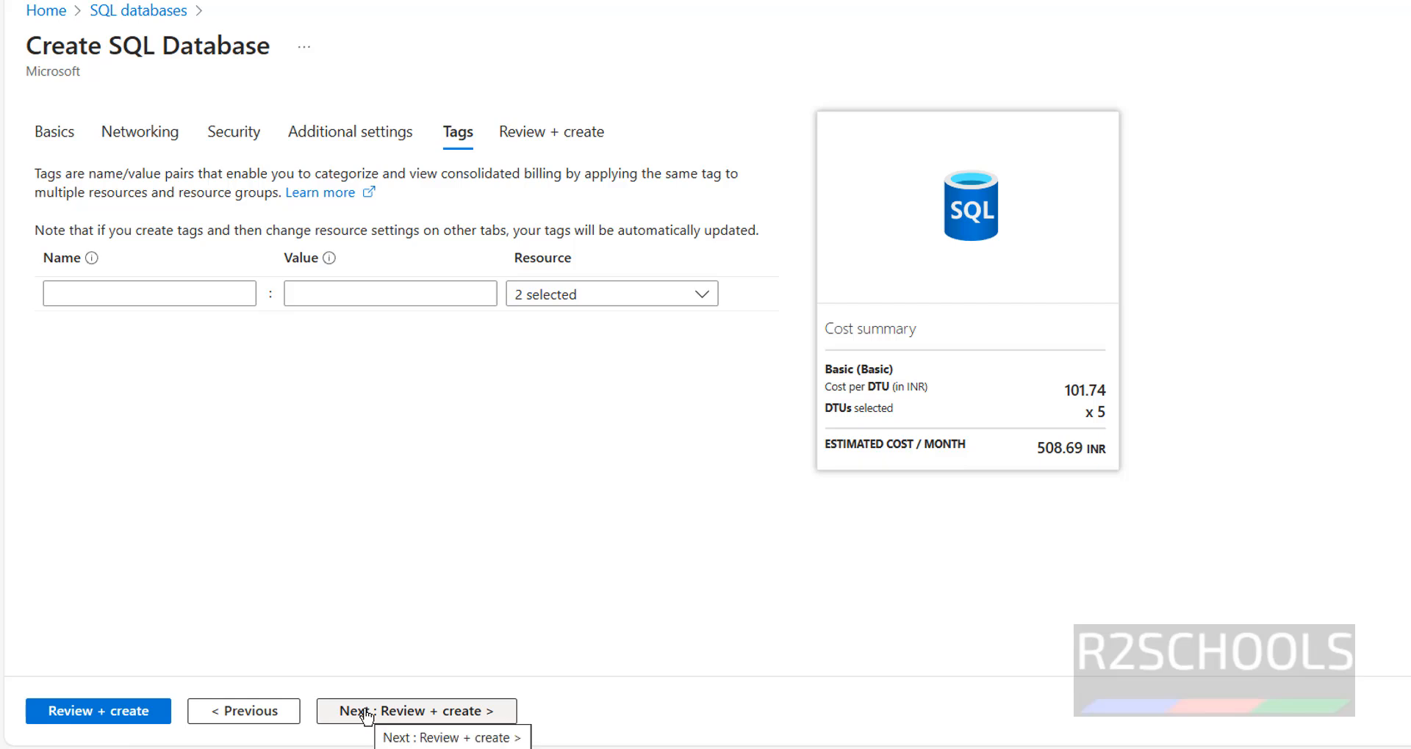
- Review the r2schools database and server settings in resource group deRG, copy the admin login, and create them
{"action": "left_click", "coordinate": [368, 714]}
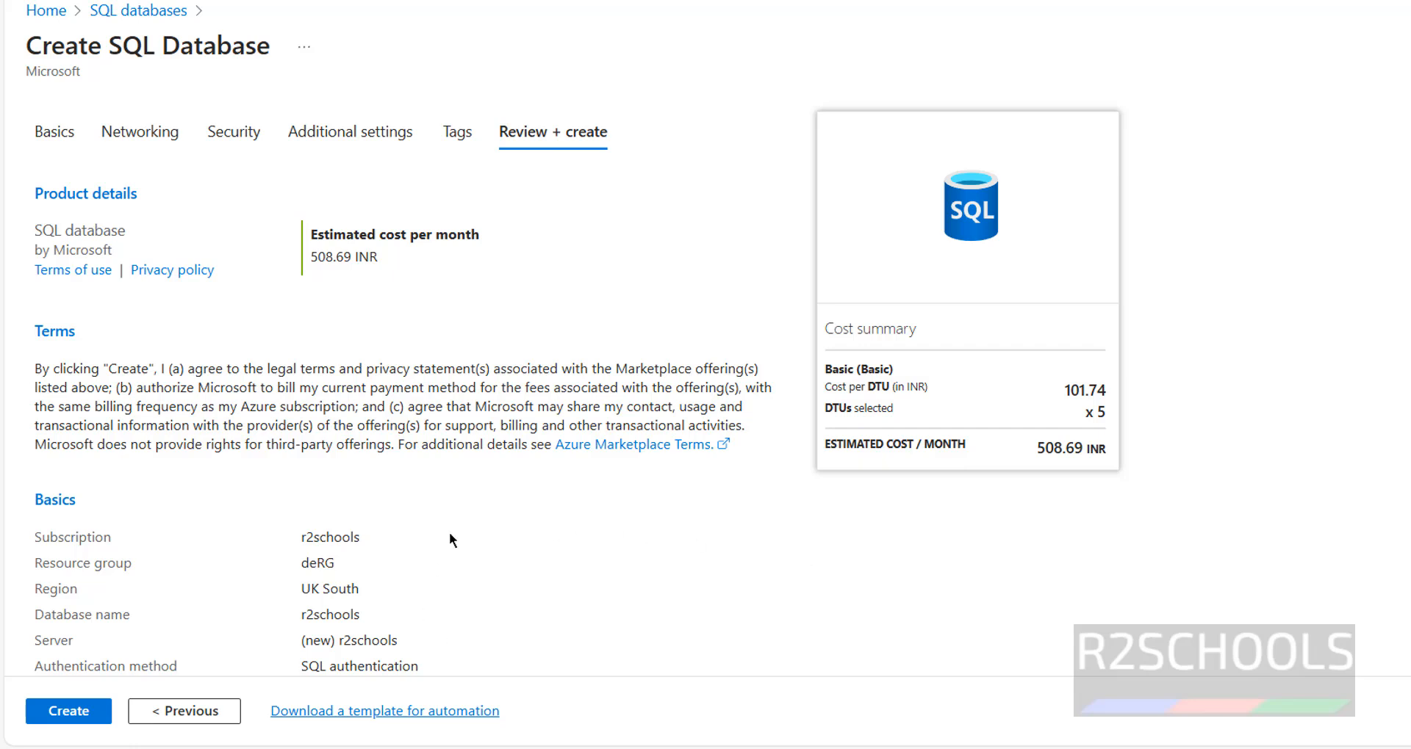
{"action": "double_click", "coordinate": [313, 563]}
{"action": "left_click", "coordinate": [301, 538]}
{"action": "scroll", "coordinate": [578, 382], "scroll_direction": "down", "scroll_amount": 5}
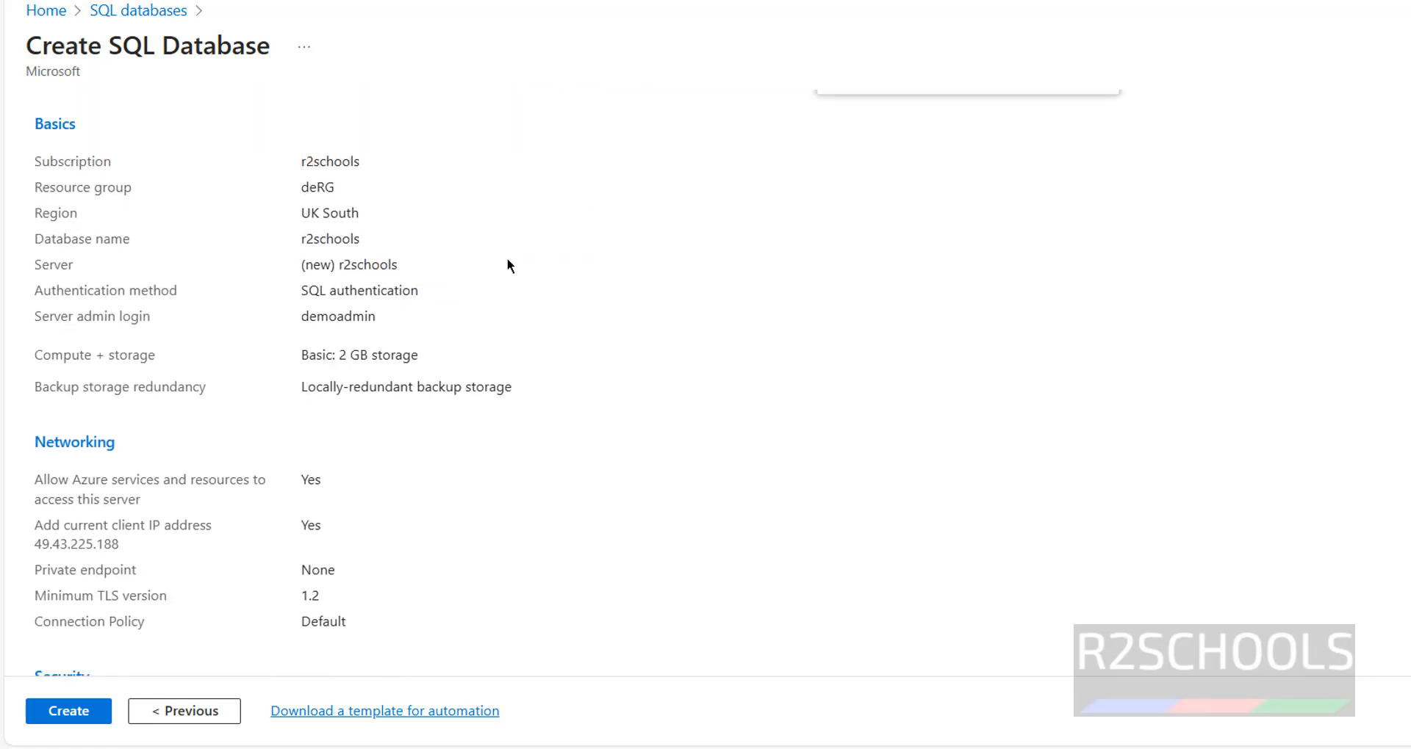
{"action": "double_click", "coordinate": [347, 326]}
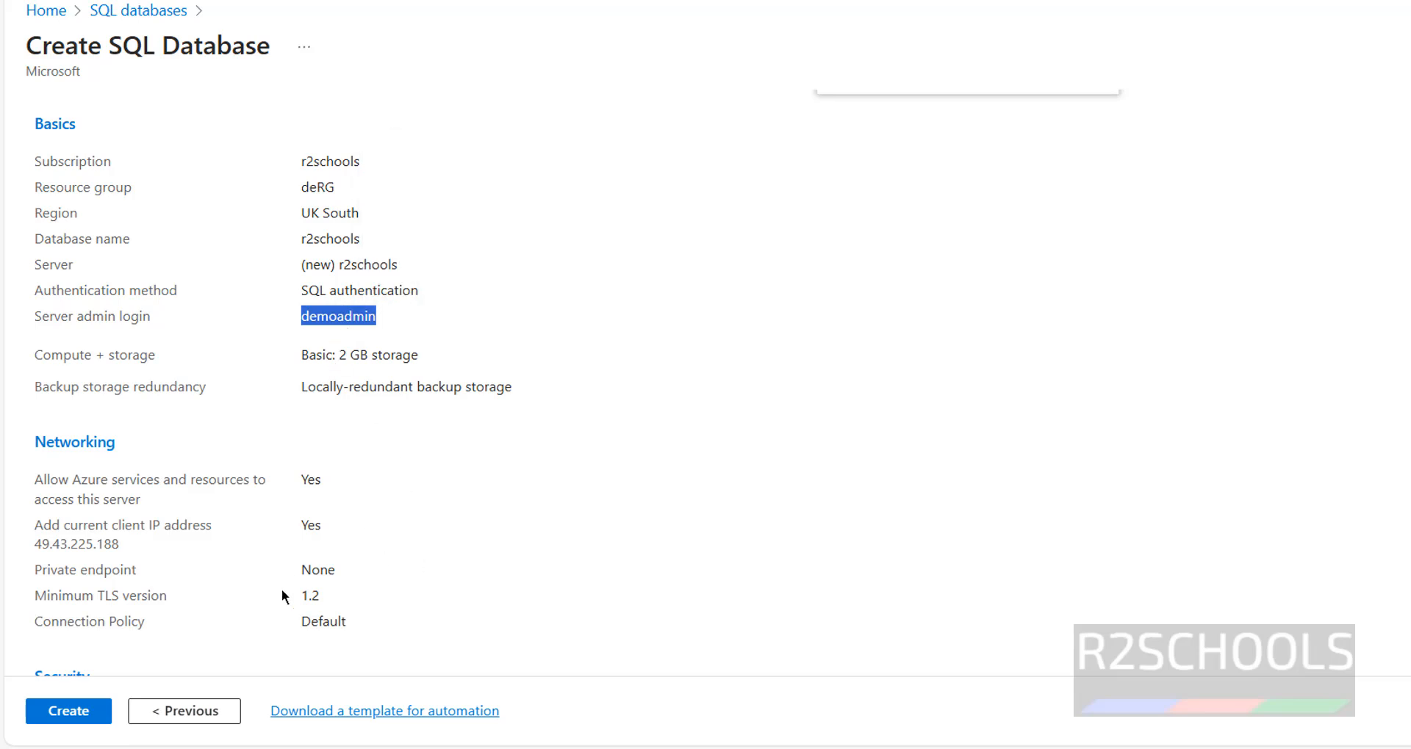
{"action": "left_click", "coordinate": [63, 712]}
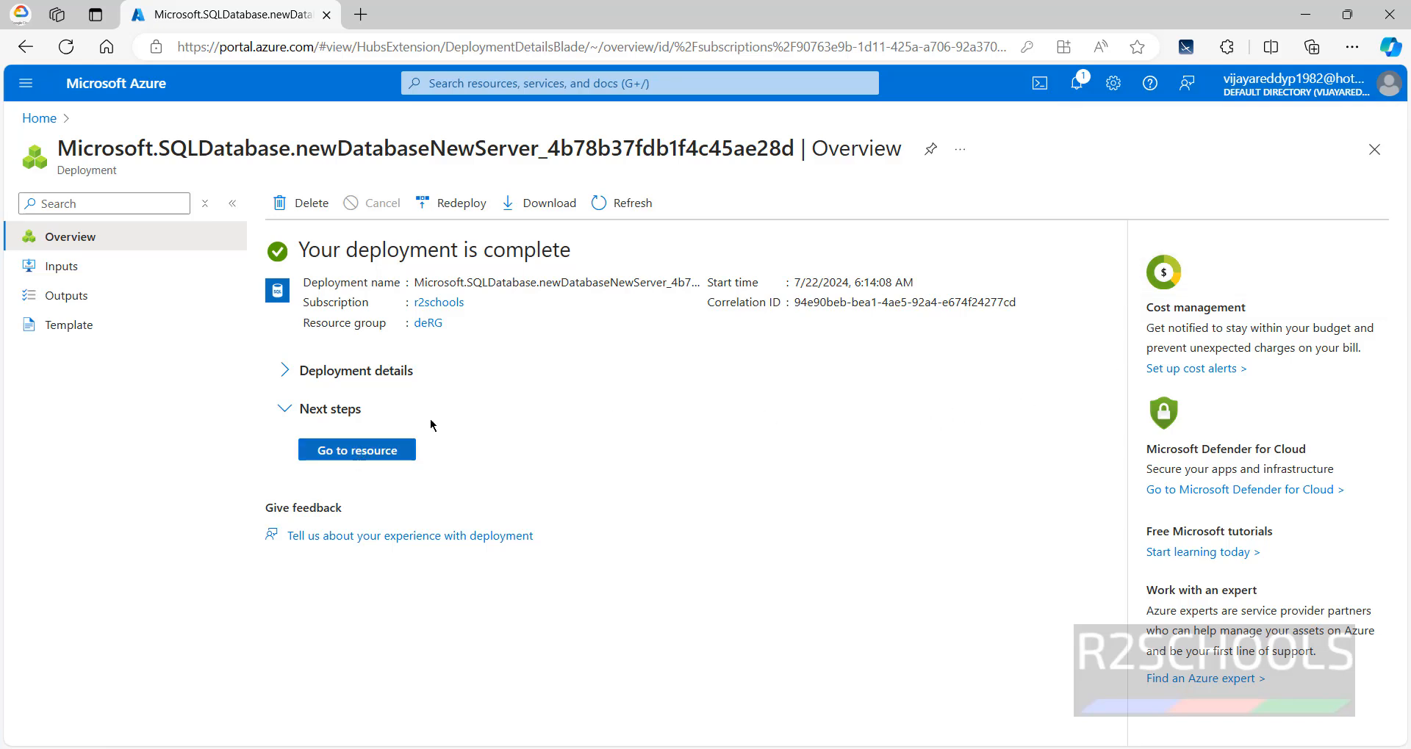
- Go to the newly deployed r2schools database's Overview page
{"action": "left_click", "coordinate": [363, 450]}
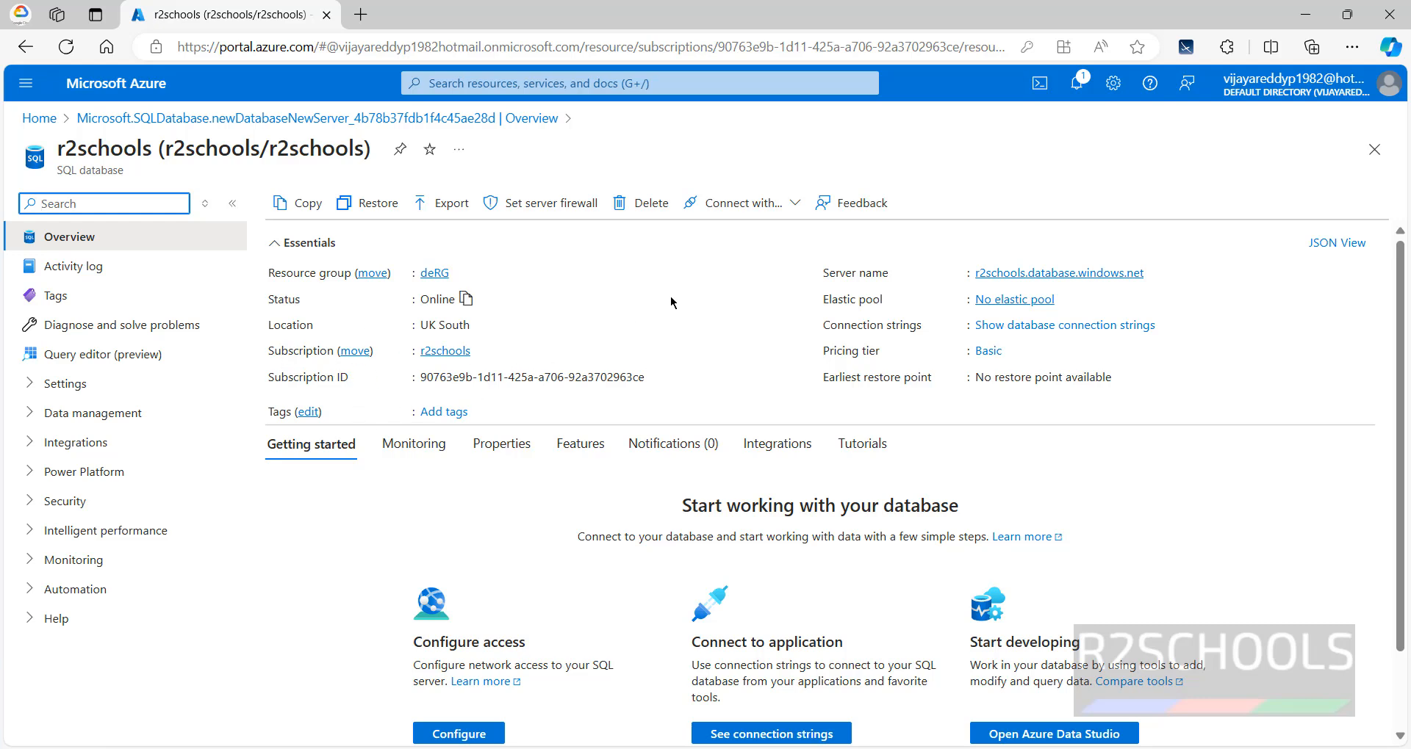
{"action": "left_click", "coordinate": [109, 359]}
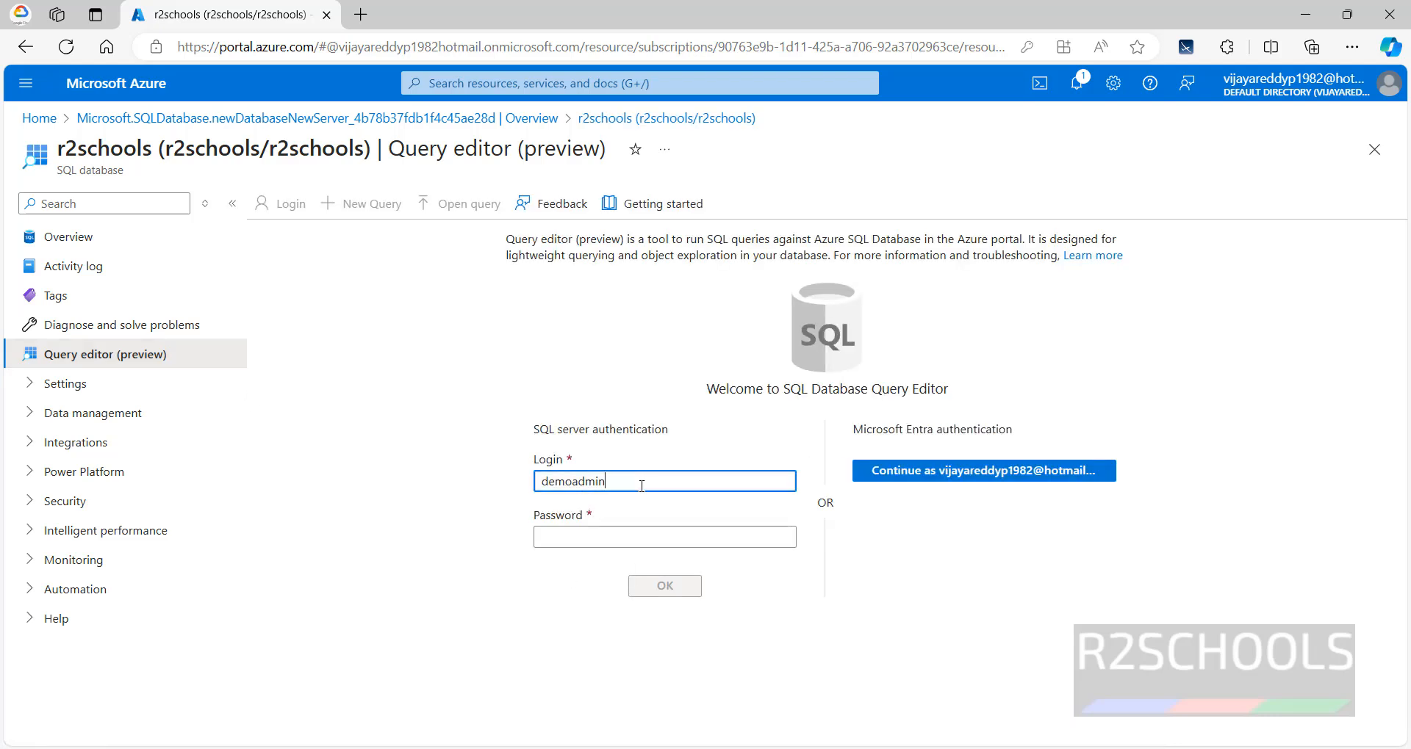
{"action": "left_click", "coordinate": [600, 538]}
{"action": "type", "text": "•••••••••••"}
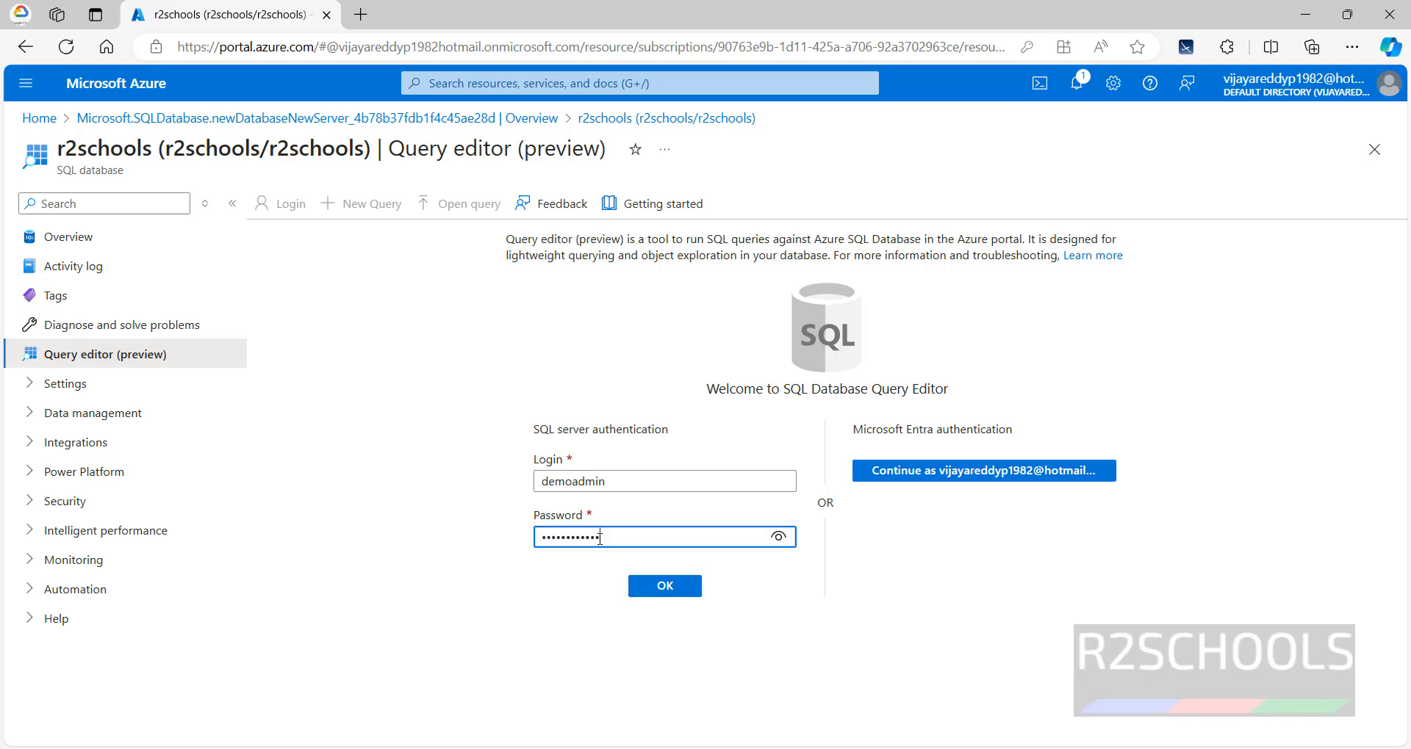
{"action": "left_click", "coordinate": [665, 586]}
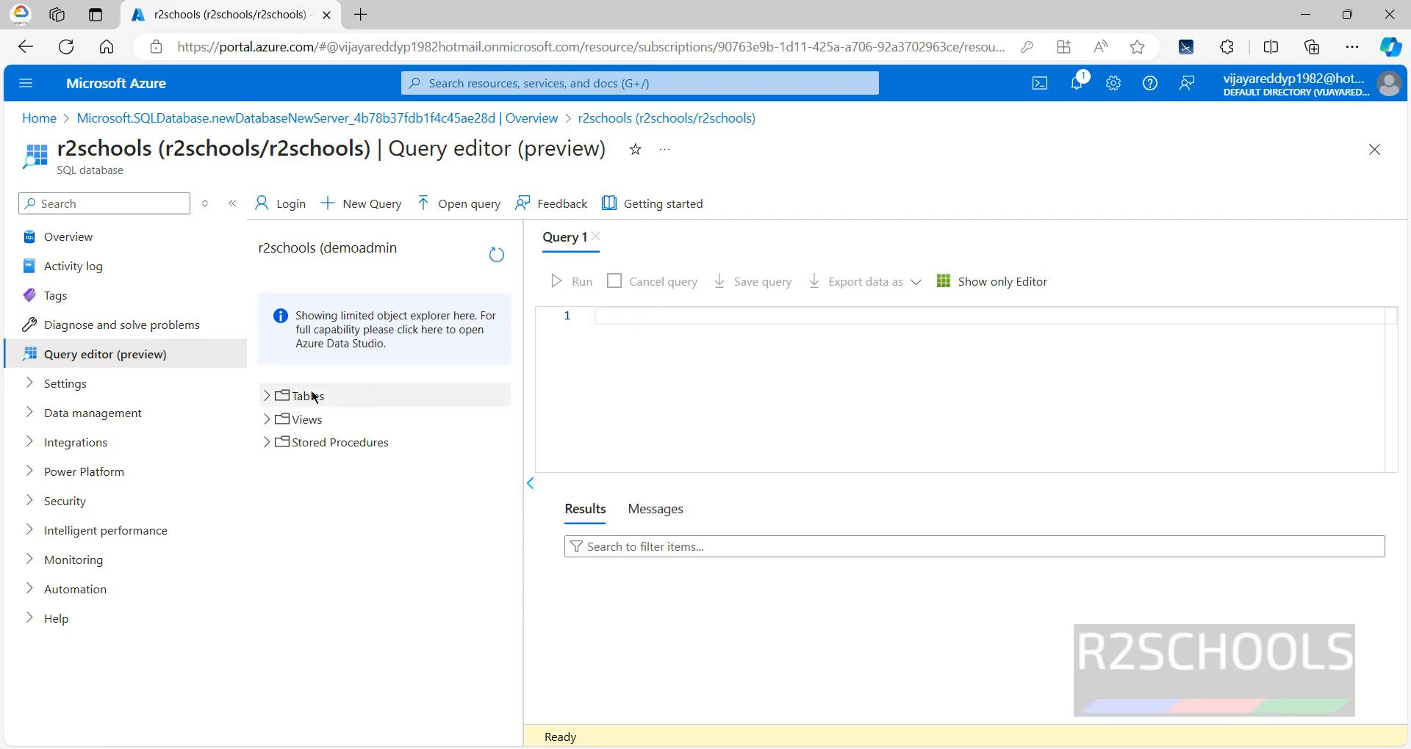
{"action": "left_click", "coordinate": [267, 398]}
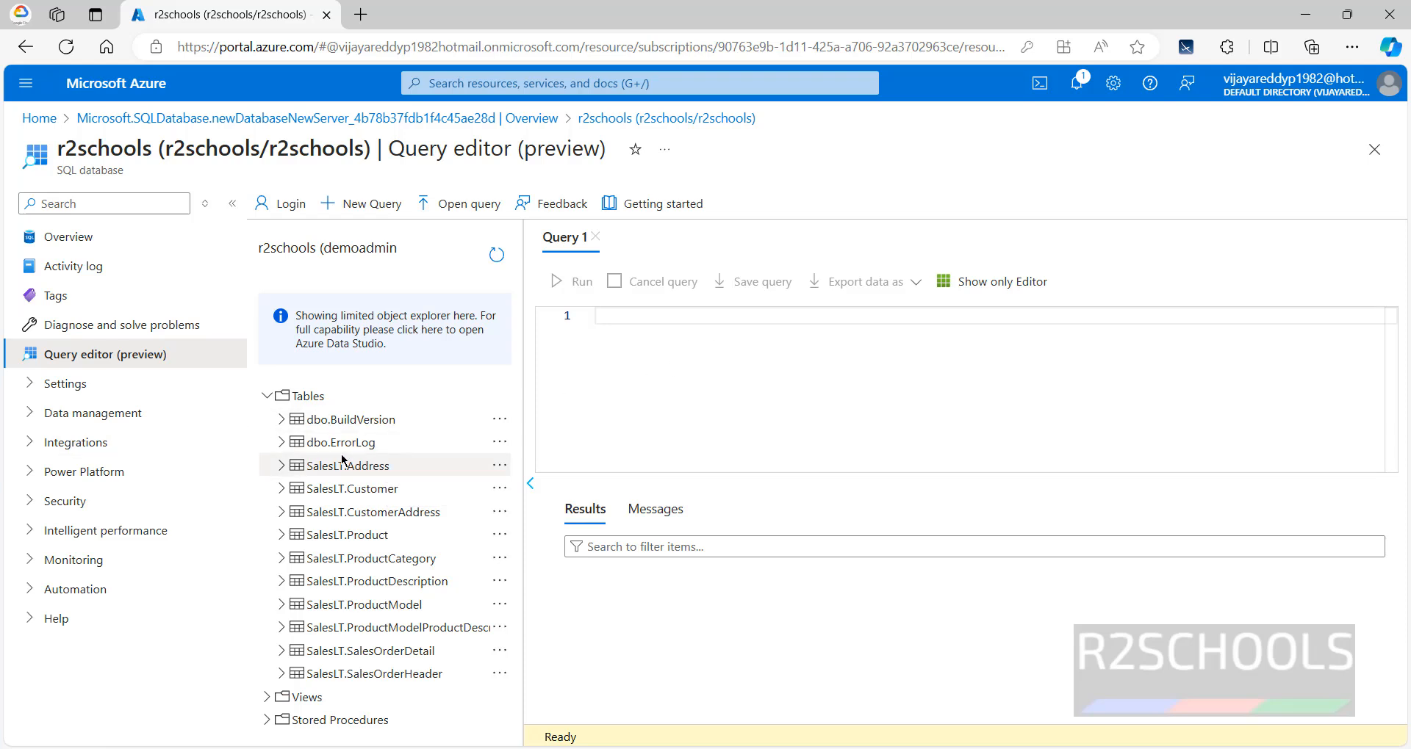
{"action": "left_click", "coordinate": [268, 396]}
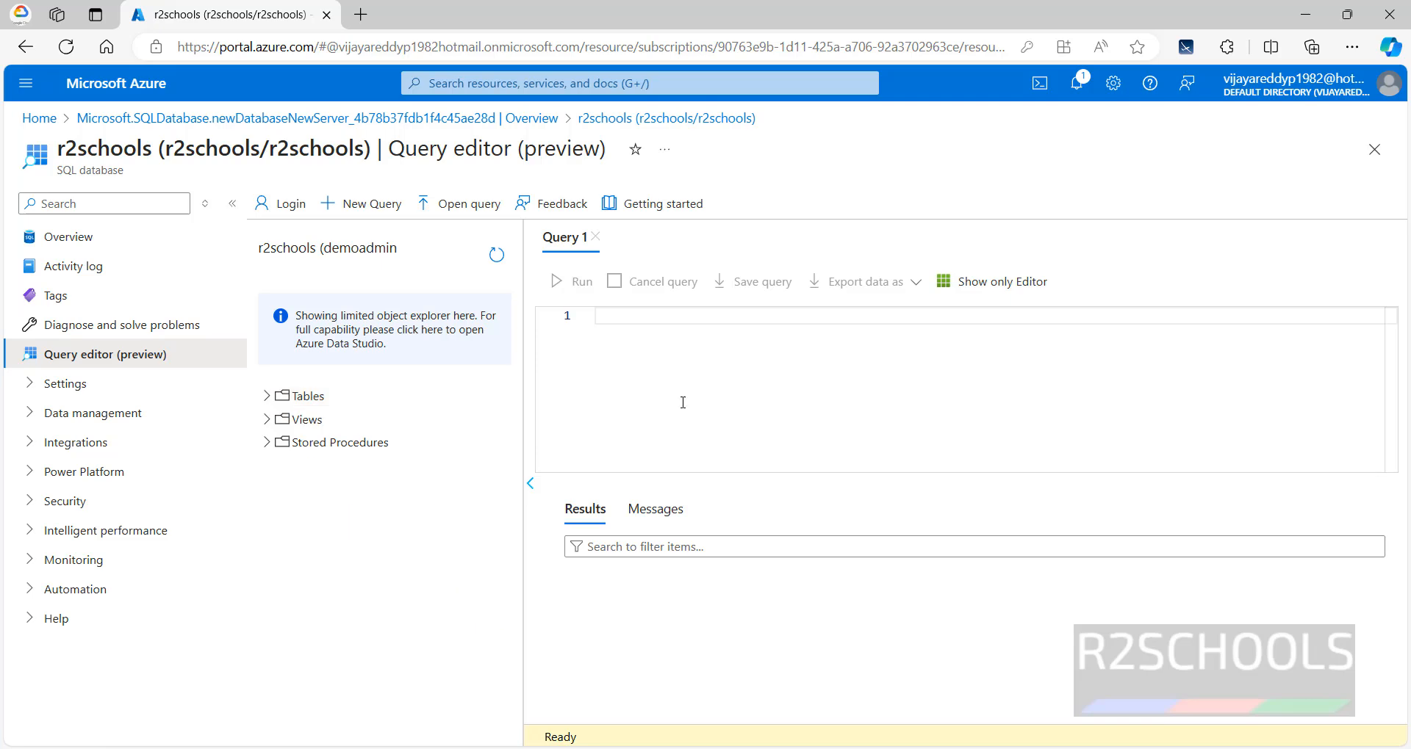
{"action": "left_click", "coordinate": [94, 234]}
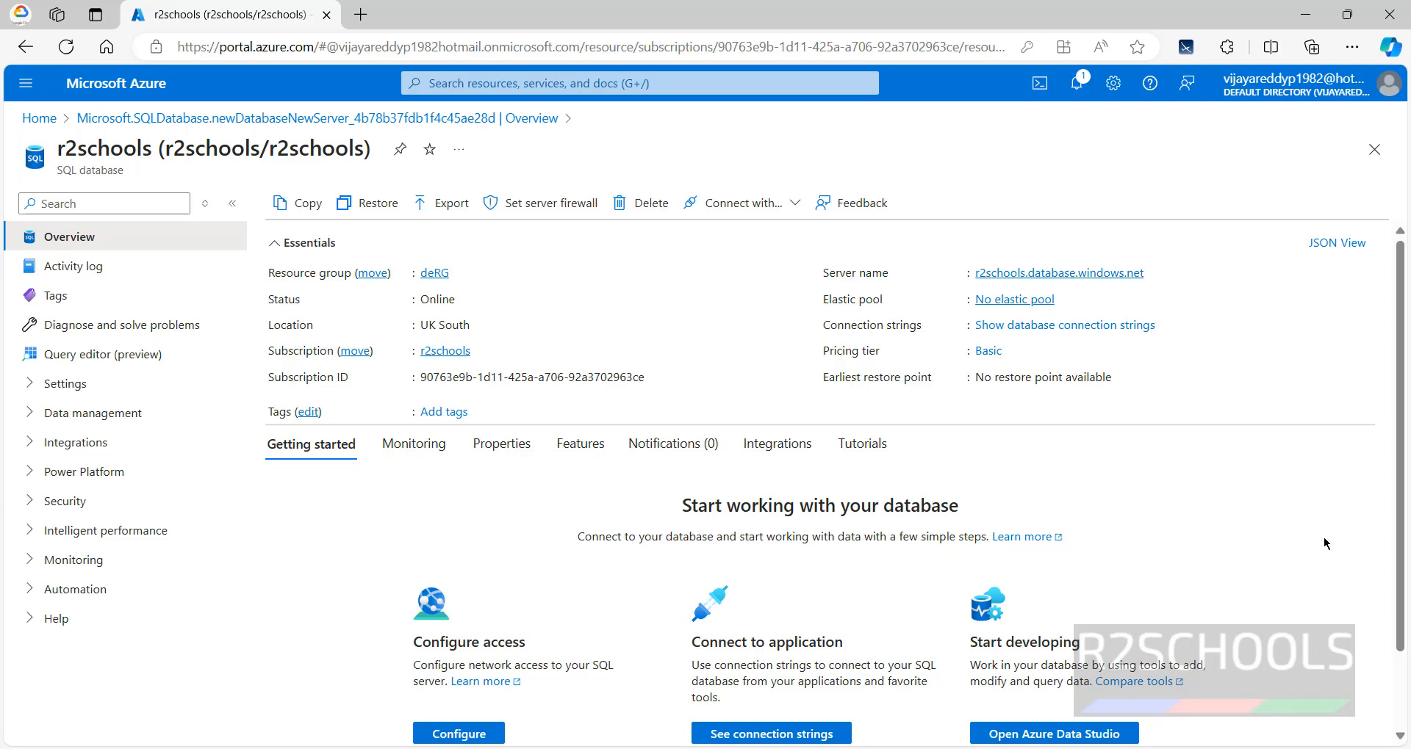
- Download the Azure Data Studio 1.48.1 Windows x64 user installer and launch it
{"action": "left_click", "coordinate": [1040, 737]}
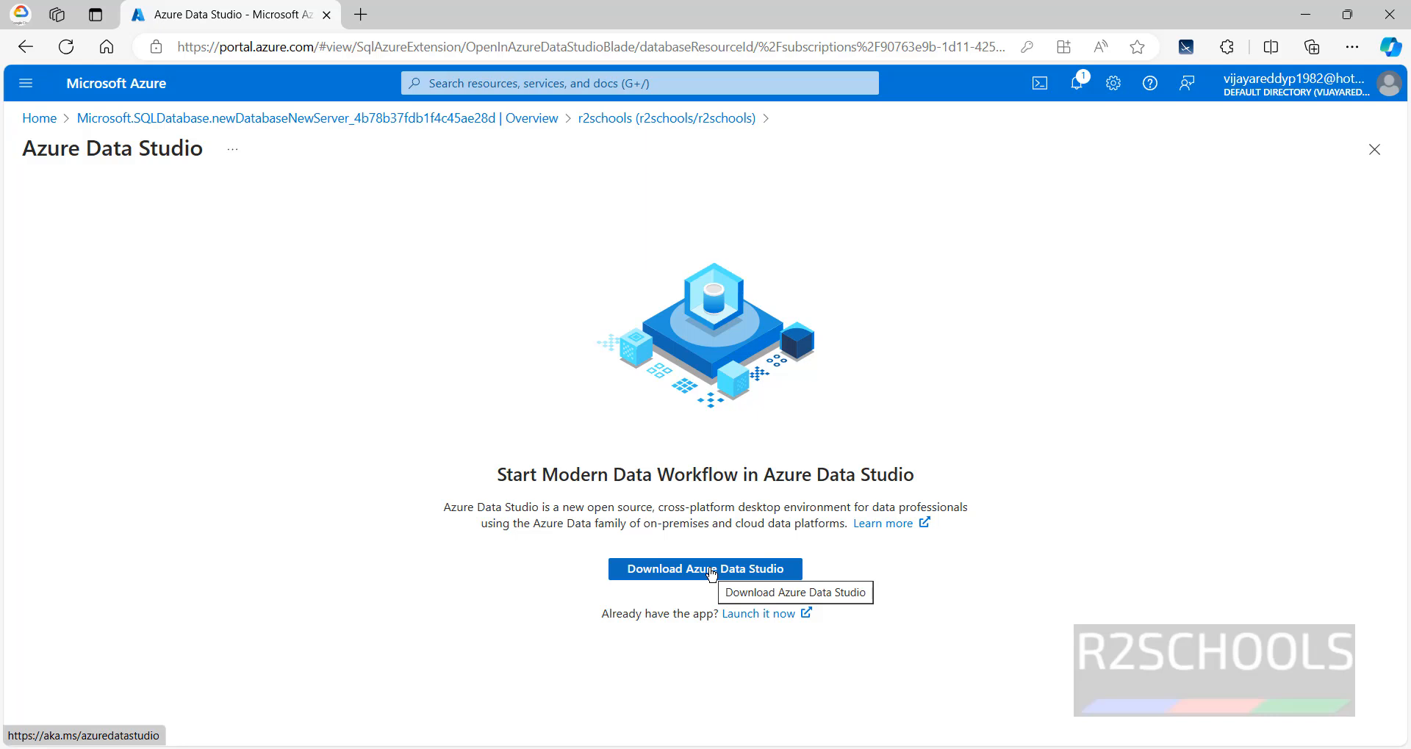
{"action": "left_click", "coordinate": [712, 574]}
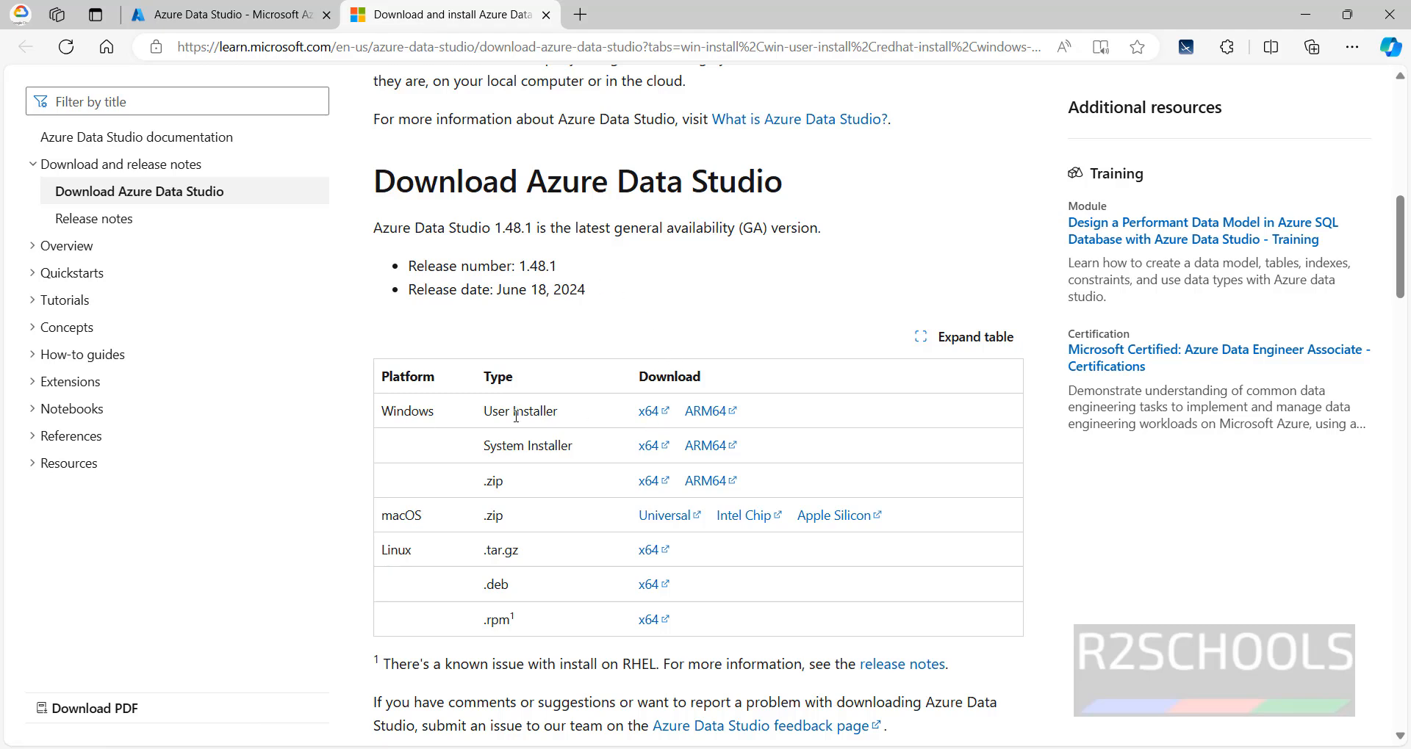
{"action": "left_click", "coordinate": [649, 416]}
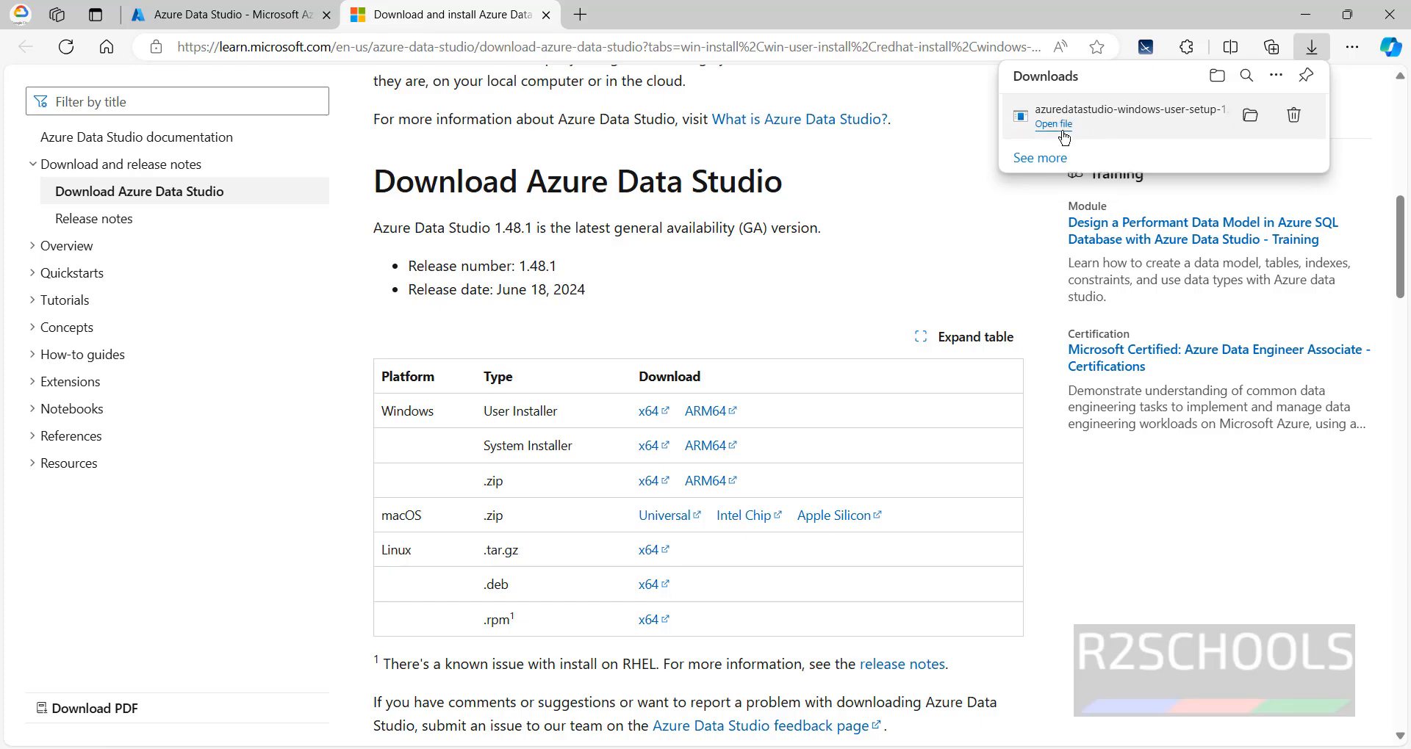
{"action": "left_click", "coordinate": [1064, 133]}
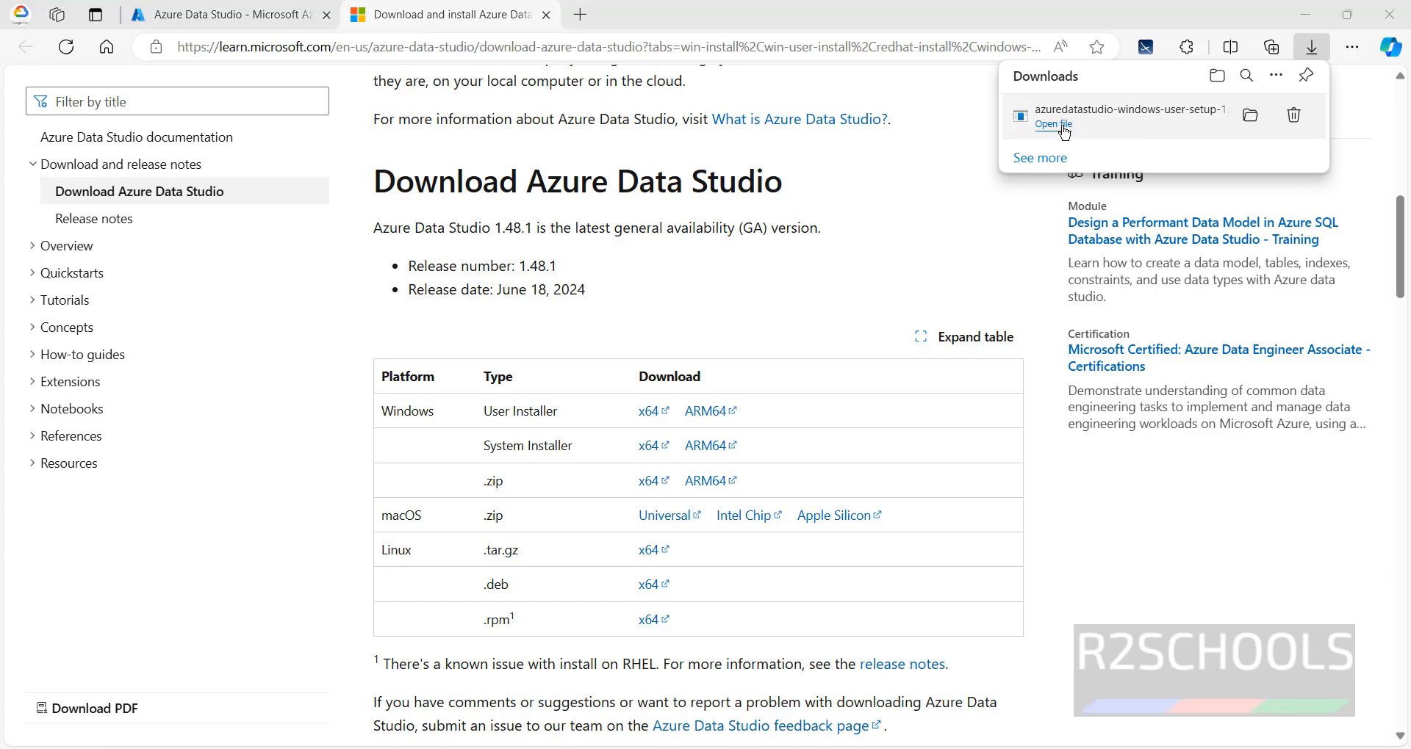
- Accept the licence, keep default folder, Start Menu and task options, install, and launch Azure Data Studio
{"action": "left_click", "coordinate": [489, 522]}
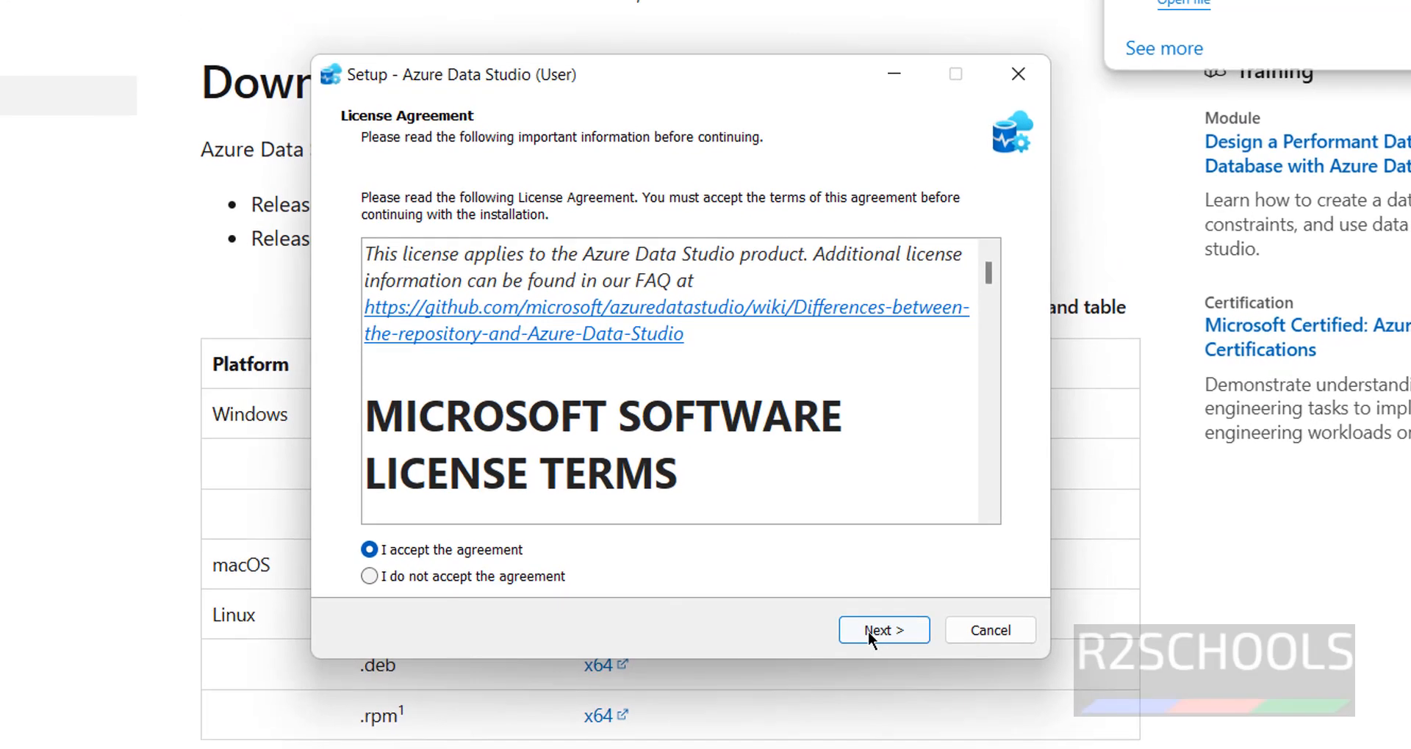
{"action": "left_click", "coordinate": [886, 632]}
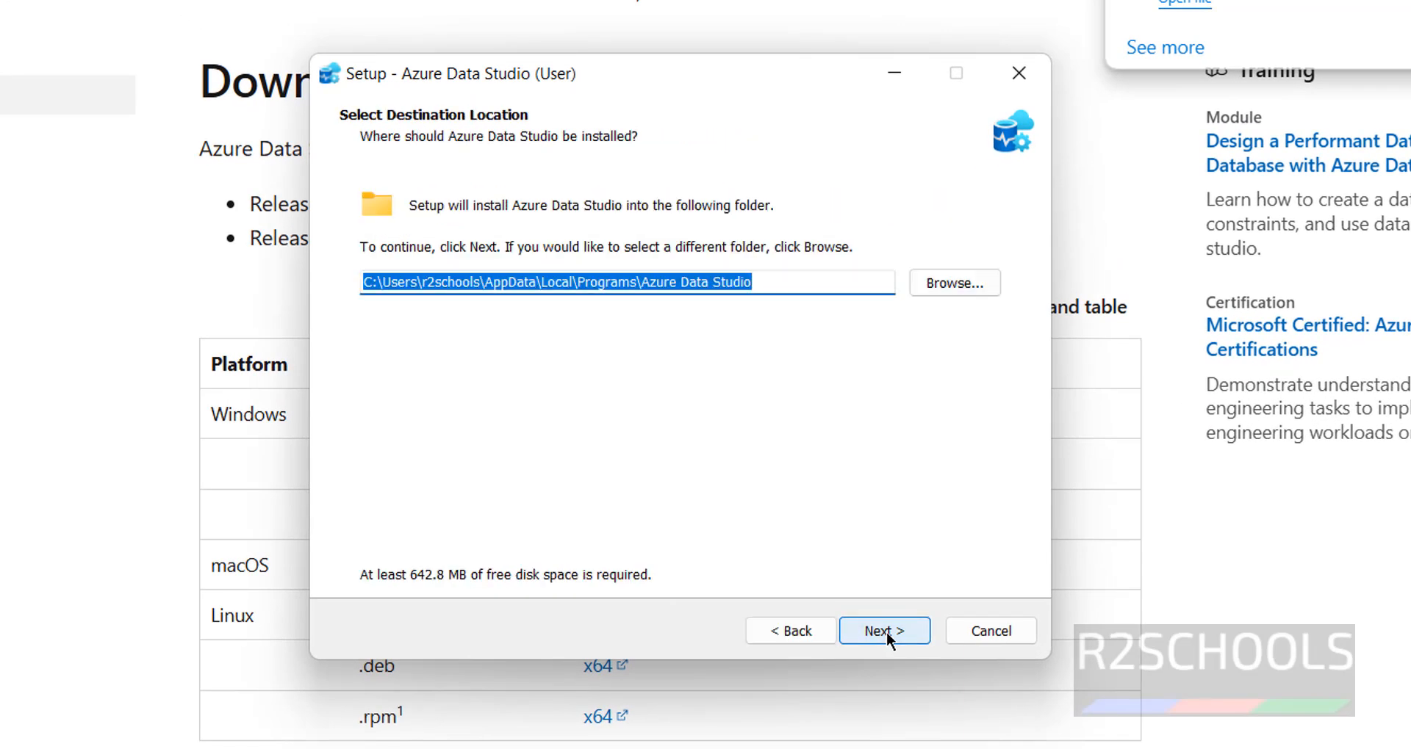
{"action": "left_click", "coordinate": [892, 635]}
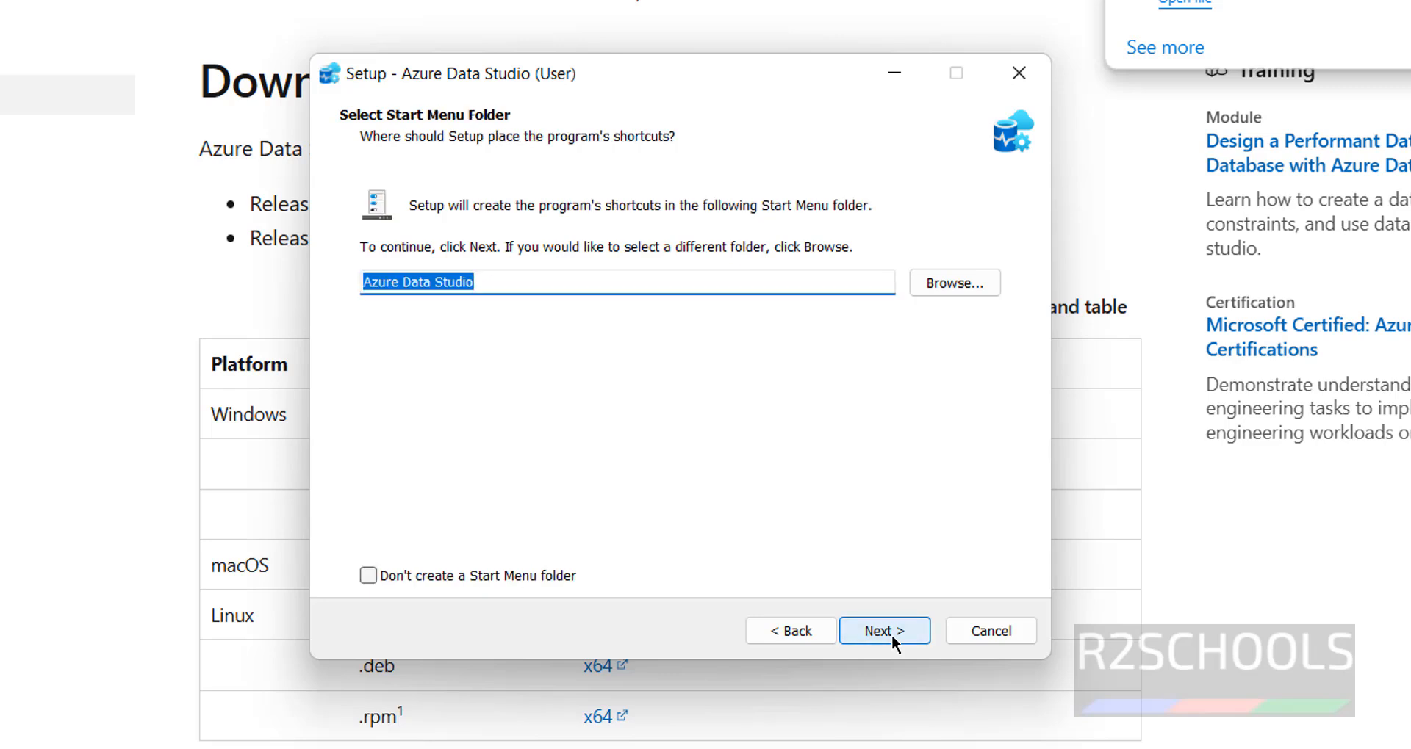
{"action": "left_click", "coordinate": [892, 635]}
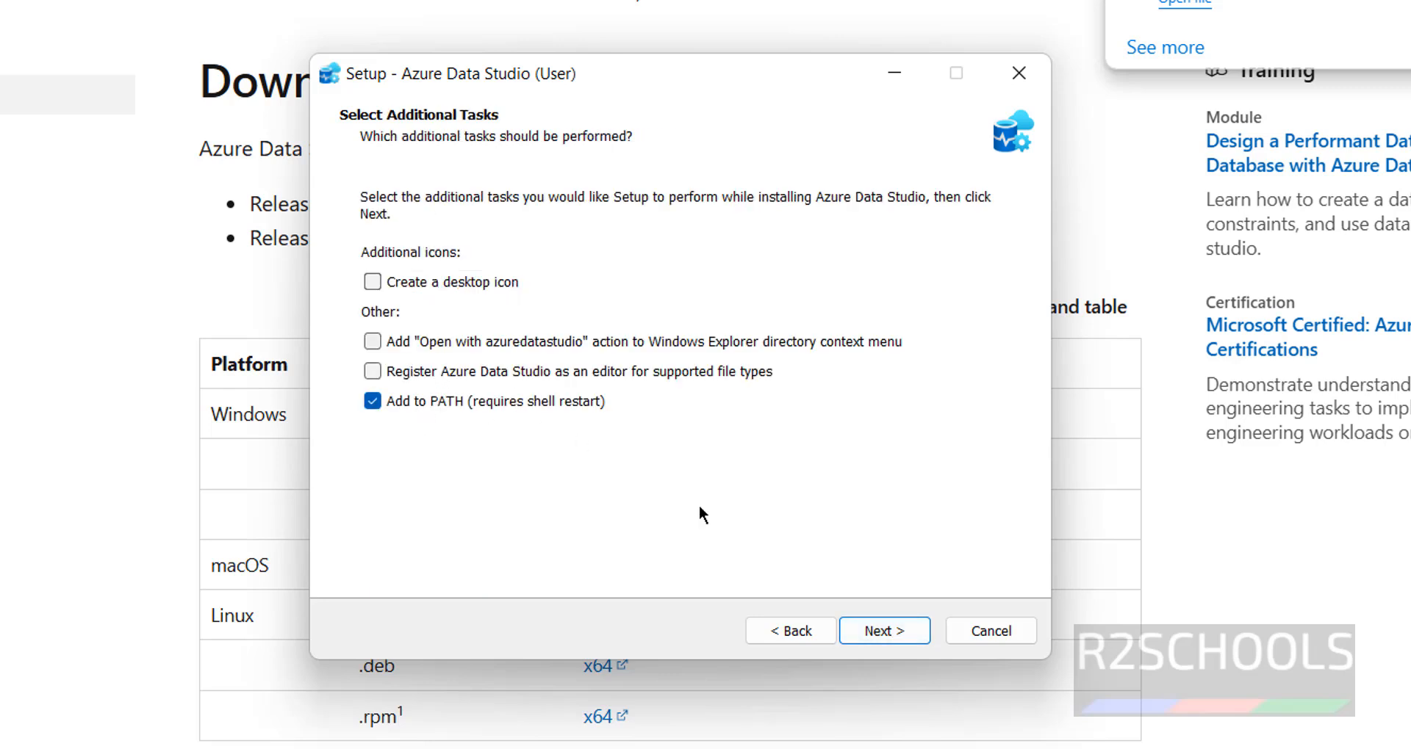
{"action": "left_click", "coordinate": [892, 623]}
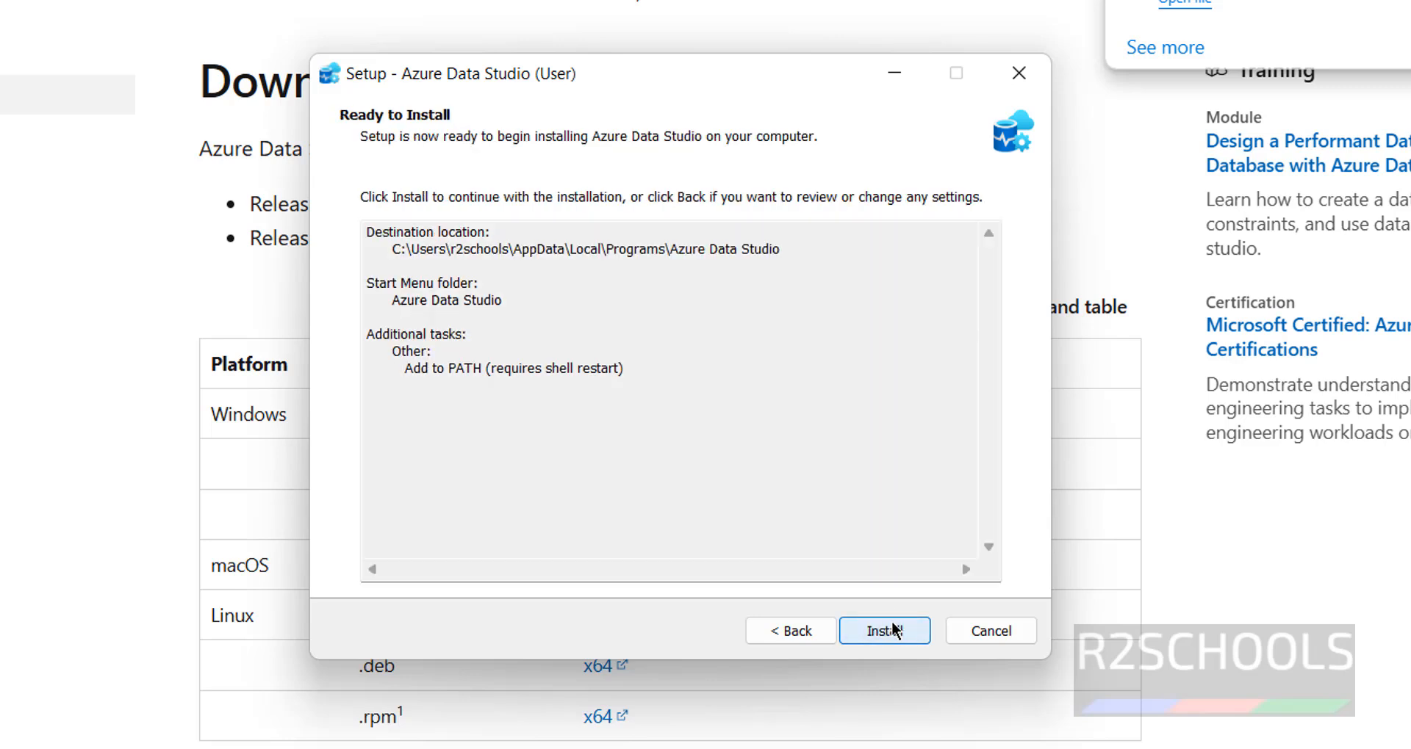
{"action": "left_click", "coordinate": [894, 631]}
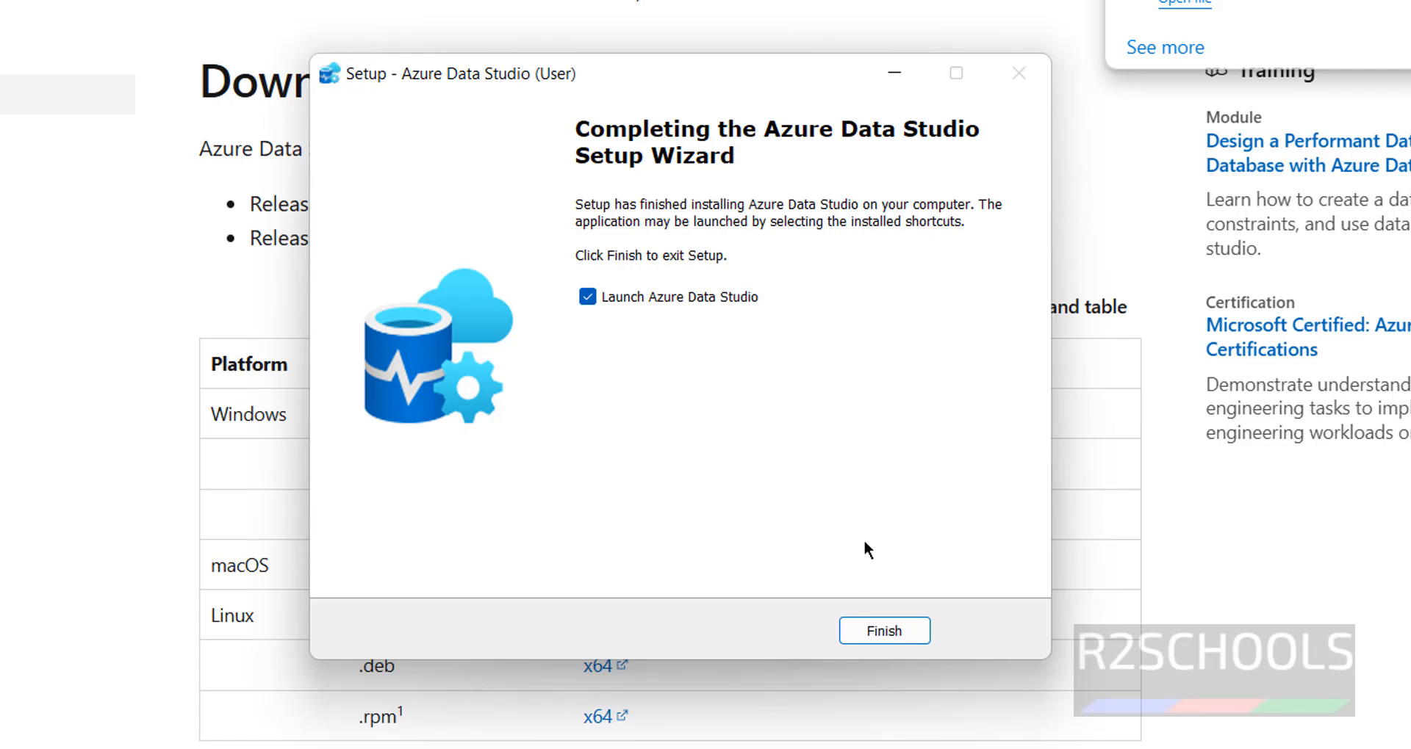
{"action": "left_click", "coordinate": [882, 630]}
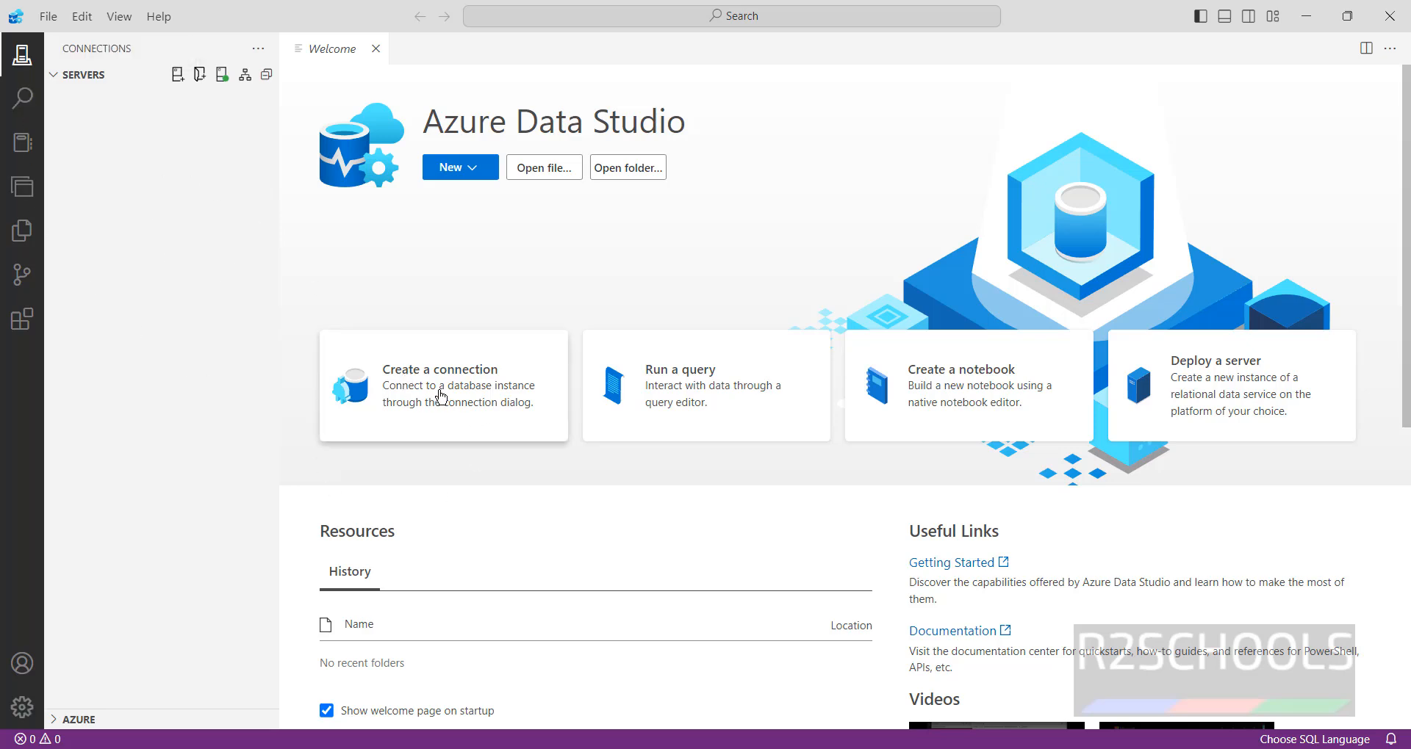
- Start a new connection with Microsoft SQL Server as the connection type
{"action": "left_click", "coordinate": [179, 77]}
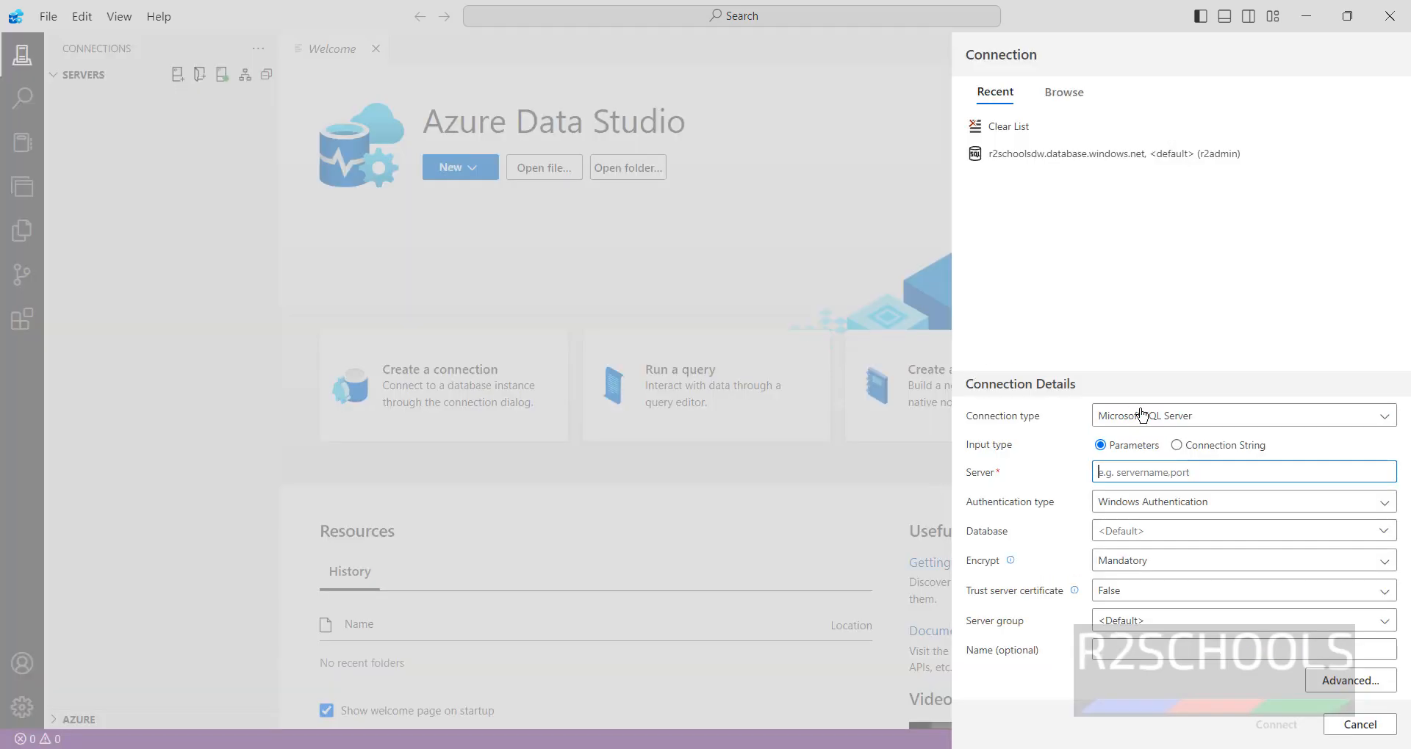
{"action": "left_click", "coordinate": [1205, 416]}
{"action": "left_click", "coordinate": [1205, 416]}
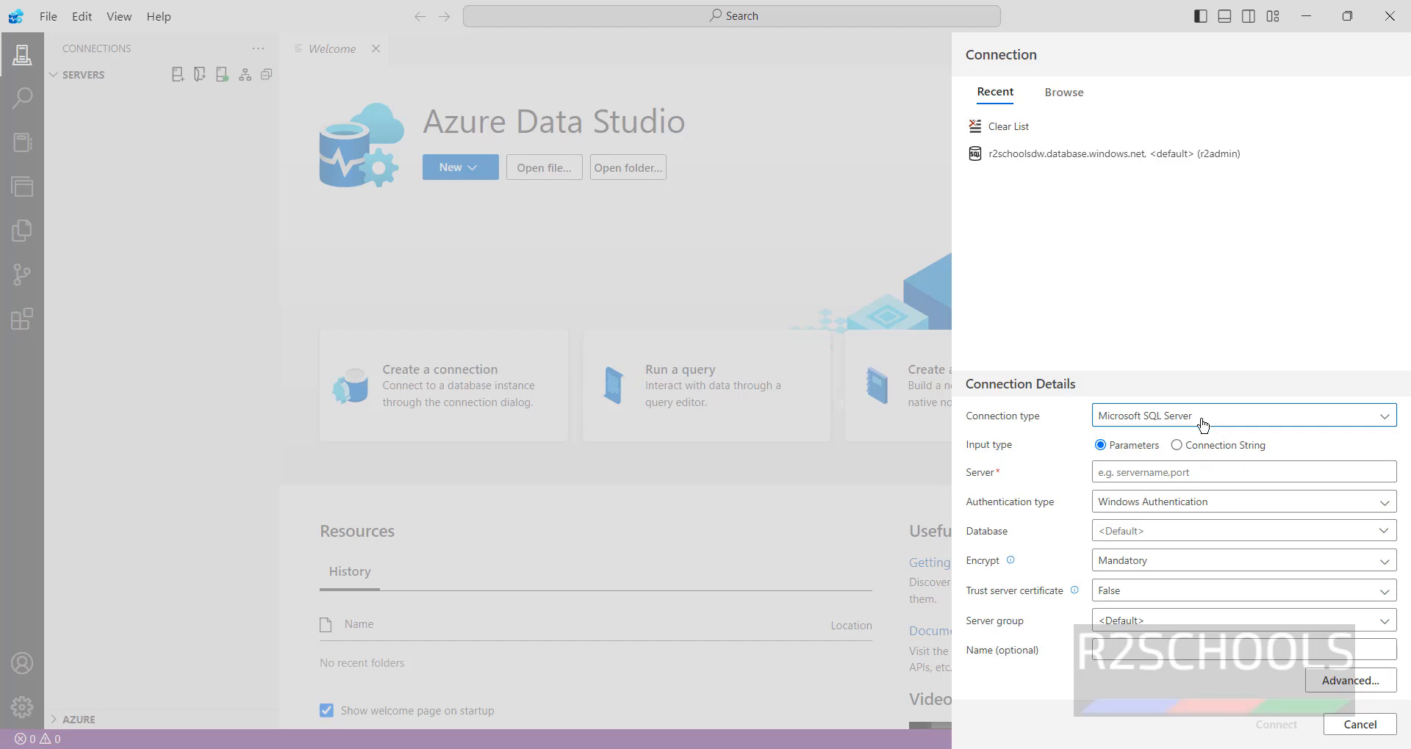
{"action": "left_click", "coordinate": [1211, 479]}
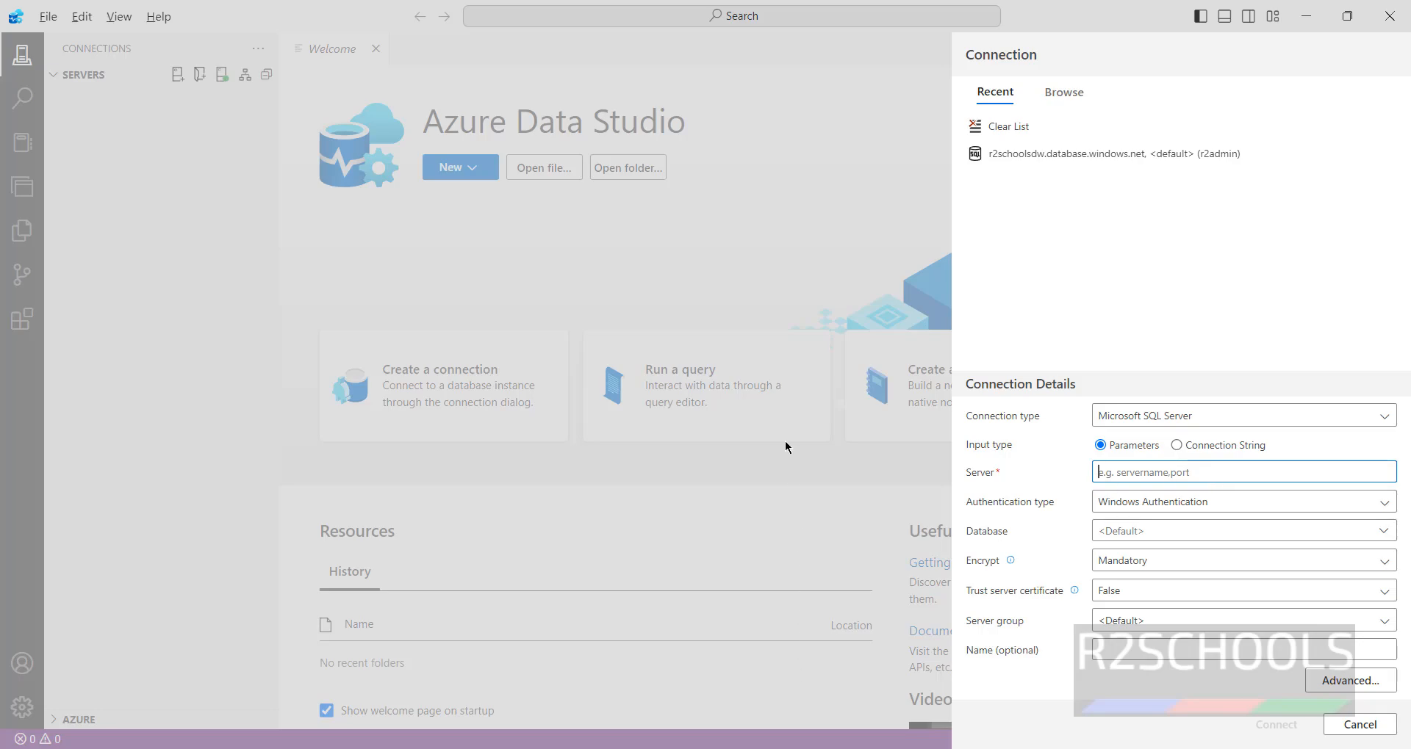
- Copy the r2schools server name from the database Overview in the Azure portal
{"action": "key", "text": "alt+Tab"}
{"action": "left_click", "coordinate": [28, 46]}
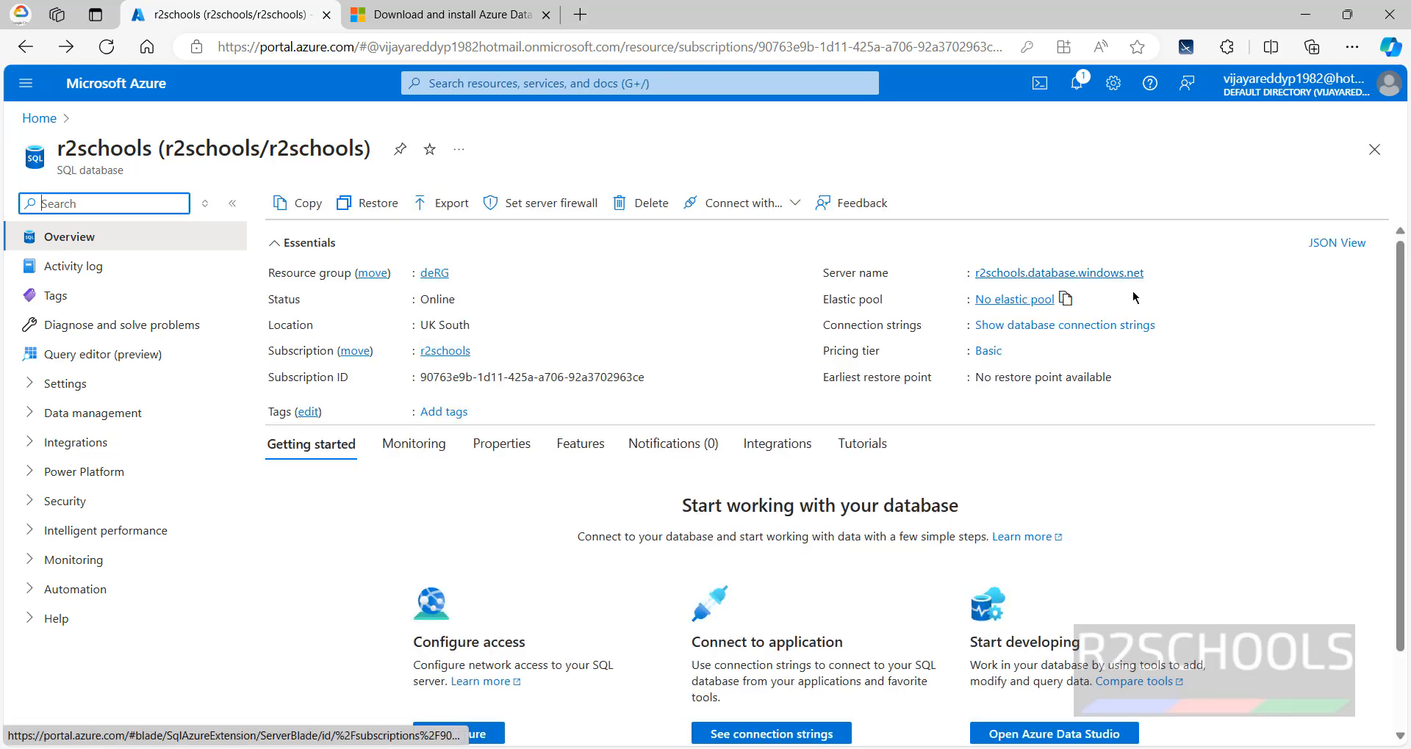
{"action": "left_click", "coordinate": [1155, 273]}
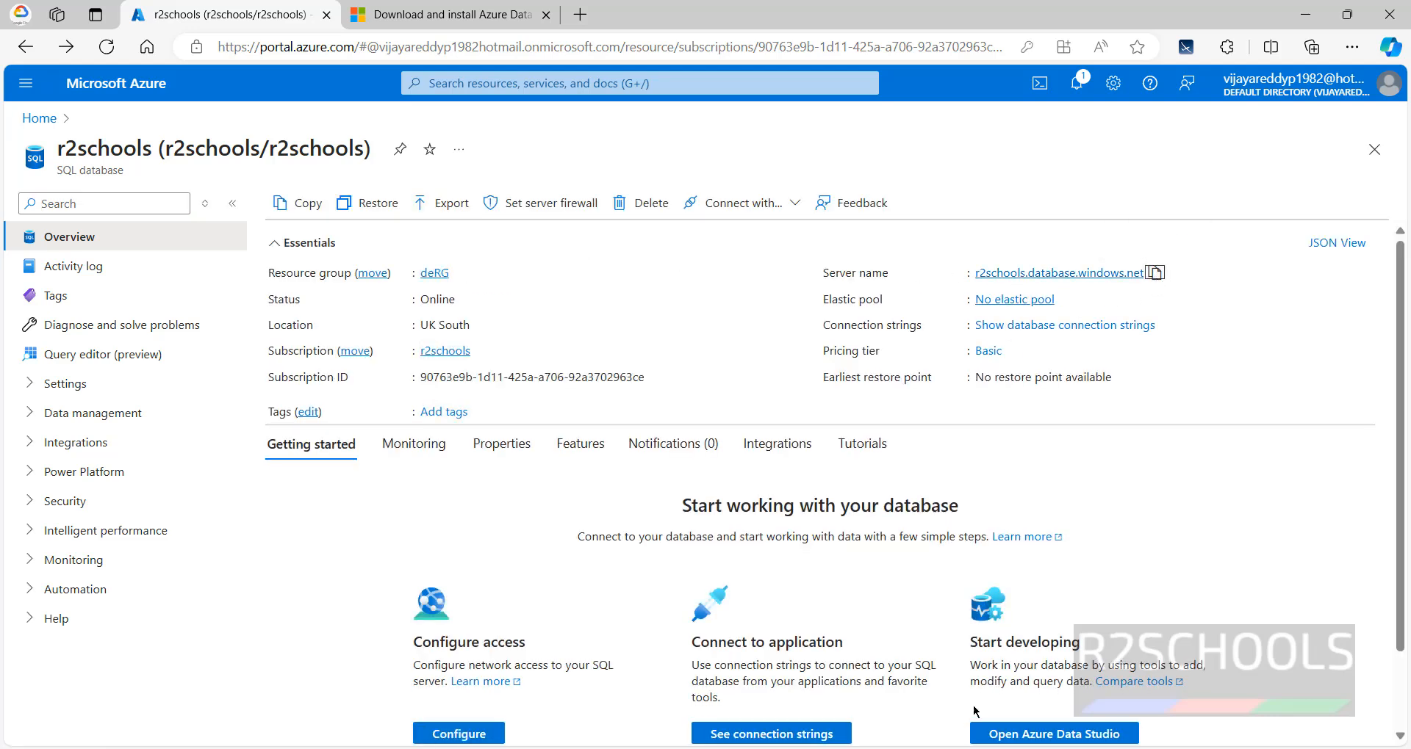
{"action": "left_click", "coordinate": [977, 733]}
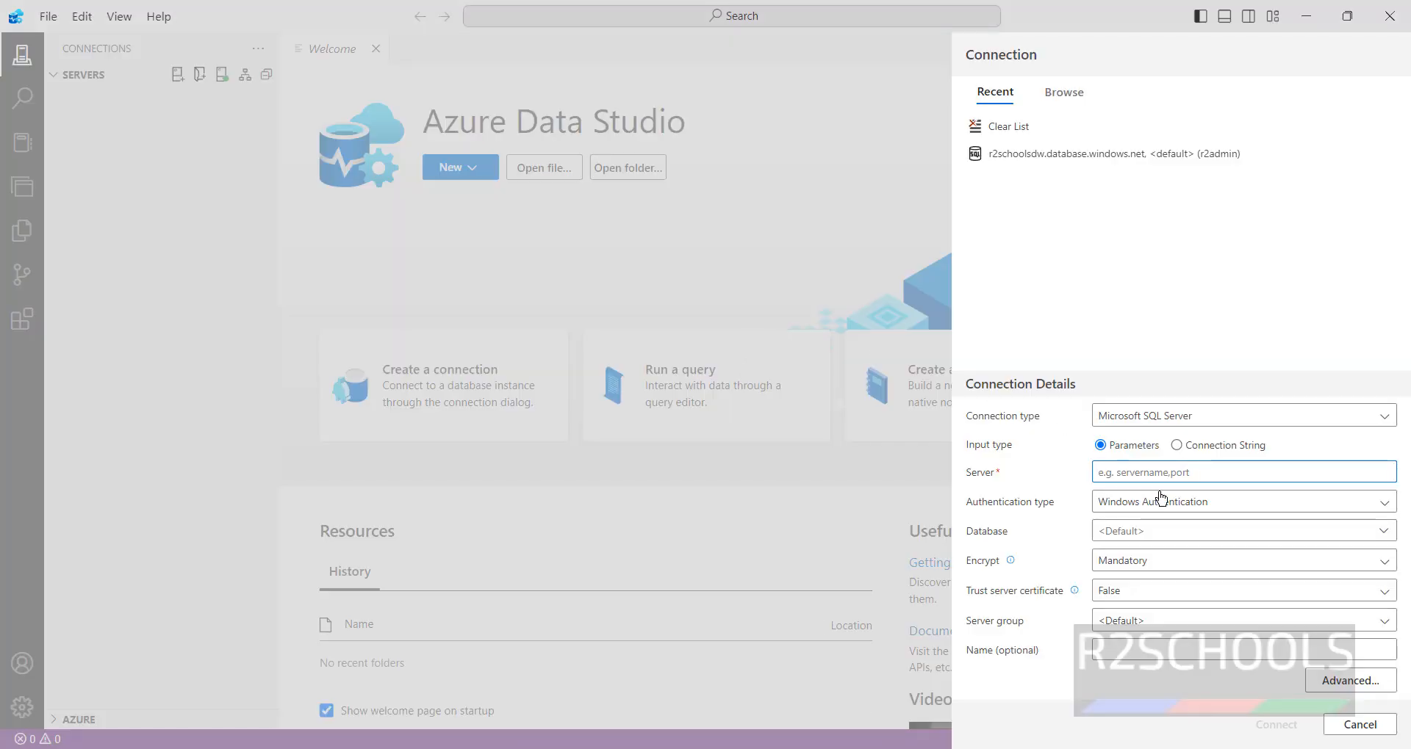
- Connect to r2schools.database.windows.net via SQL Login with the admin login and password, database r2schools
{"action": "type", "text": "r2schools.database.windows.net"}
{"action": "left_click", "coordinate": [1143, 506]}
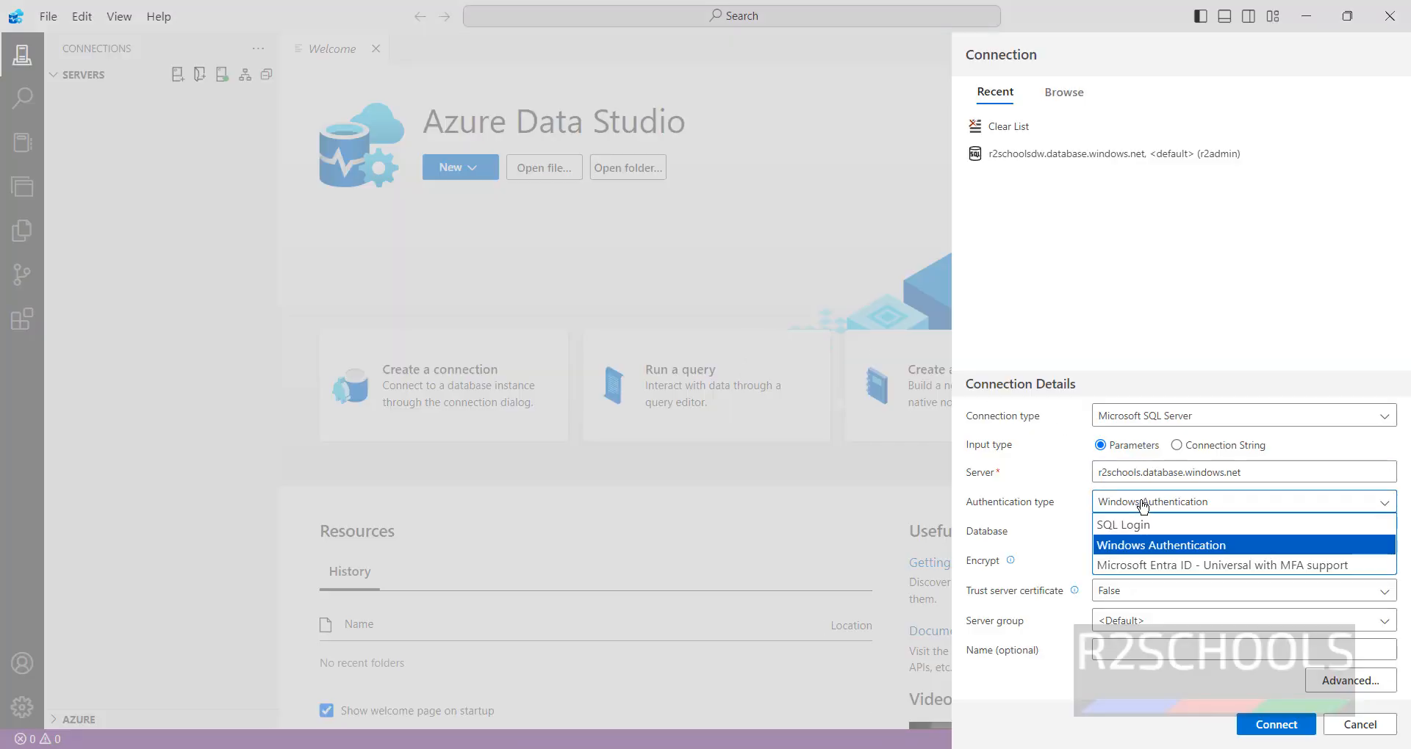
{"action": "left_click", "coordinate": [1136, 527]}
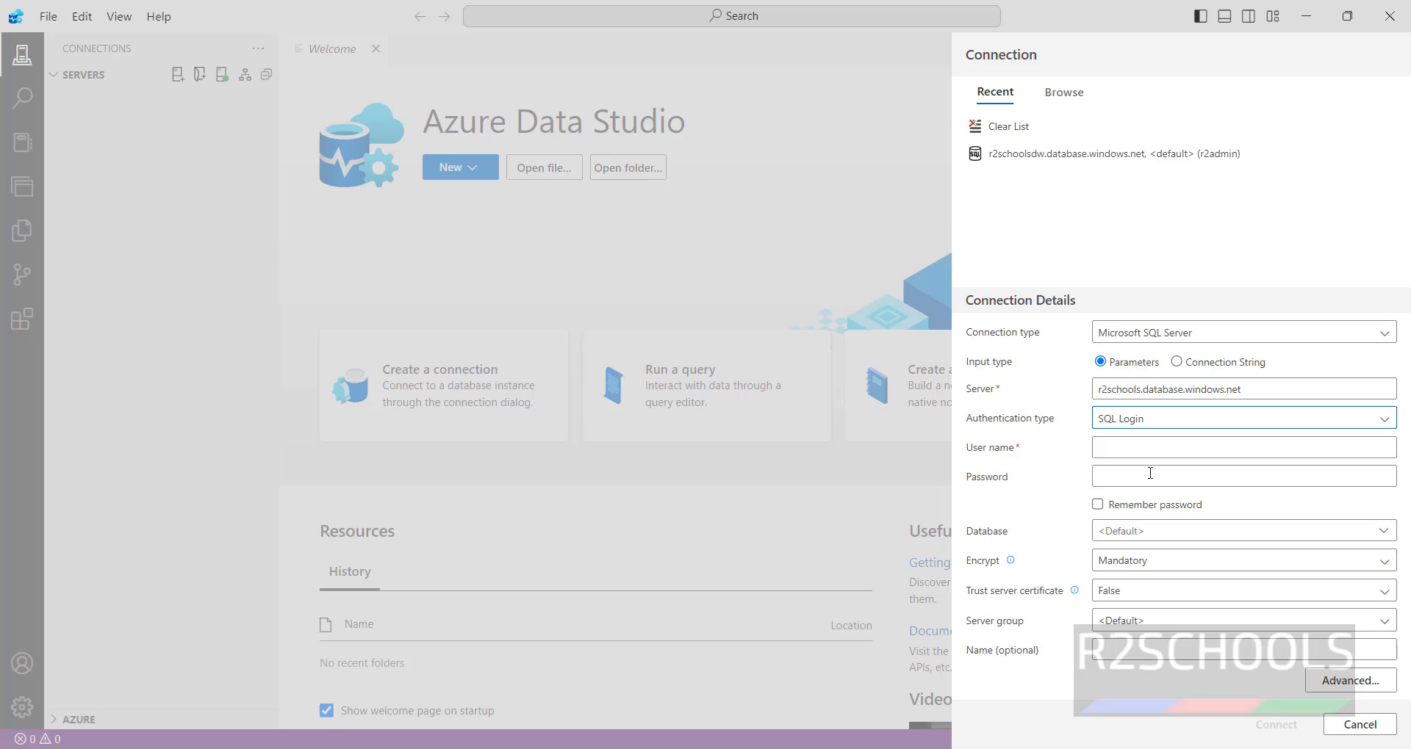
{"action": "left_click", "coordinate": [1151, 451]}
{"action": "type", "text": "de"}
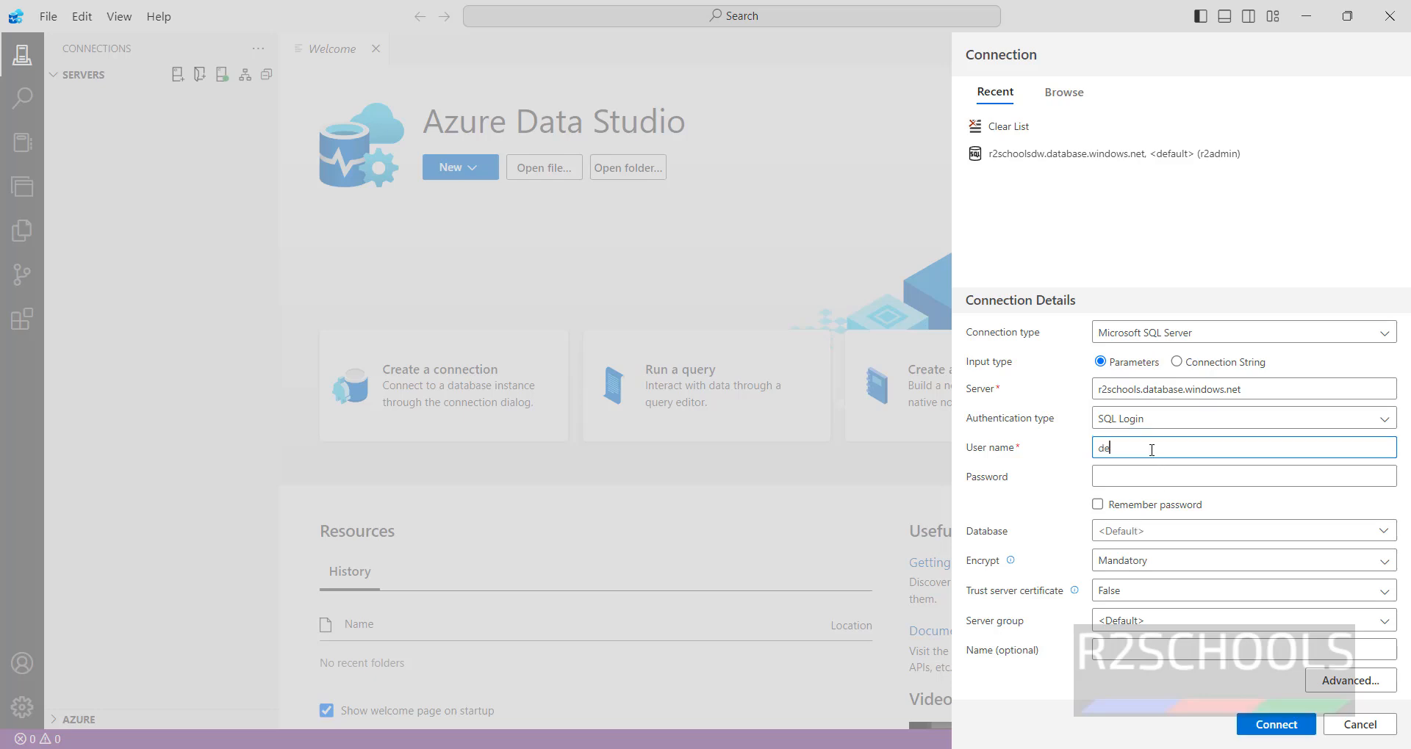
{"action": "type", "text": "moadmin"}
{"action": "left_click", "coordinate": [1114, 479]}
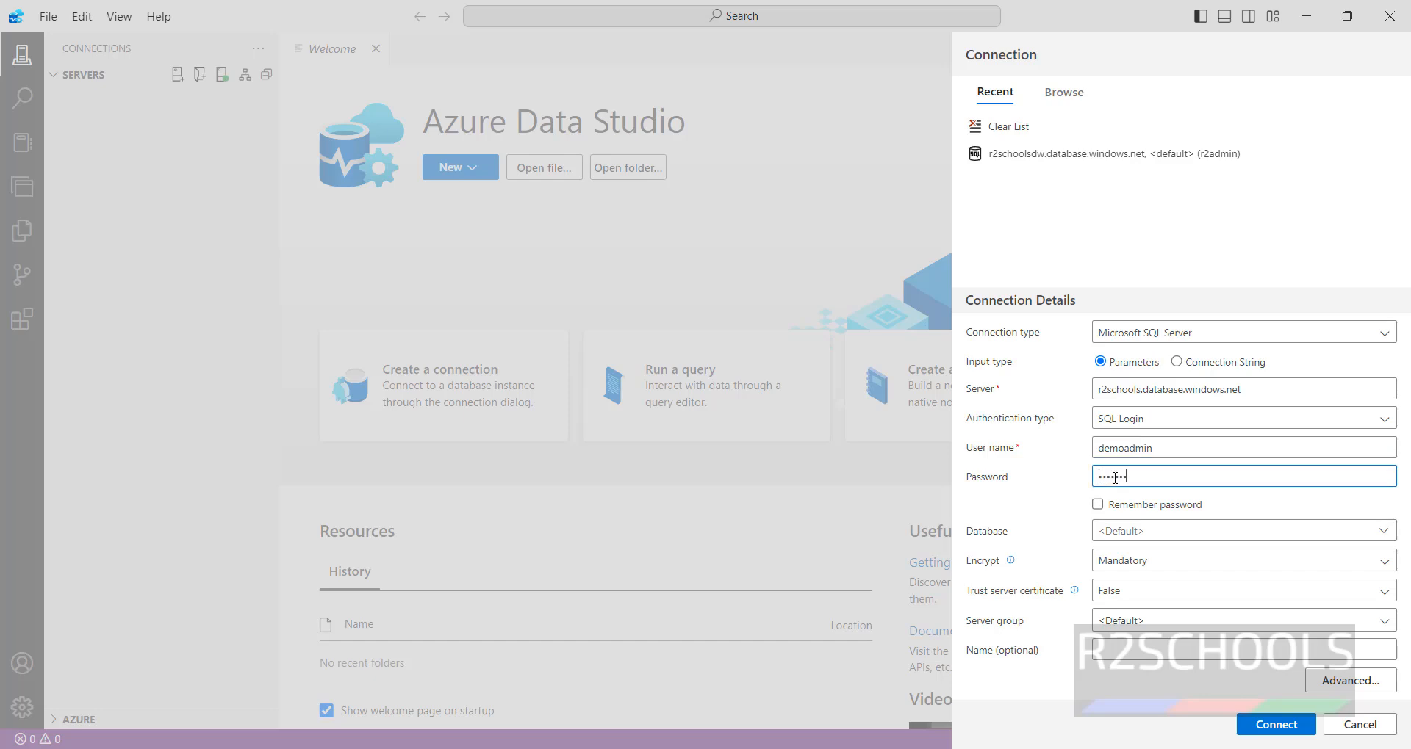
{"action": "left_click", "coordinate": [1213, 536]}
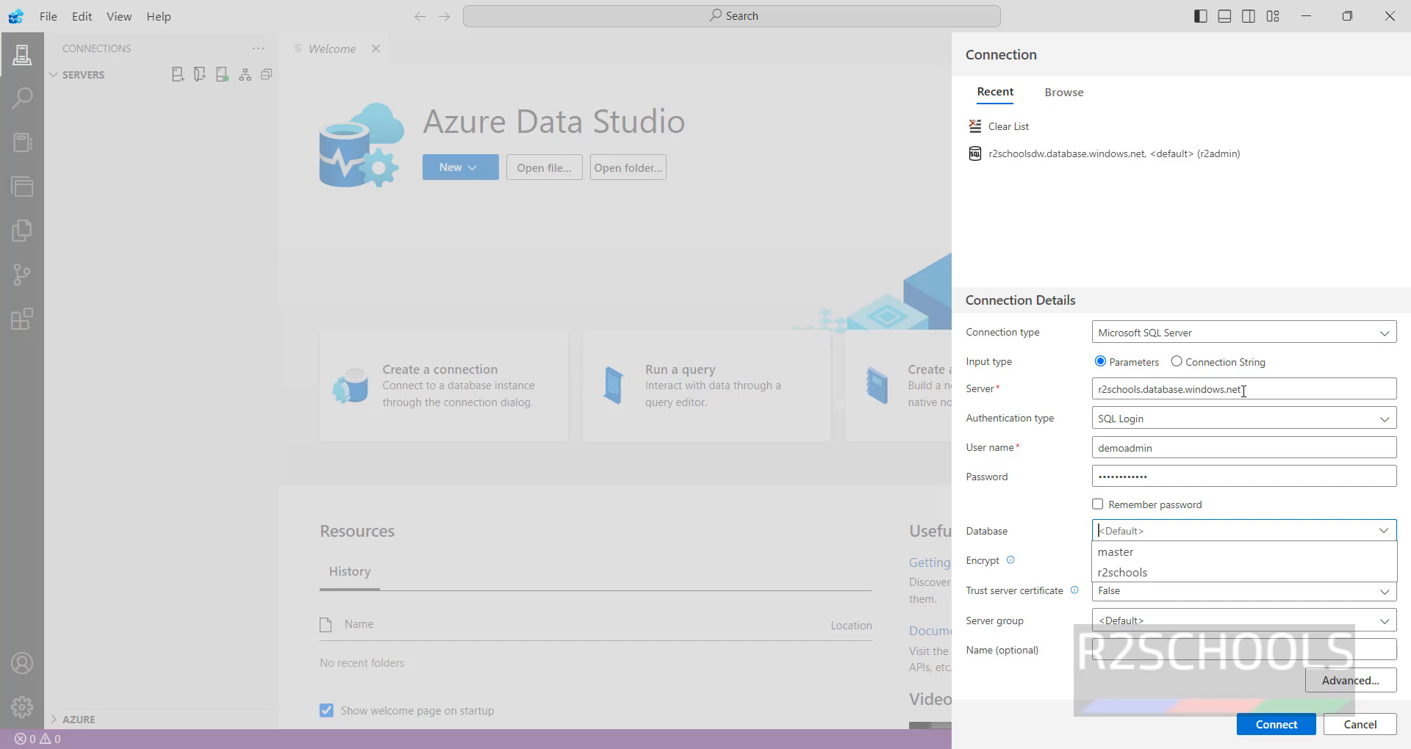
{"action": "left_click", "coordinate": [1140, 579]}
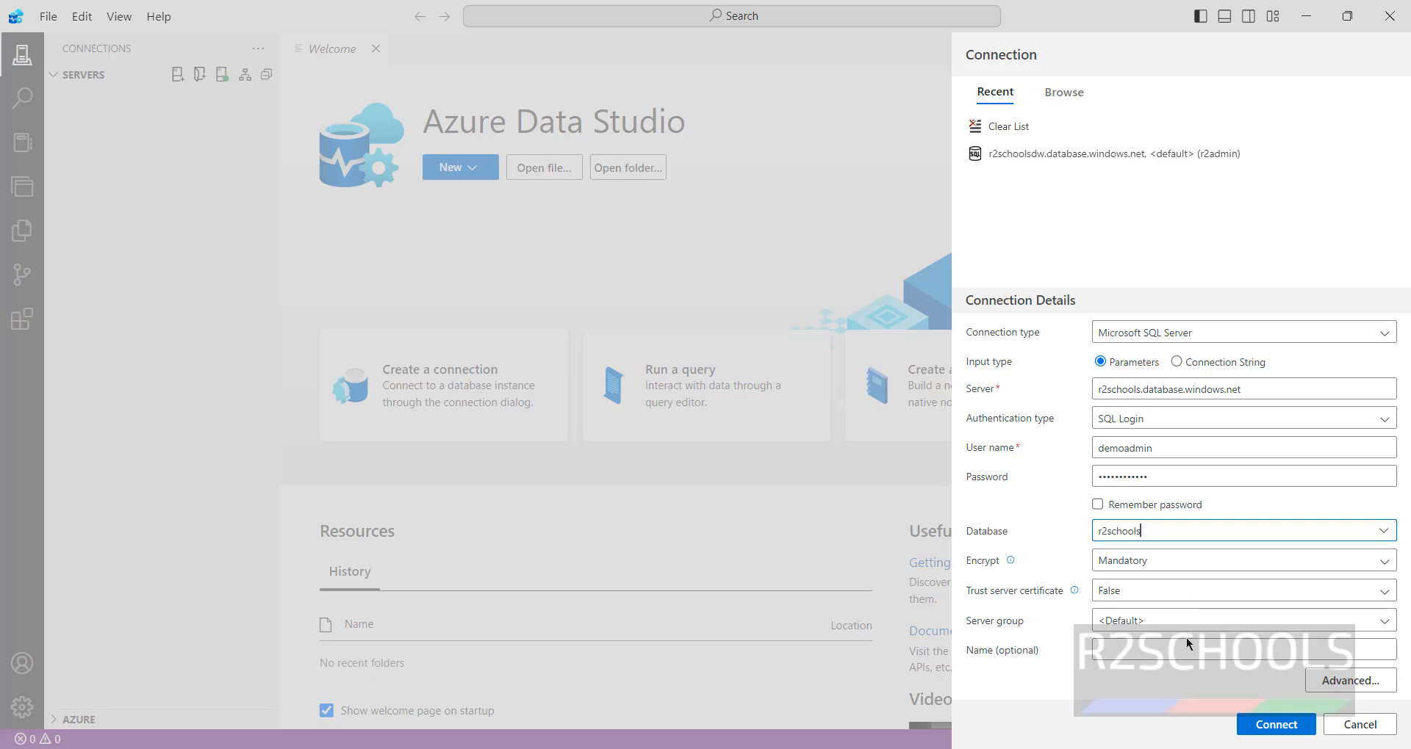
{"action": "left_click", "coordinate": [1264, 724]}
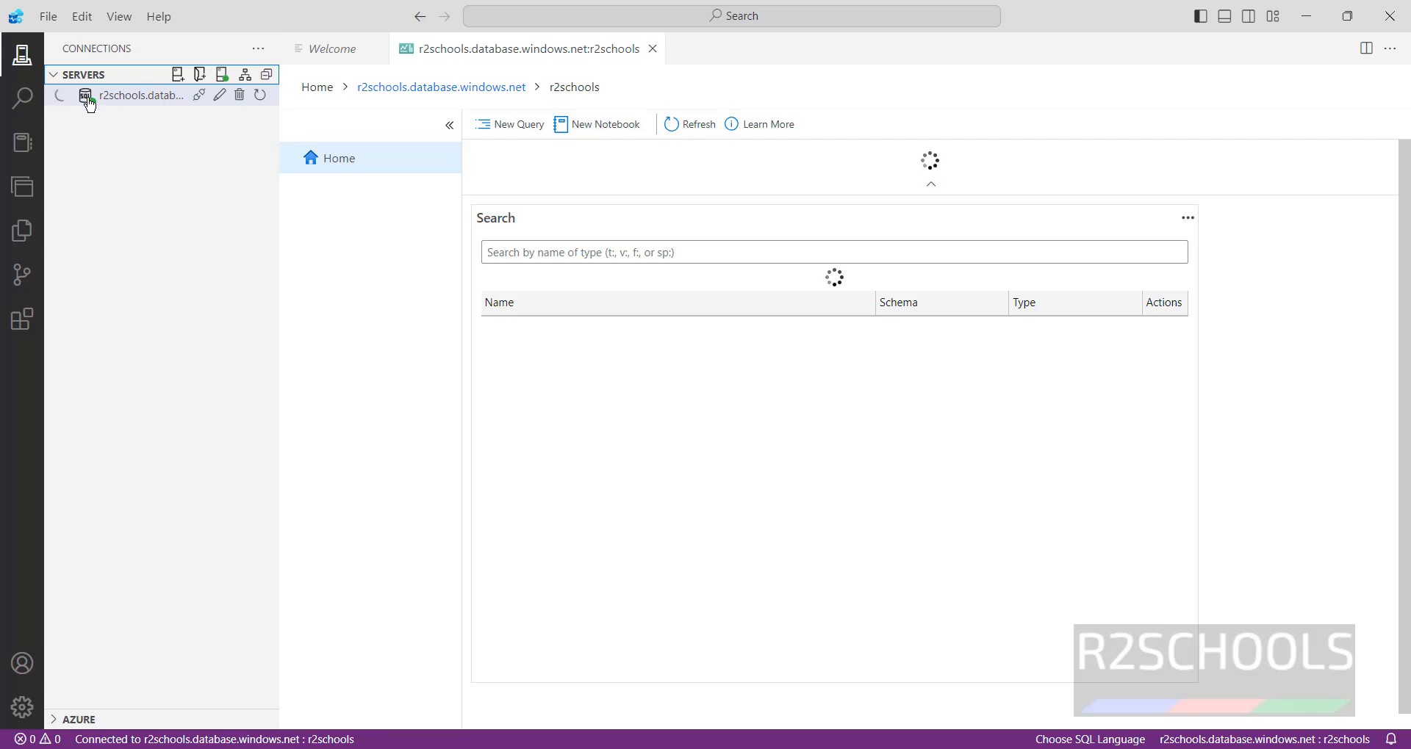
- Expand the server's object tree to its tables and open a new query editor
{"action": "left_click", "coordinate": [205, 118]}
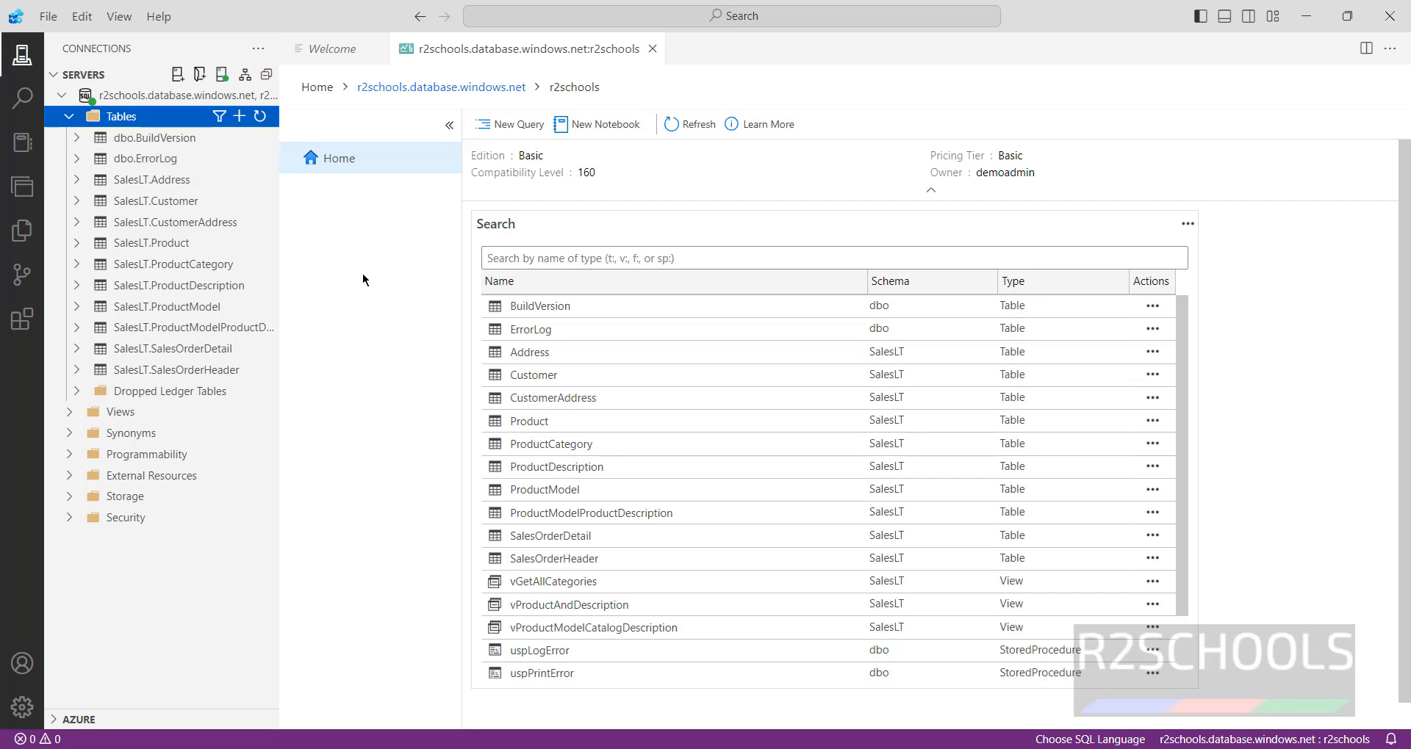
{"action": "left_click", "coordinate": [113, 98]}
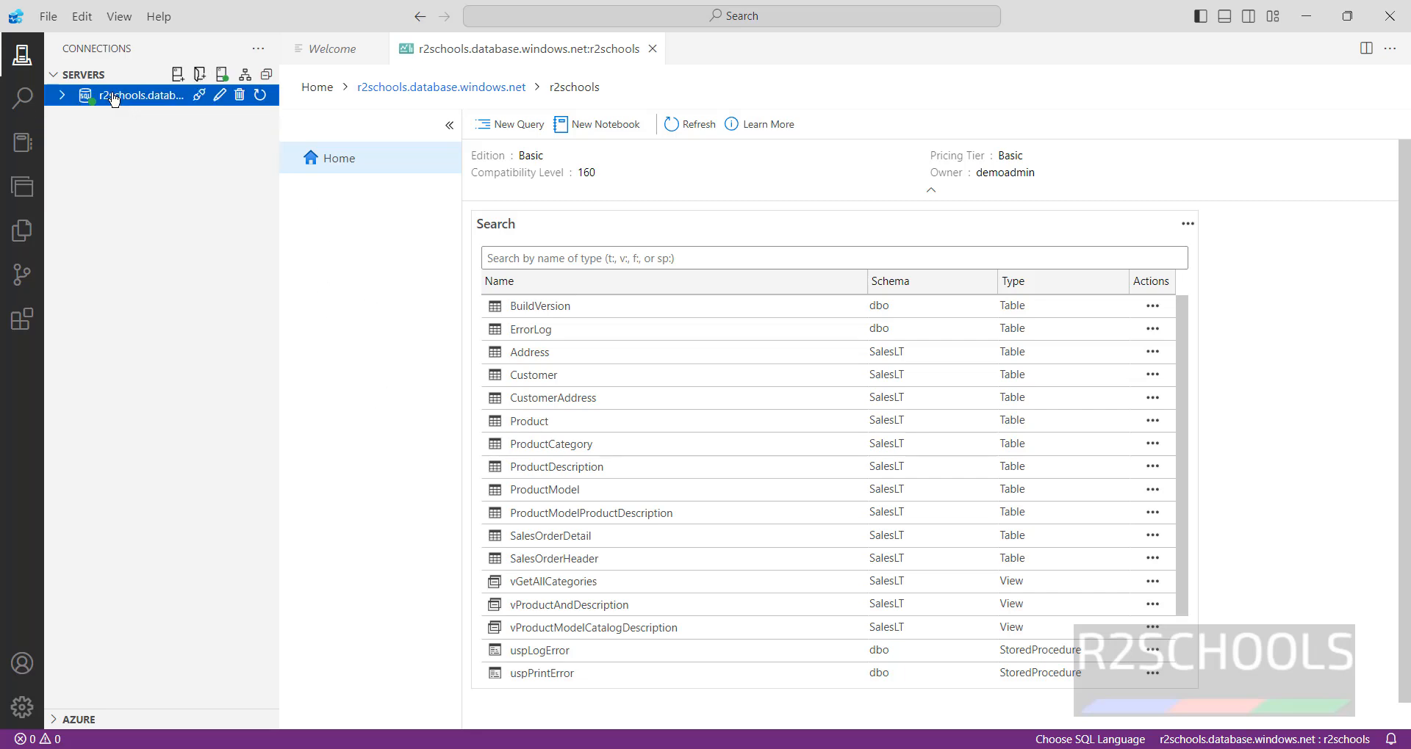
{"action": "left_click", "coordinate": [114, 98]}
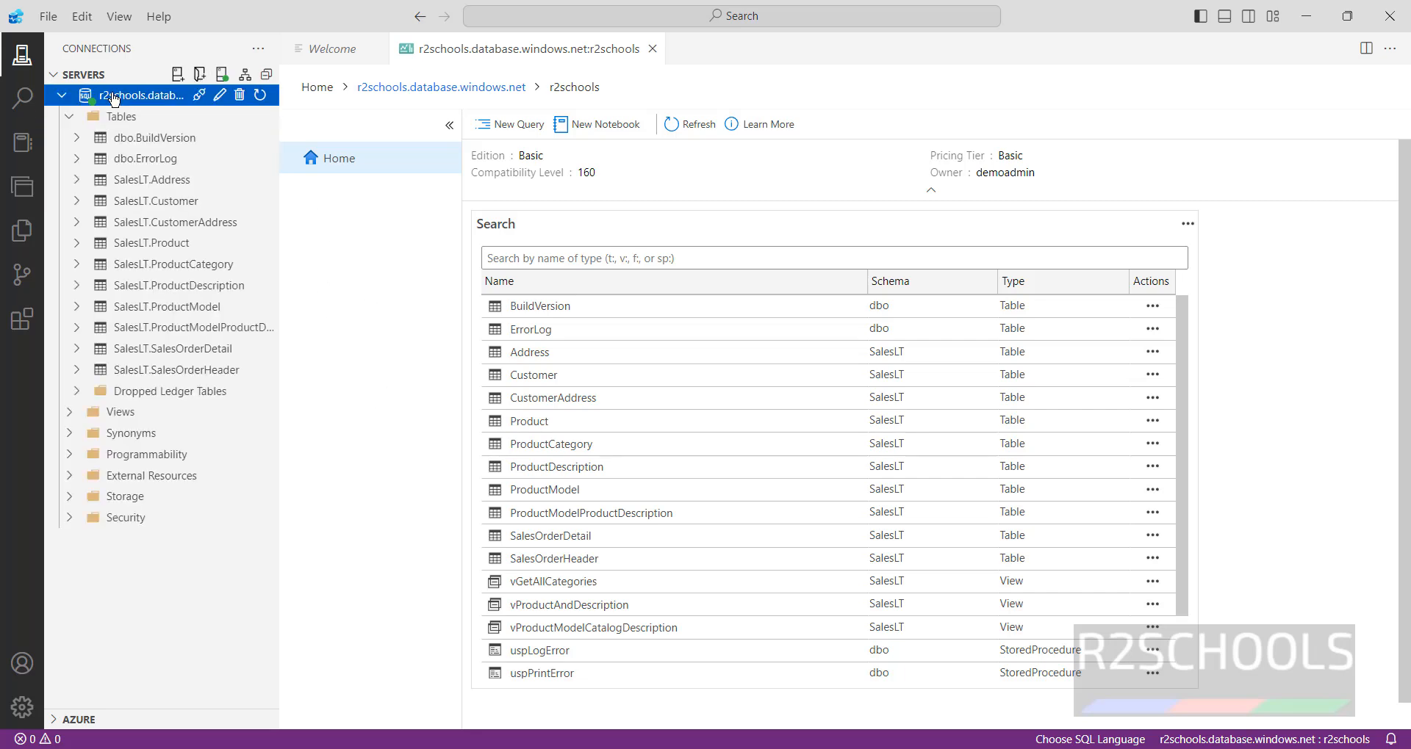
{"action": "left_click", "coordinate": [519, 125]}
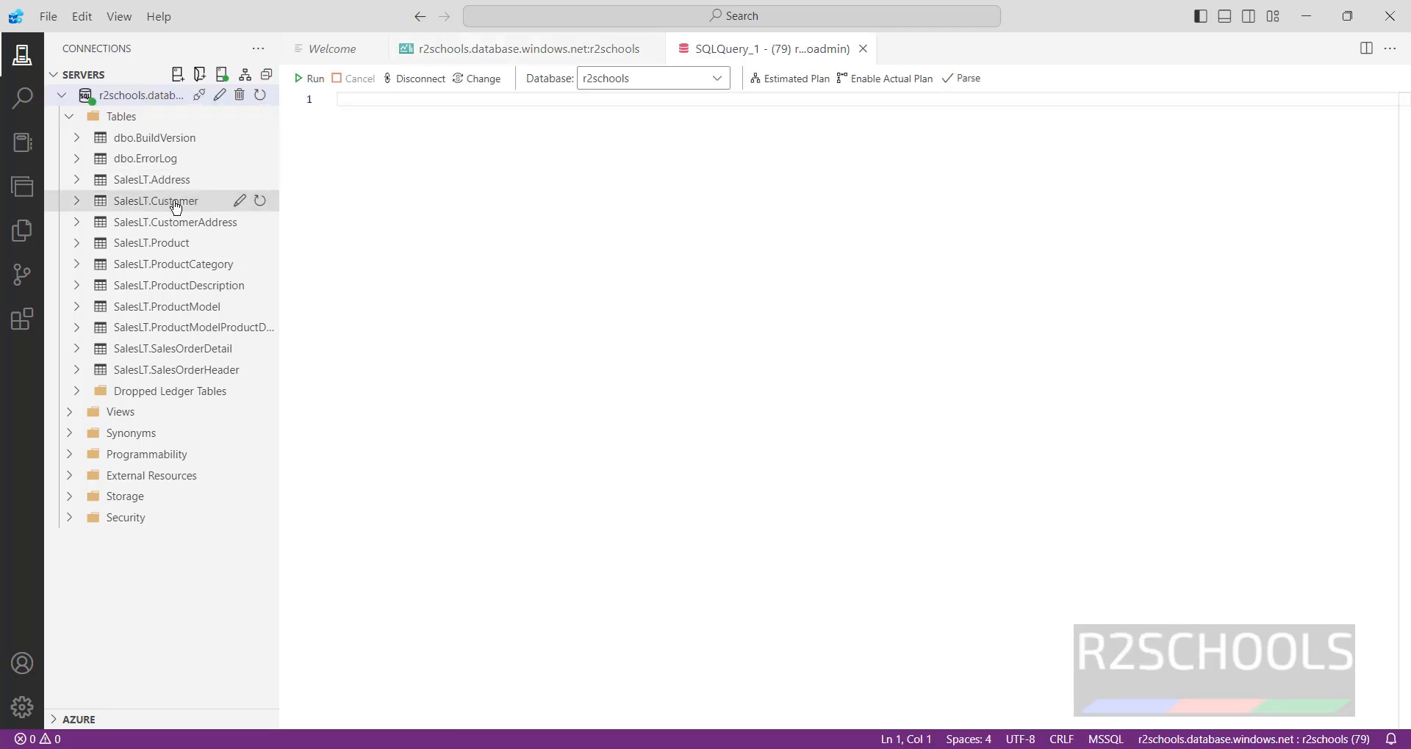
- Run select * from [SalesLT].[Customer], returning 847 rows
{"action": "type", "text": "select * f"}
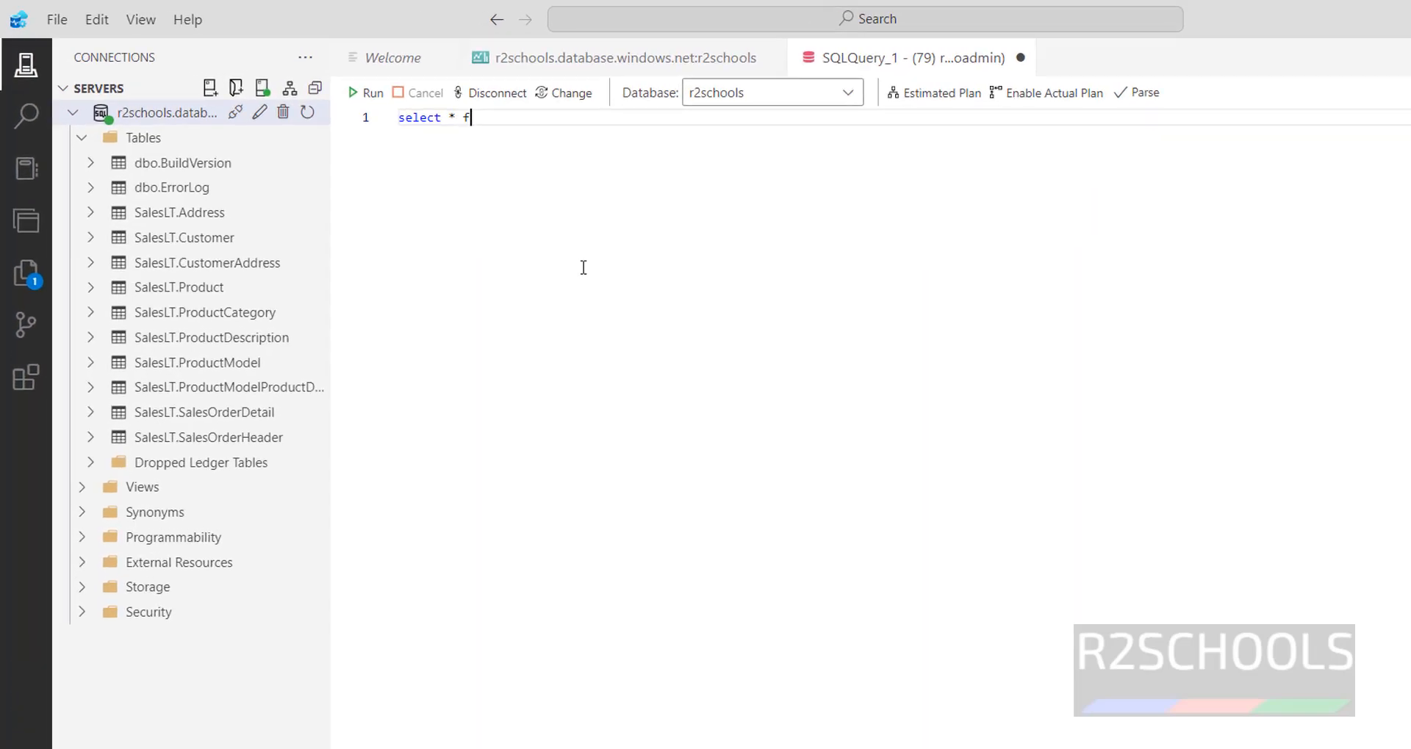
{"action": "type", "text": "rom cu"}
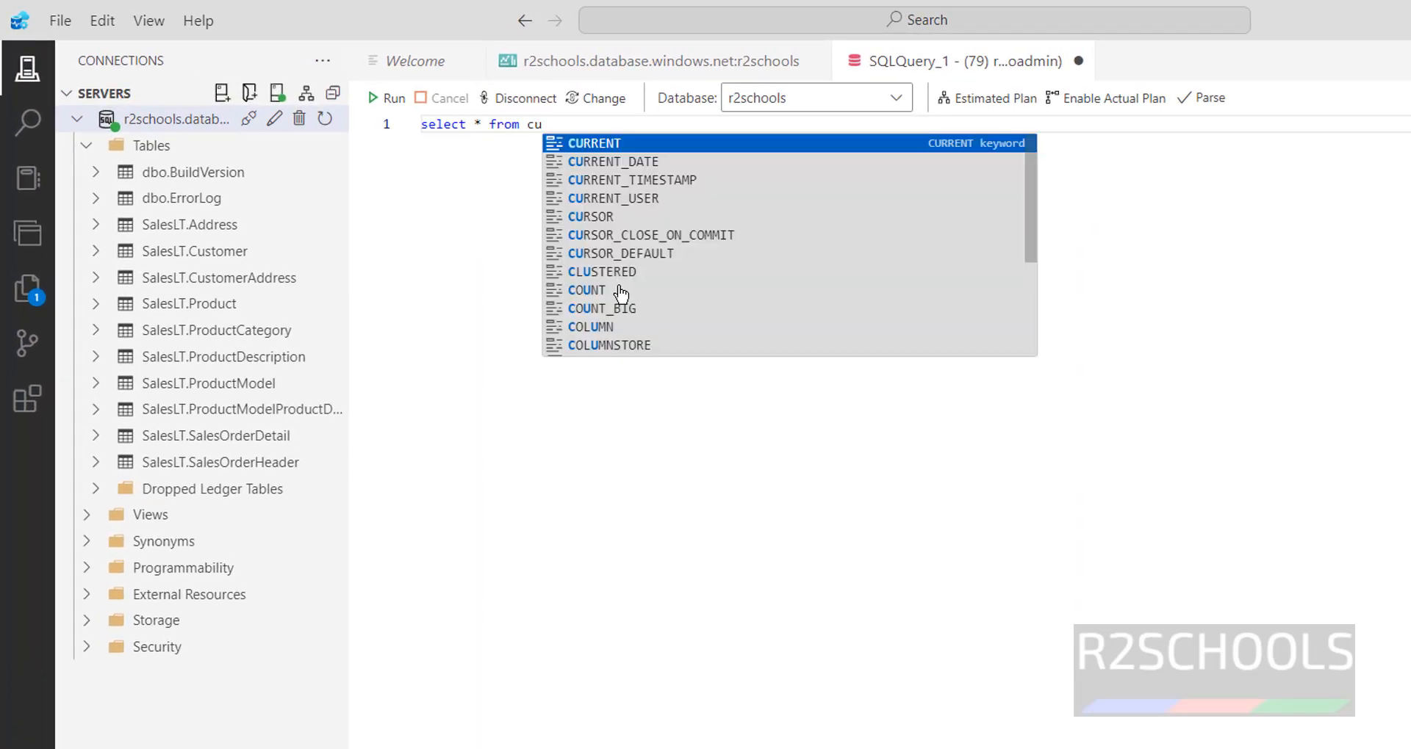
{"action": "key", "text": "BackSpace"}
{"action": "key", "text": "BackSpace"}
{"action": "type", "text": "Sales."}
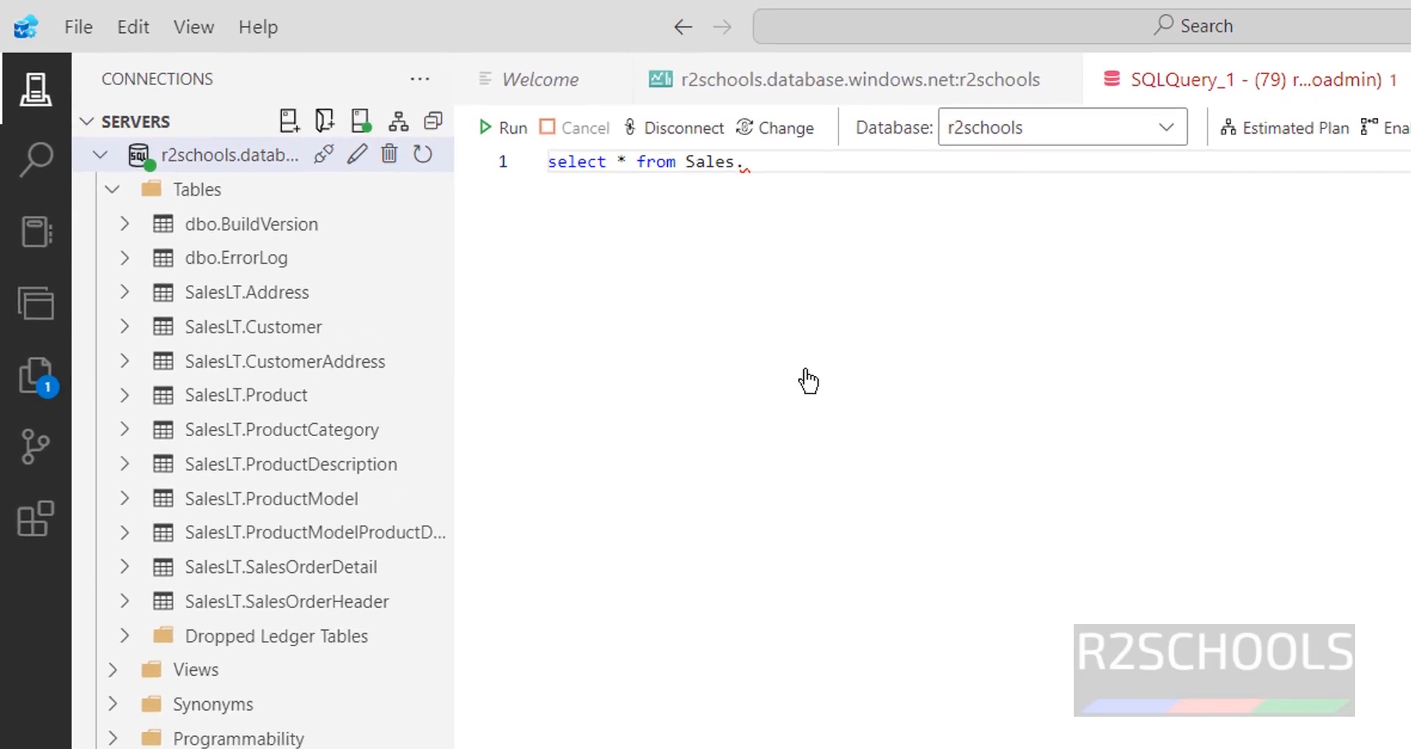
{"action": "key", "text": "BackSpace"}
{"action": "key", "text": "BackSpace"}
{"action": "key", "text": "BackSpace"}
{"action": "key", "text": "BackSpace"}
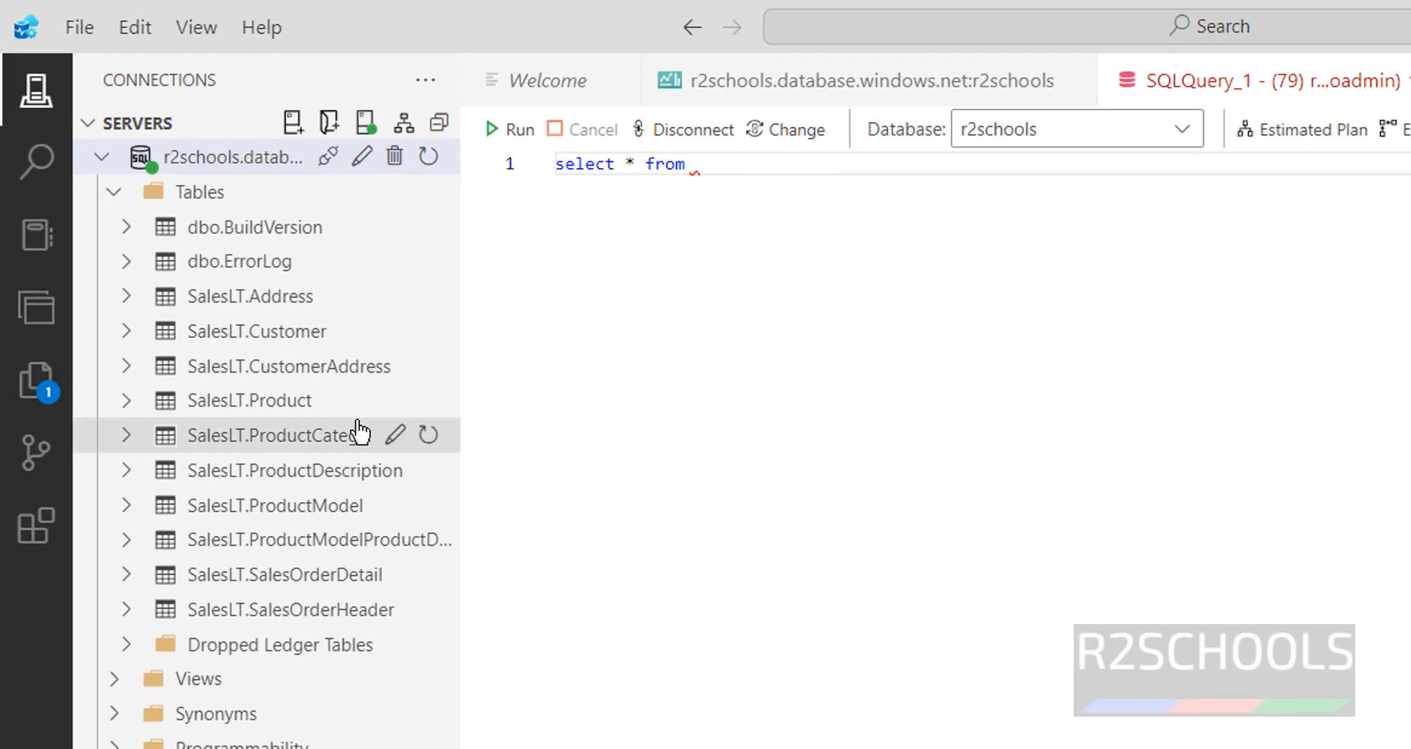
{"action": "left_click_drag", "start_coordinate": [269, 330], "coordinate": [822, 185]}
{"action": "left_click", "coordinate": [514, 131]}
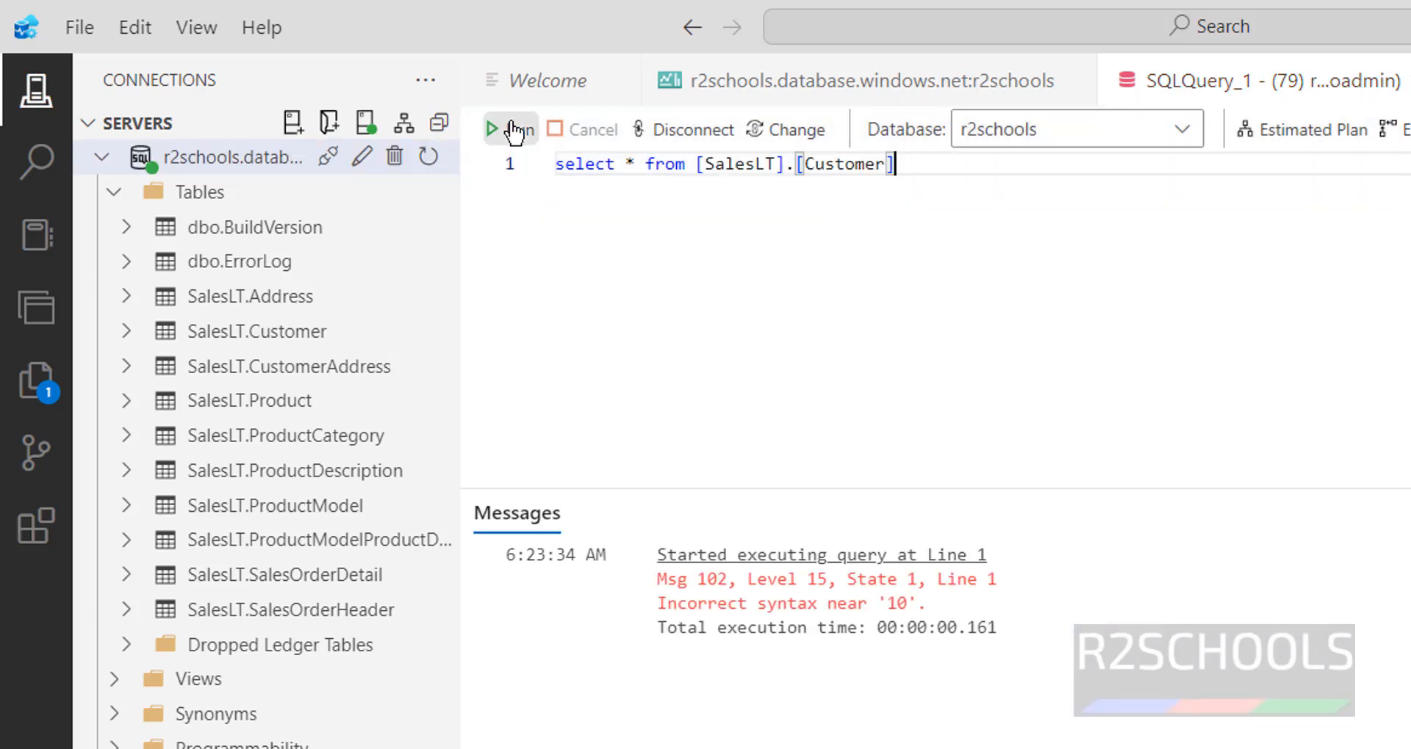
{"action": "left_click", "coordinate": [515, 131]}
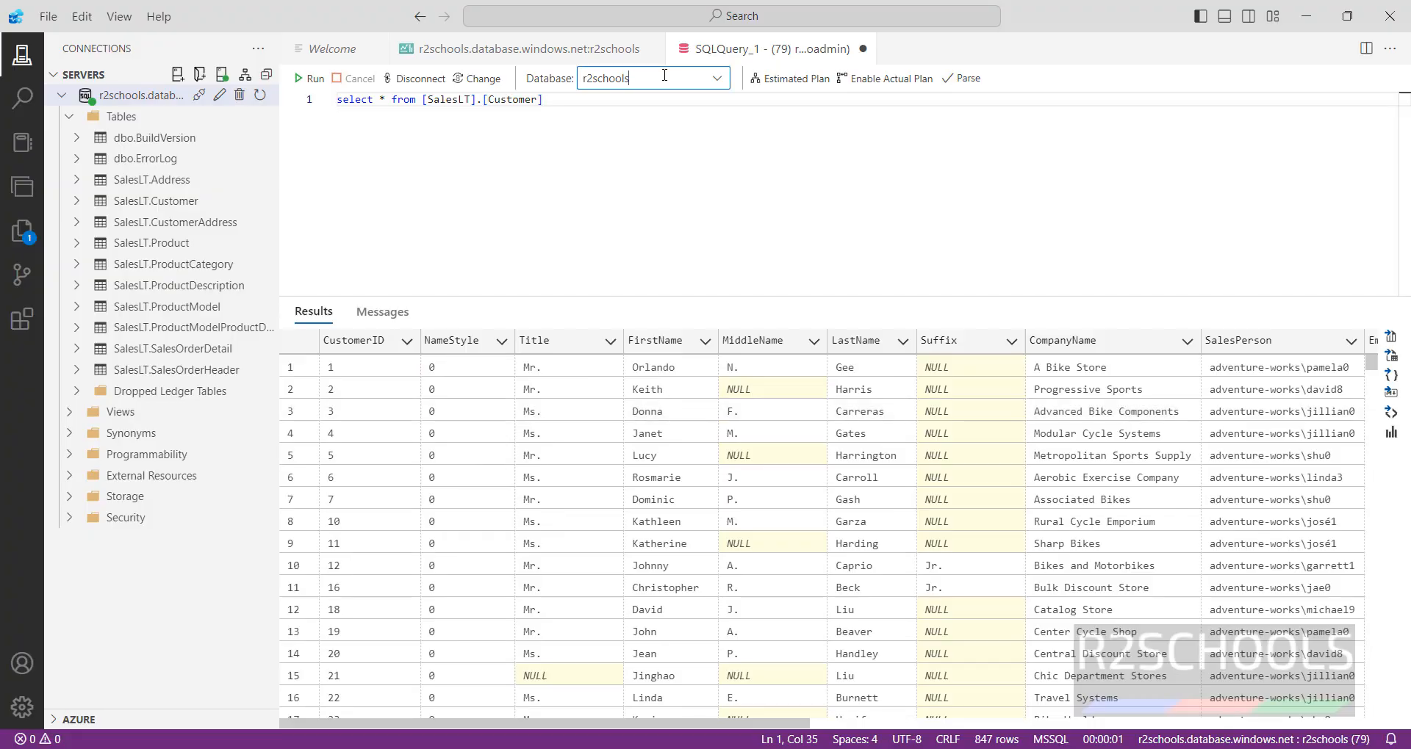
- Keep r2schools as the query's database and add a new line below the select
{"action": "left_click", "coordinate": [650, 78]}
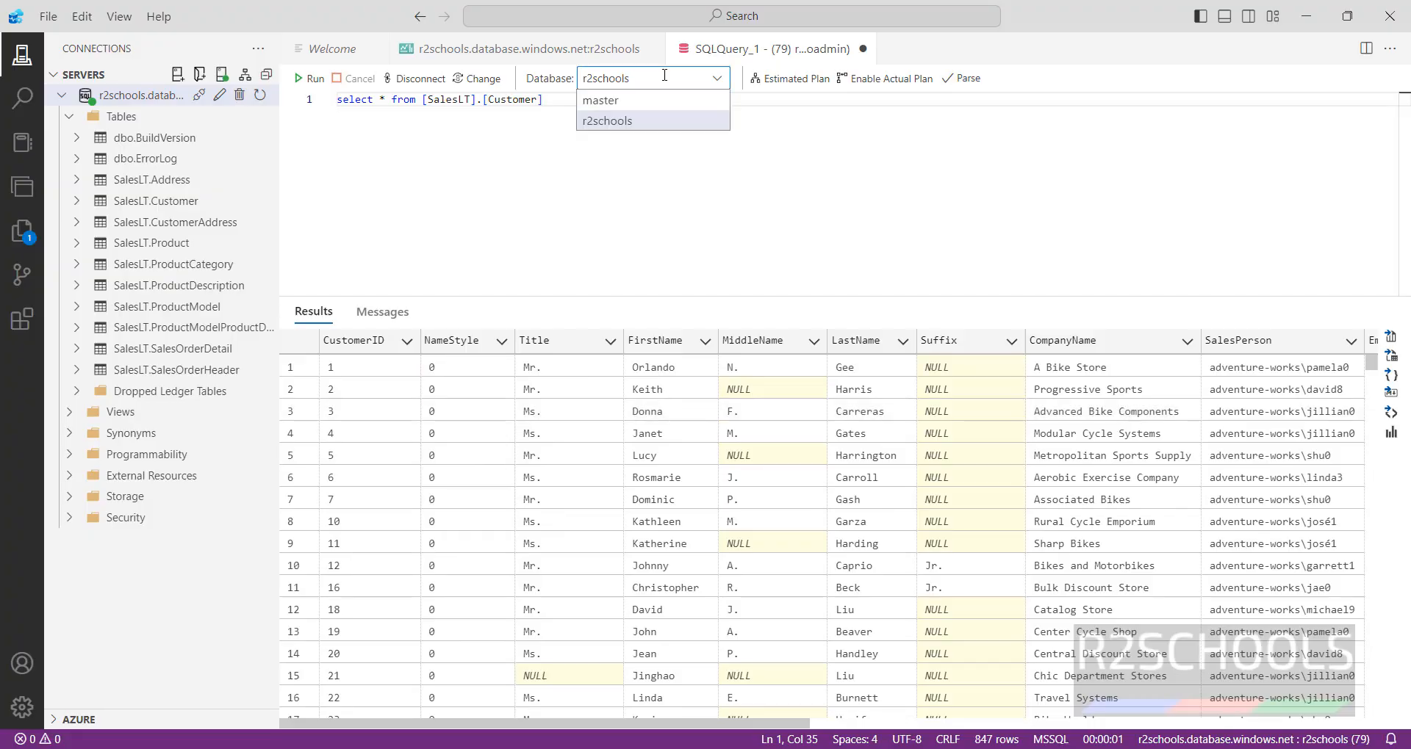
{"action": "left_click", "coordinate": [651, 119]}
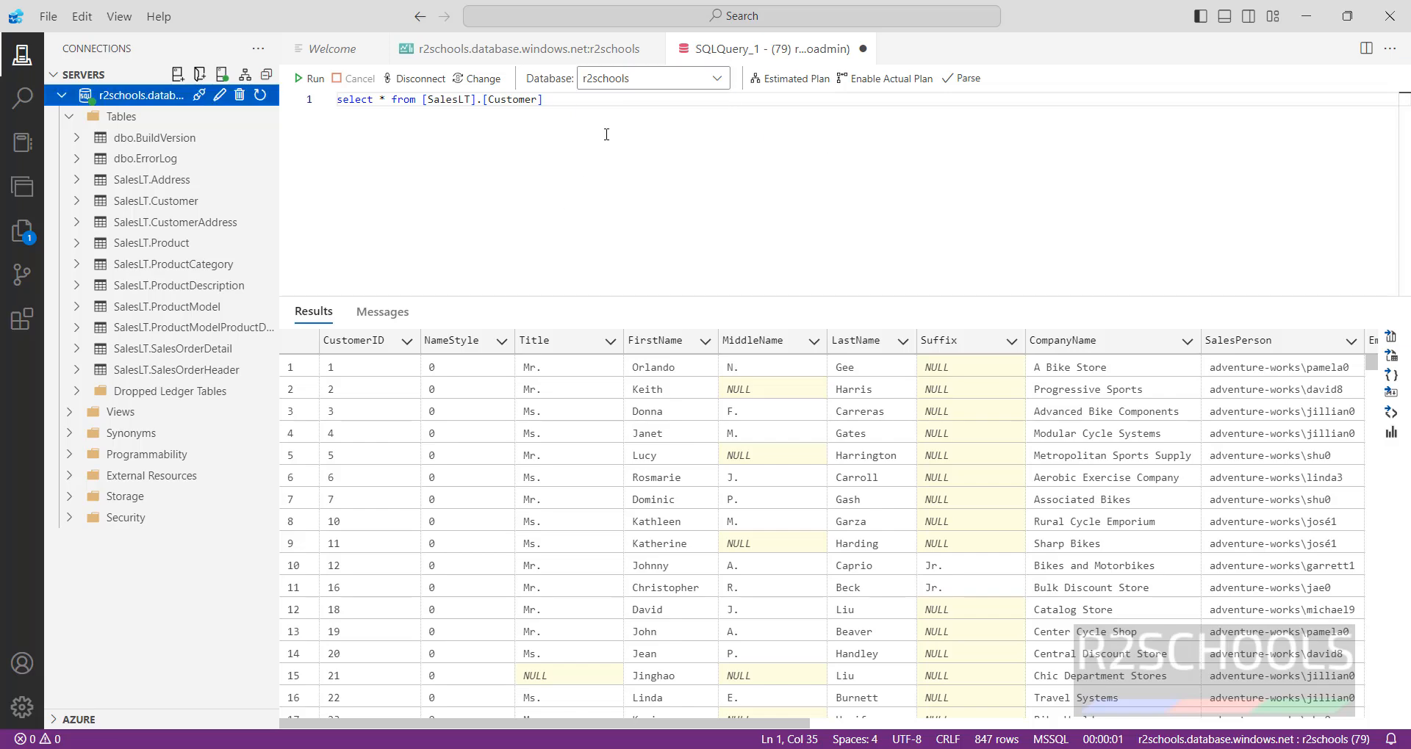
{"action": "left_click", "coordinate": [615, 110]}
{"action": "key", "text": "Return"}
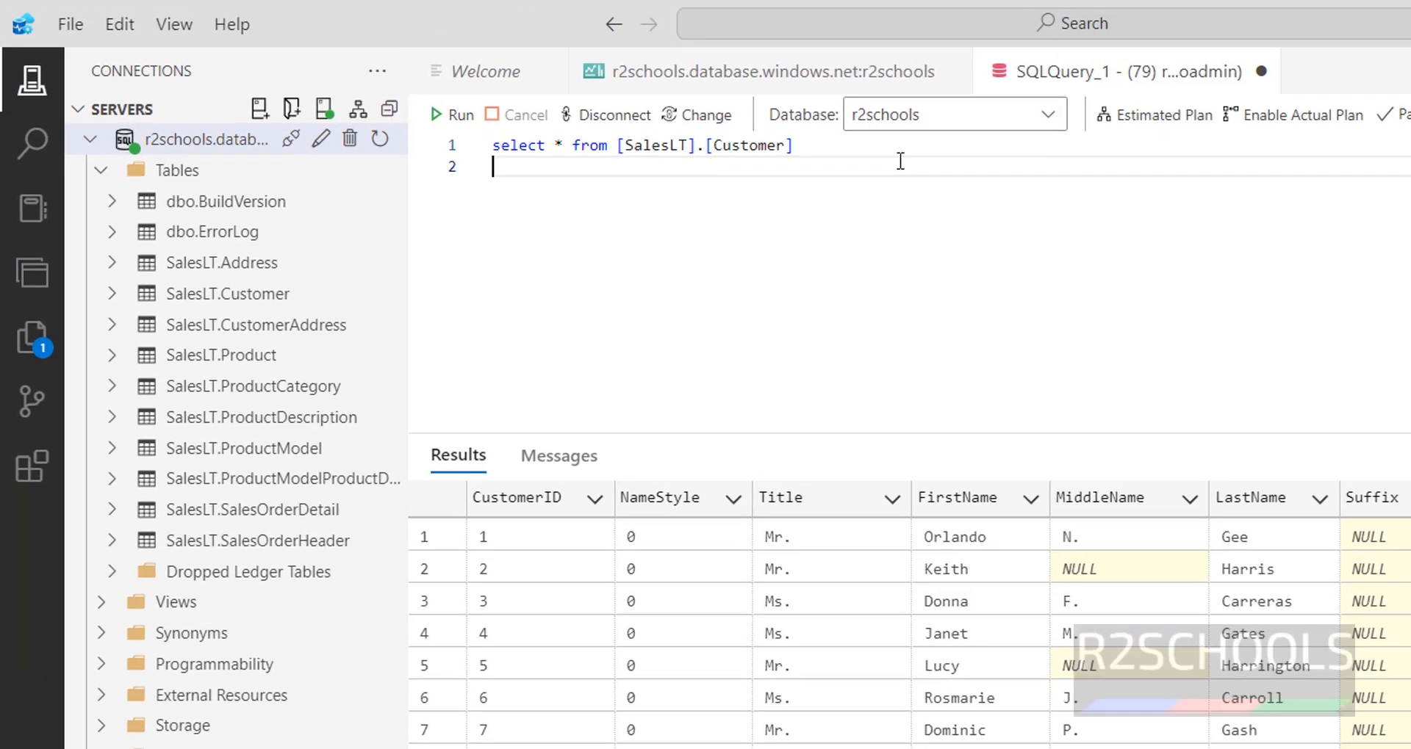
- Run 'create database r2admin;' and check the database list, keeping r2schools selected
{"action": "type", "text": "create "}
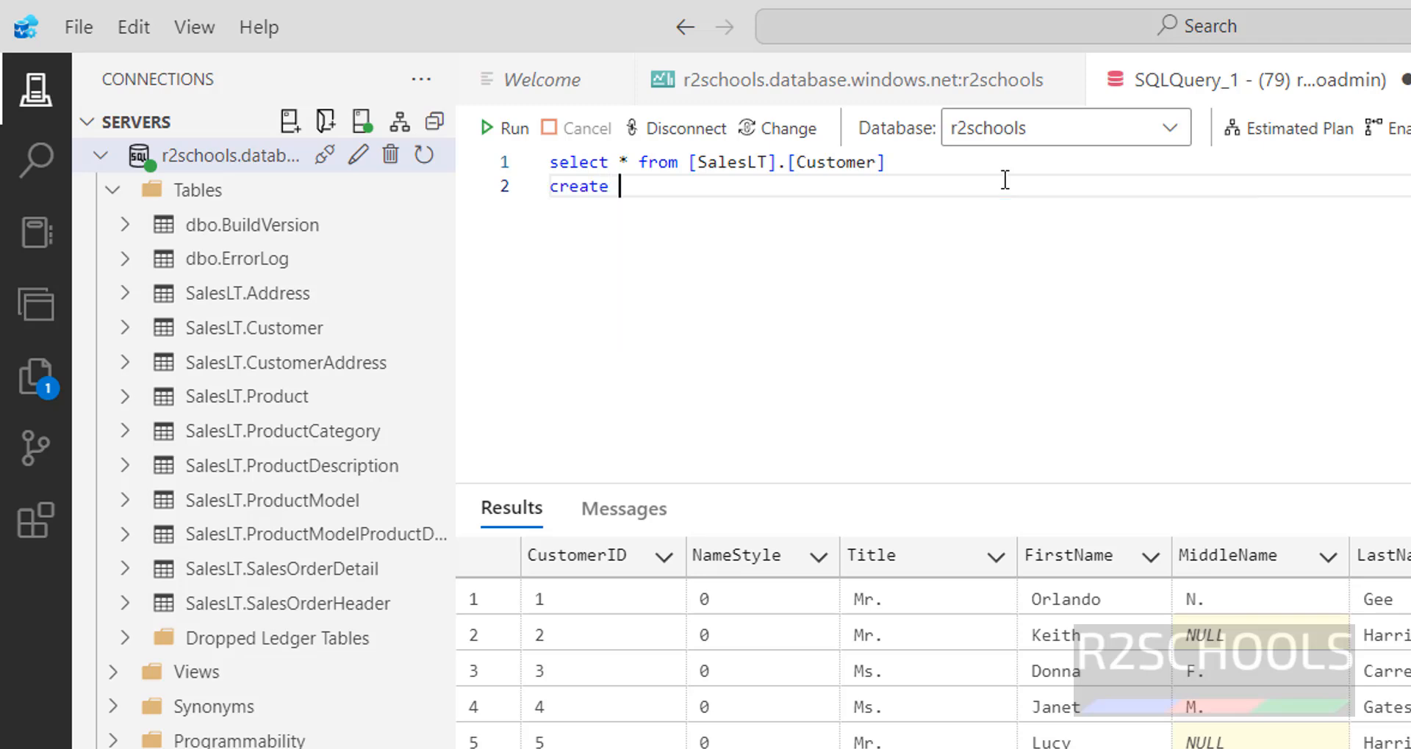
{"action": "type", "text": "data"}
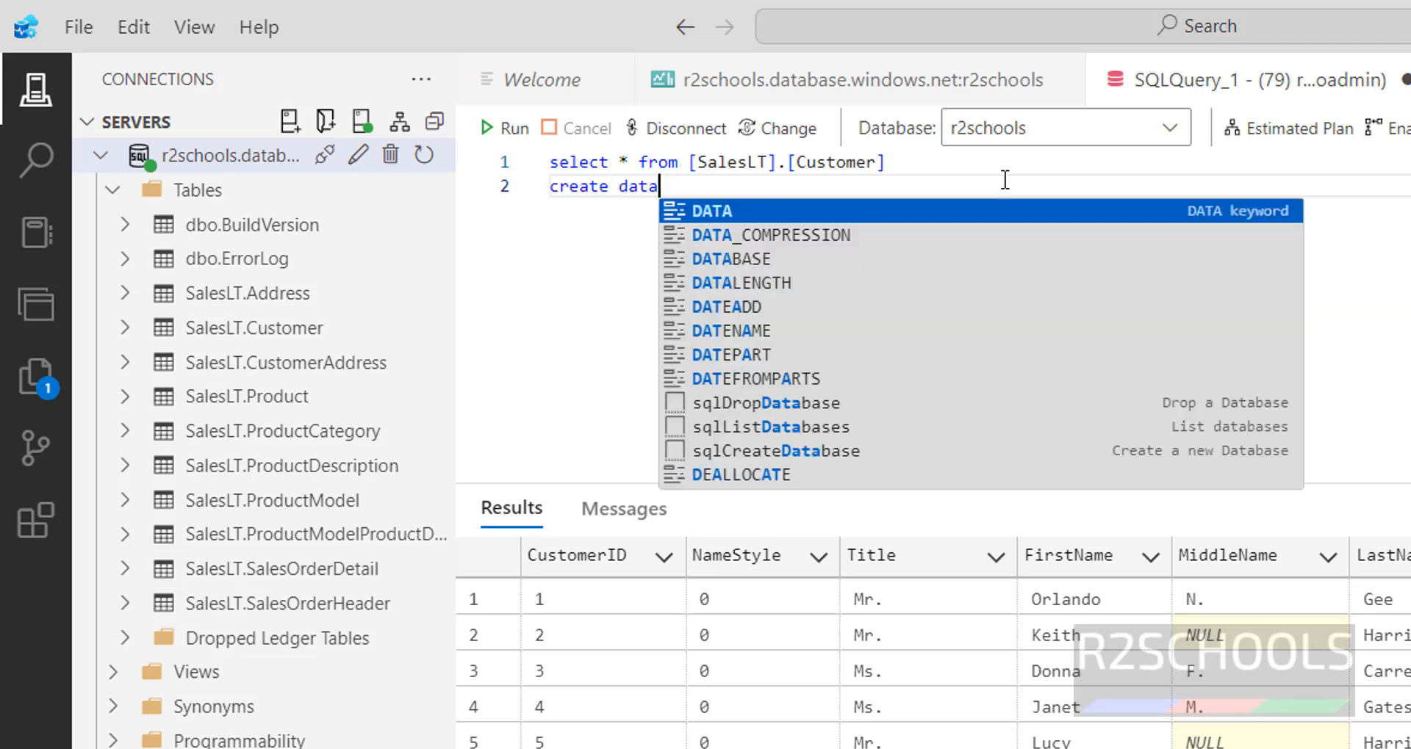
{"action": "type", "text": "base r2"}
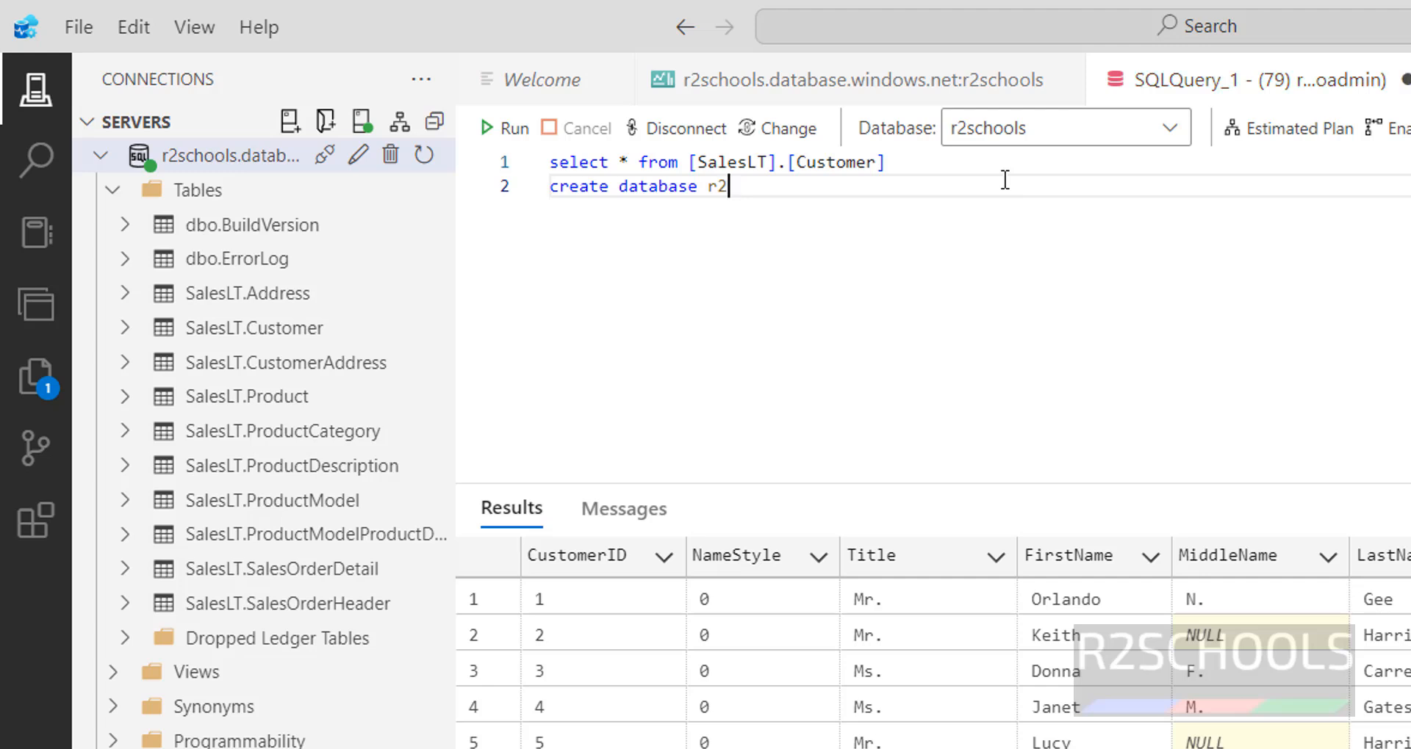
{"action": "type", "text": "admin;"}
{"action": "key", "text": "shift+Home"}
{"action": "left_click", "coordinate": [490, 134]}
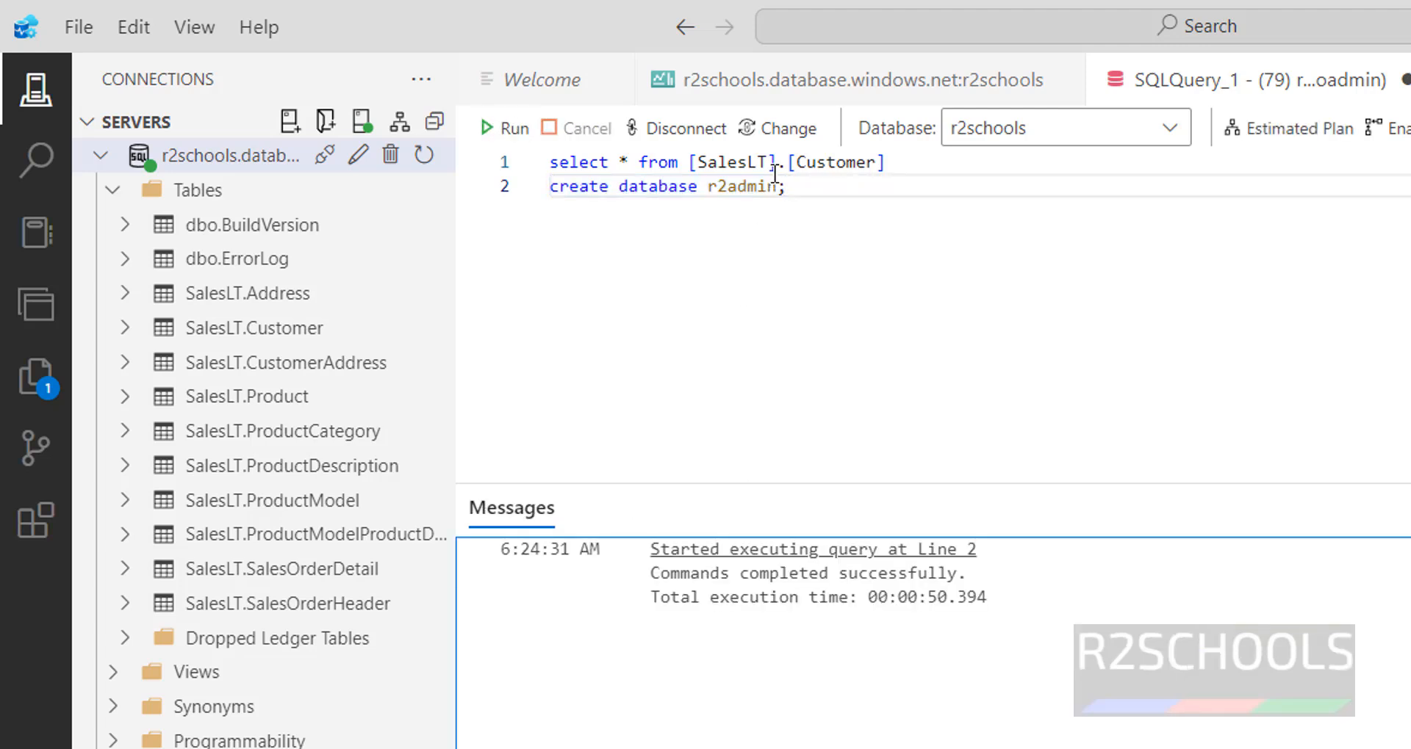
{"action": "left_click", "coordinate": [1023, 138]}
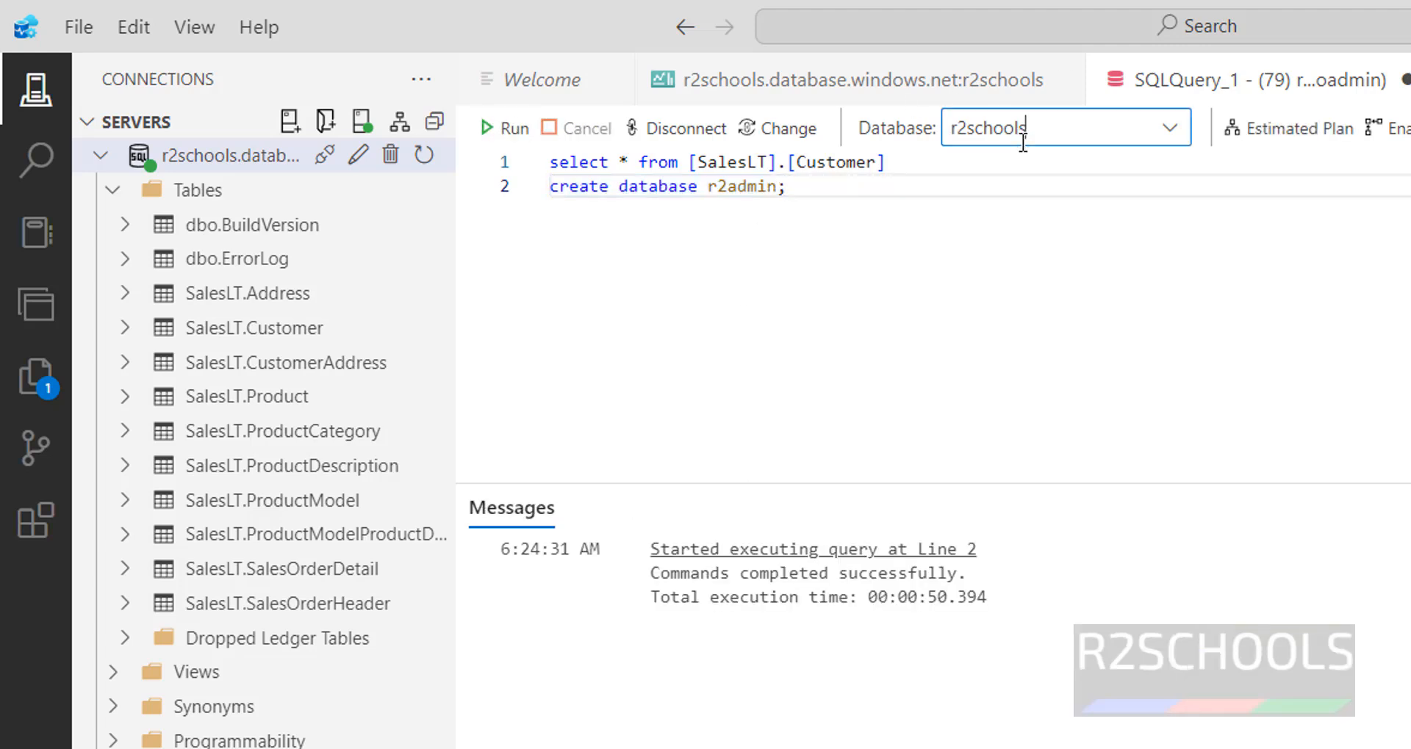
{"action": "left_click", "coordinate": [967, 368]}
{"action": "left_click", "coordinate": [1166, 127]}
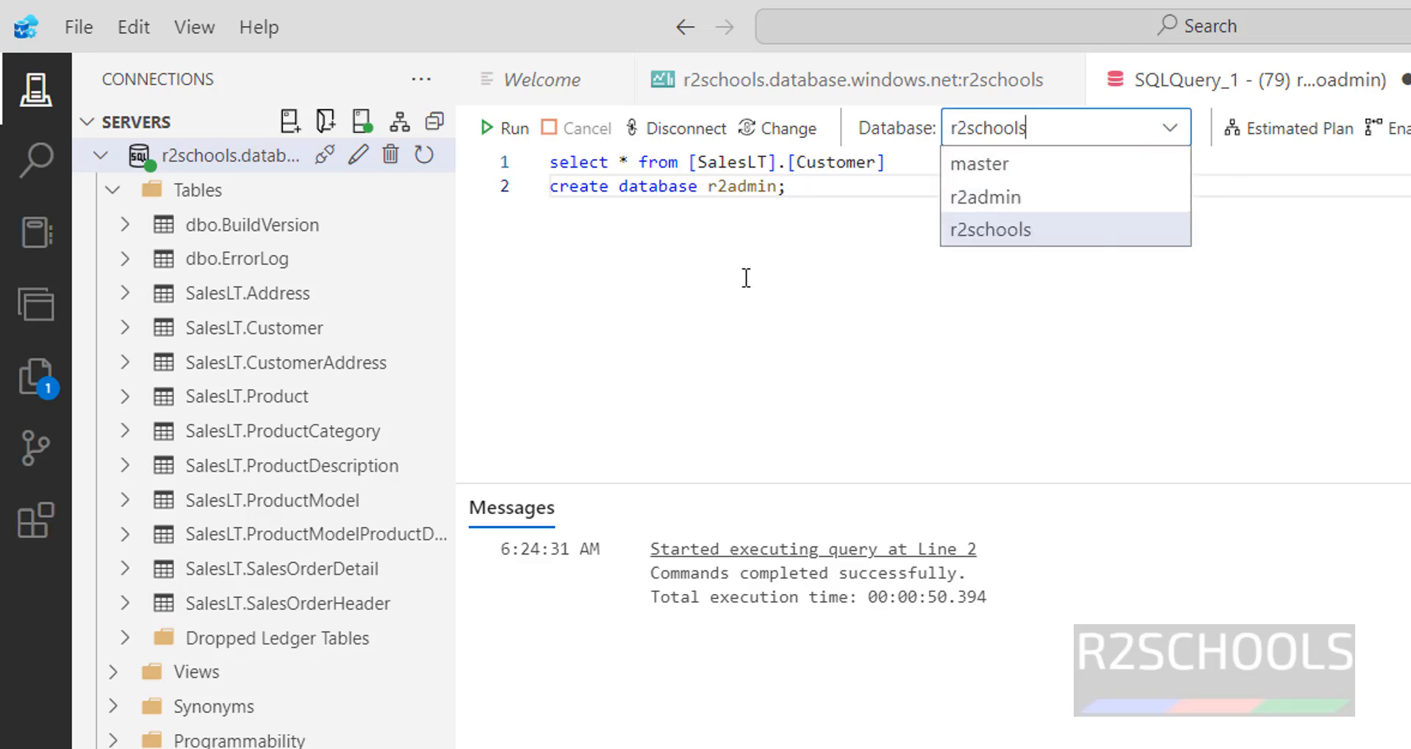
{"action": "left_click", "coordinate": [711, 278]}
- Comment out both query lines with -- and open the Windows Start menu
{"action": "key", "text": "Home"}
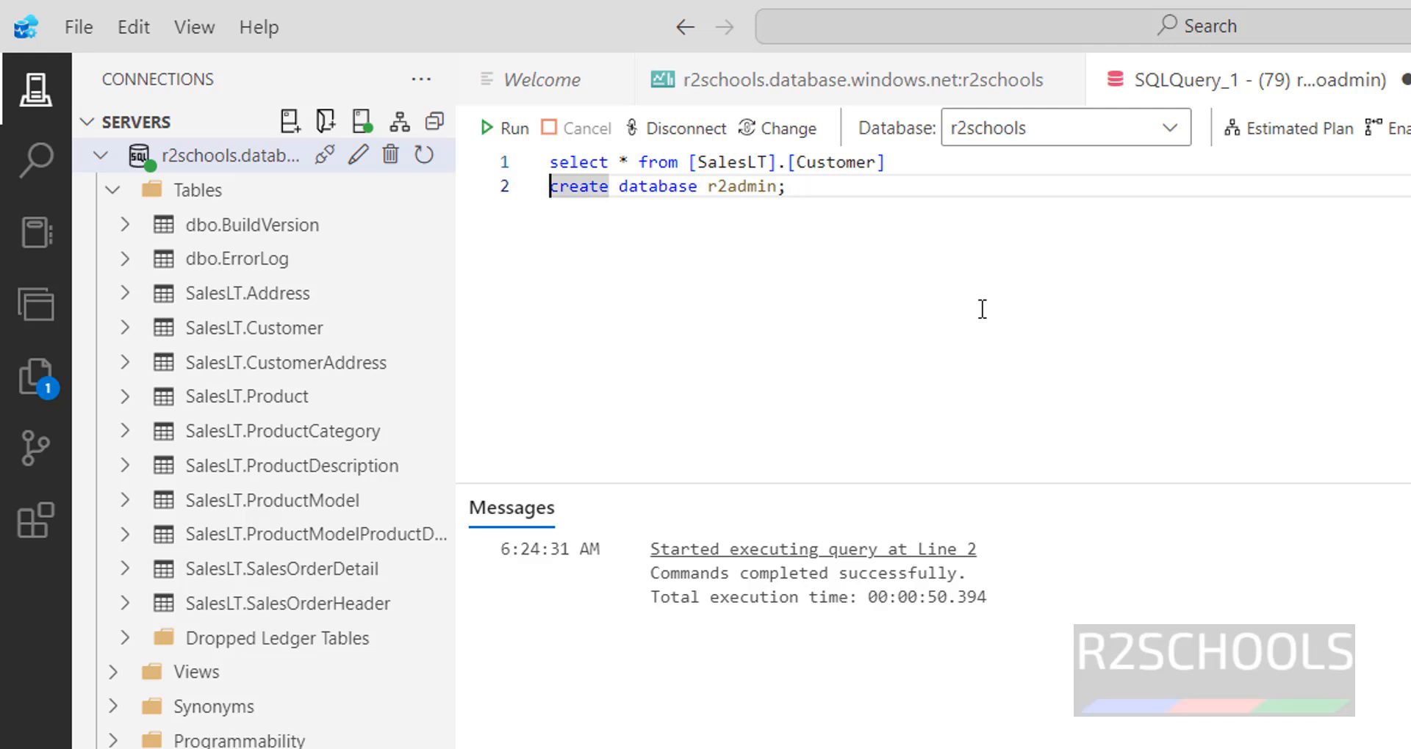
{"action": "type", "text": "--"}
{"action": "key", "text": "Up"}
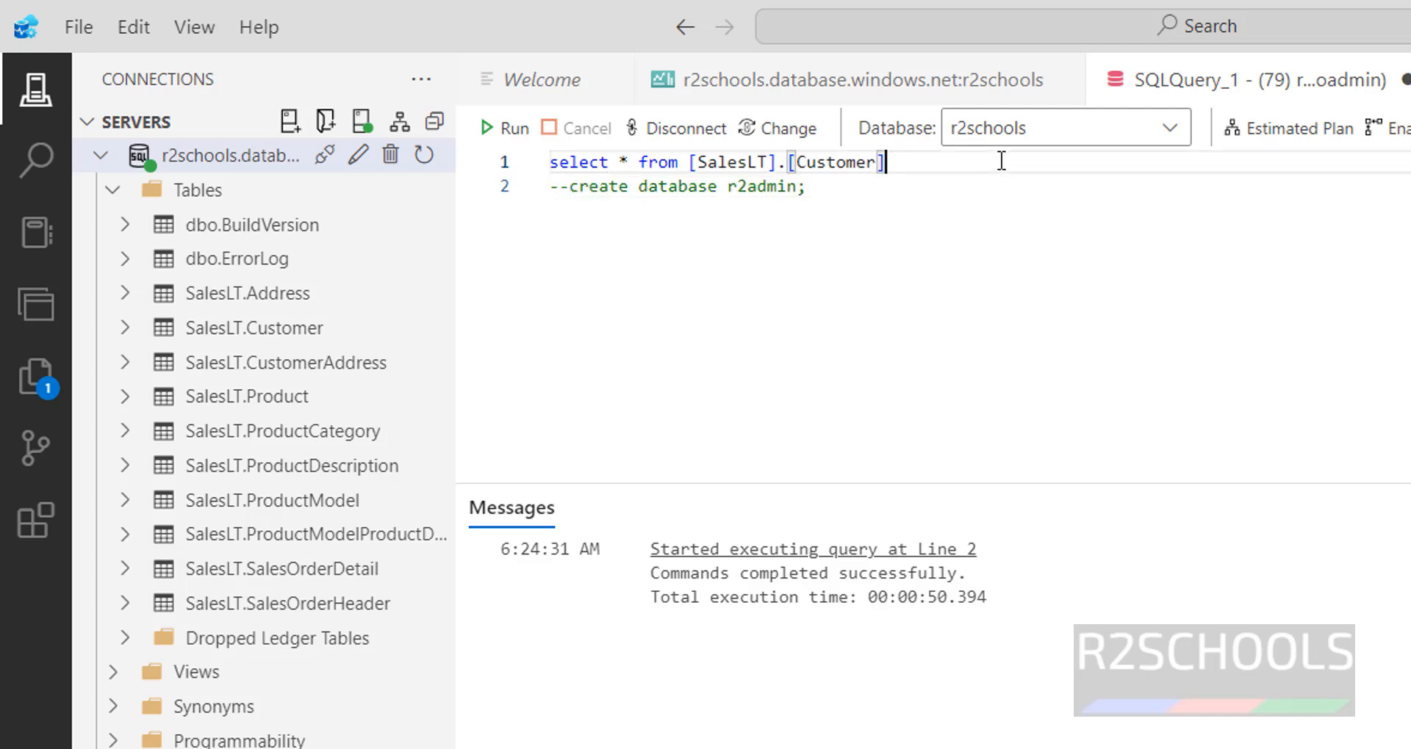
{"action": "key", "text": "Home"}
{"action": "type", "text": "--"}
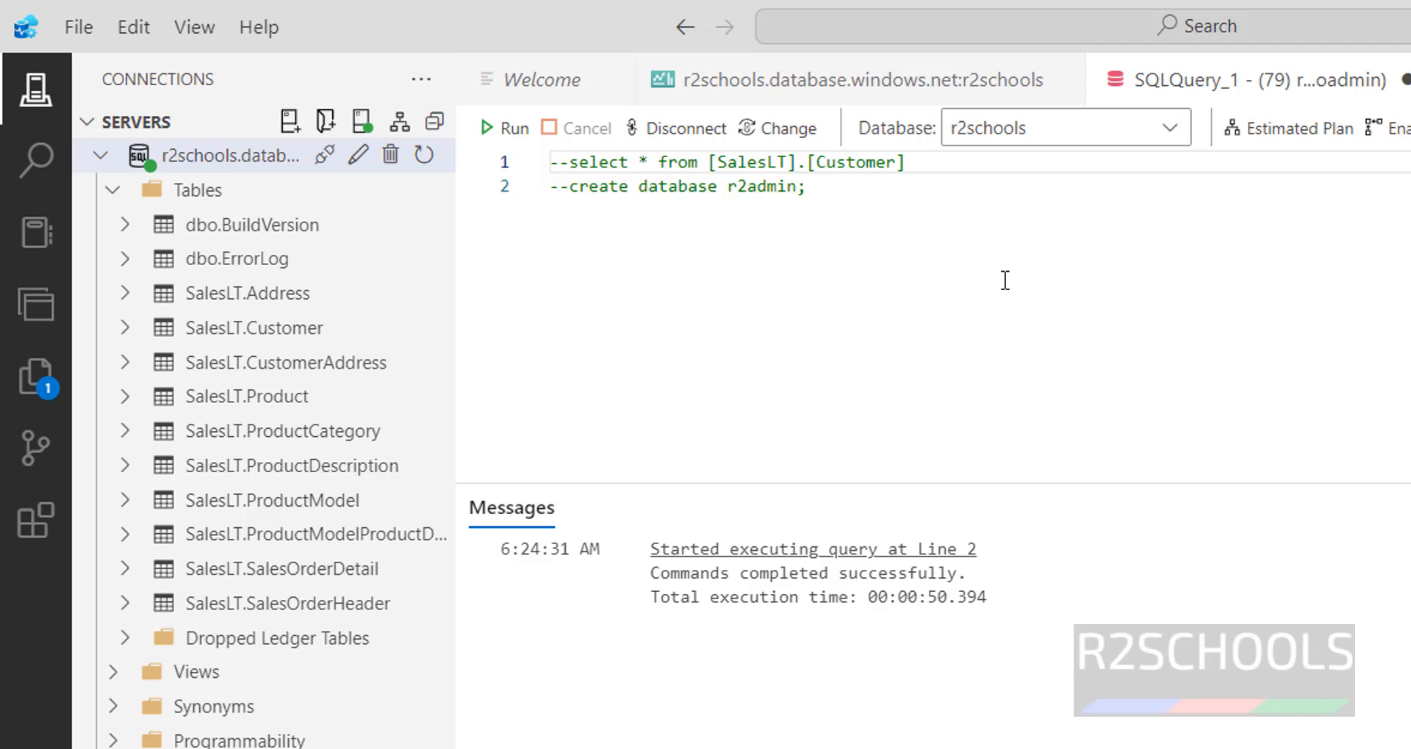
{"action": "key", "text": "super"}
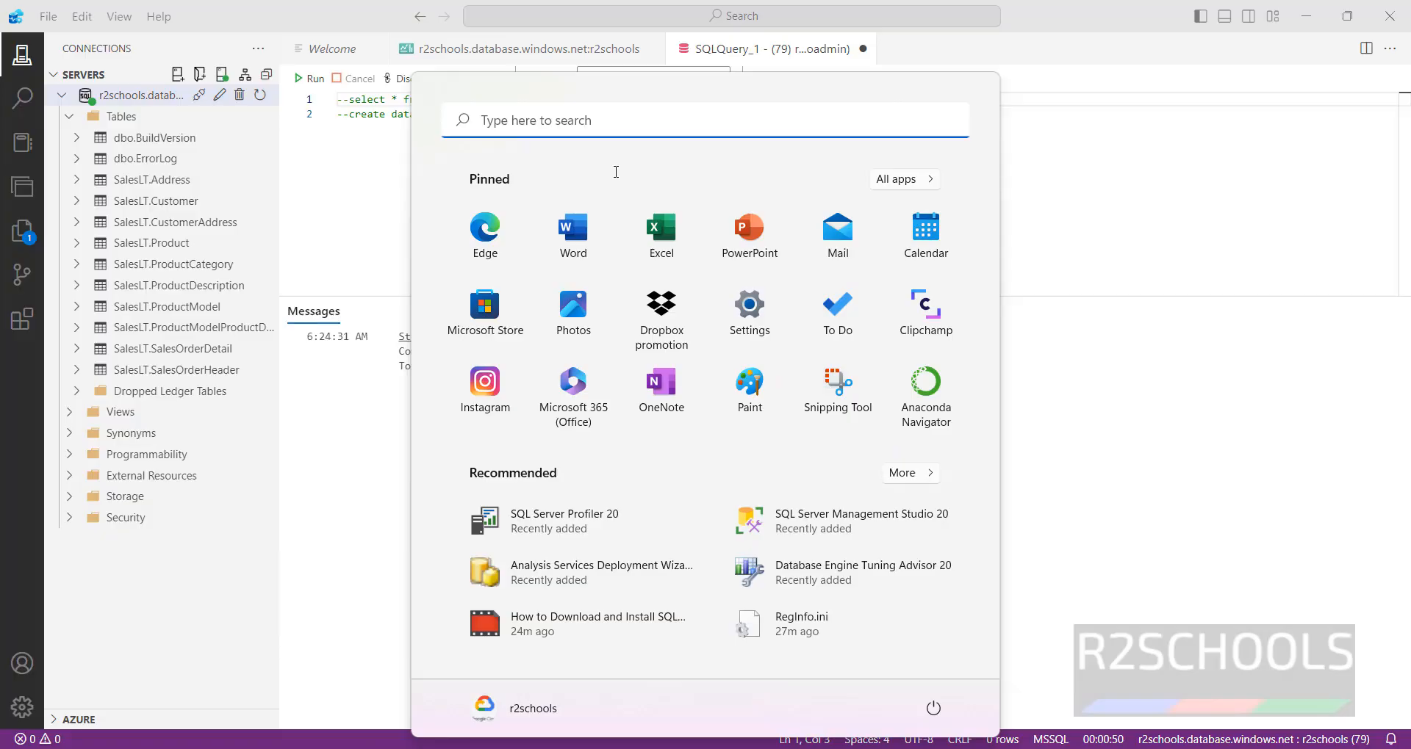
- Launch SQL Server Management Studio and clear the local server name, keeping Database Engine
{"action": "left_click", "coordinate": [874, 518]}
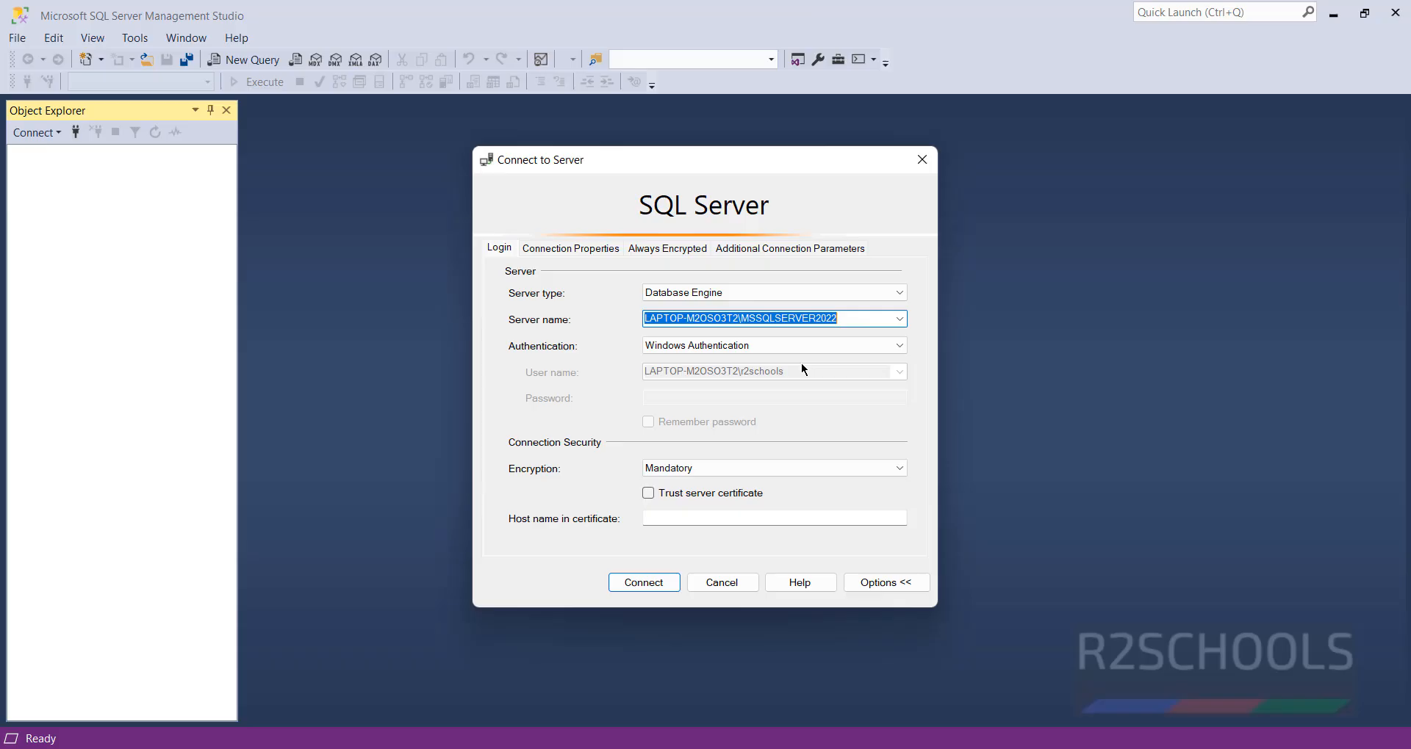
{"action": "left_click", "coordinate": [894, 292]}
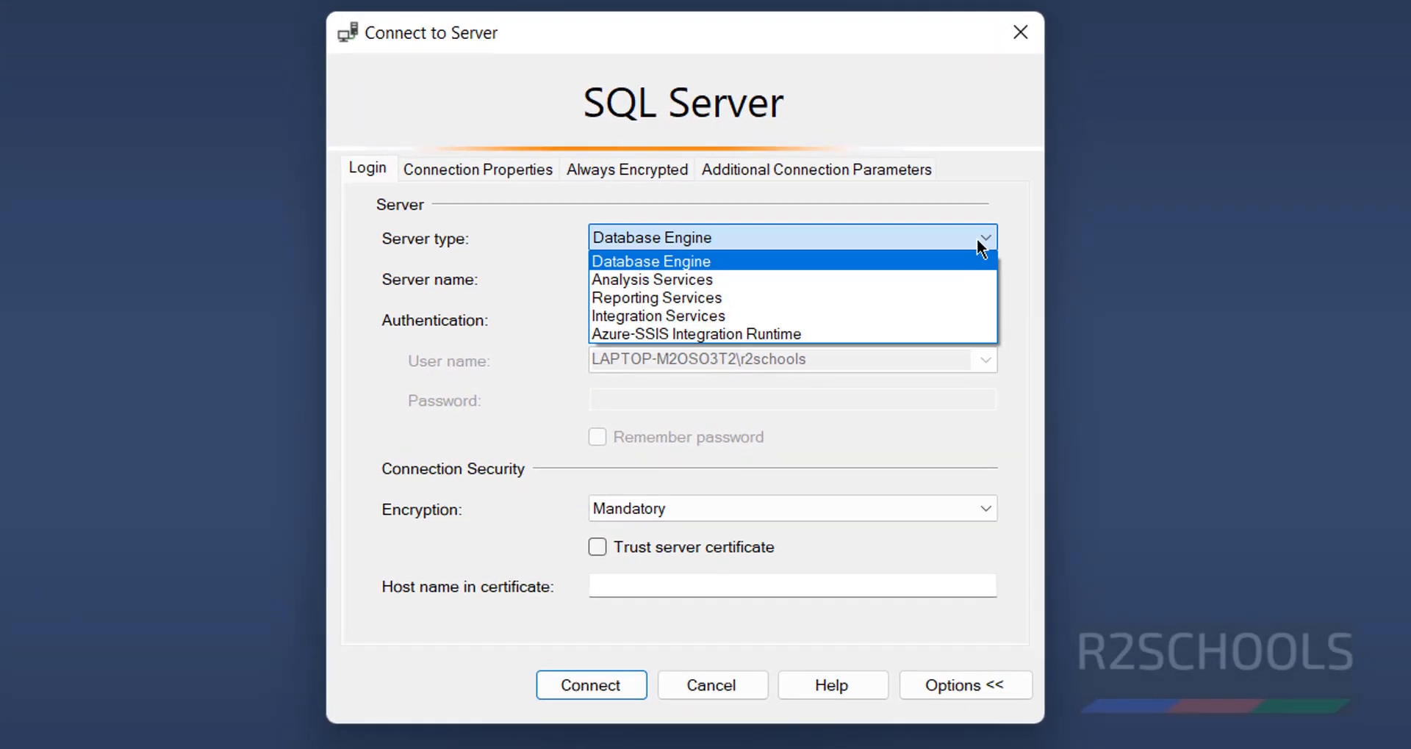
{"action": "left_click", "coordinate": [980, 248]}
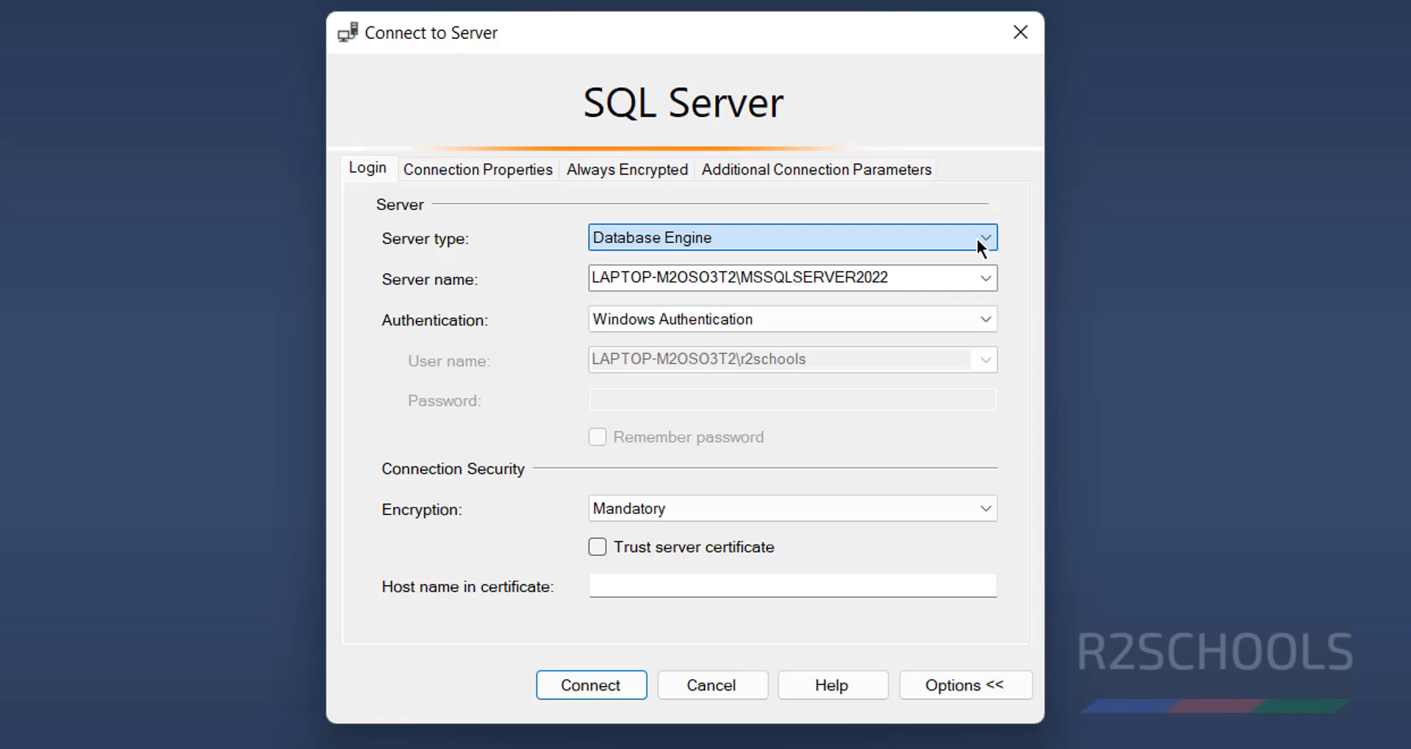
{"action": "double_click", "coordinate": [911, 269]}
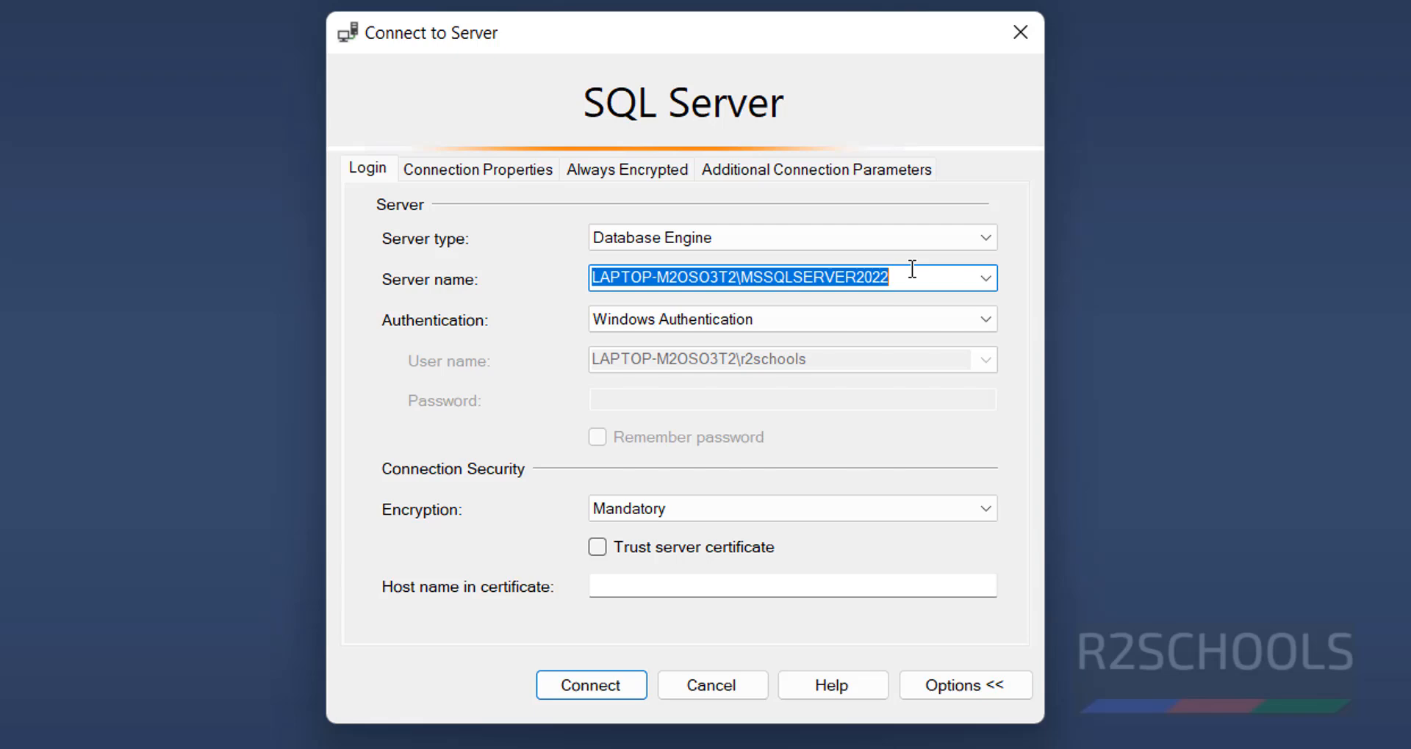
{"action": "key", "text": "BackSpace"}
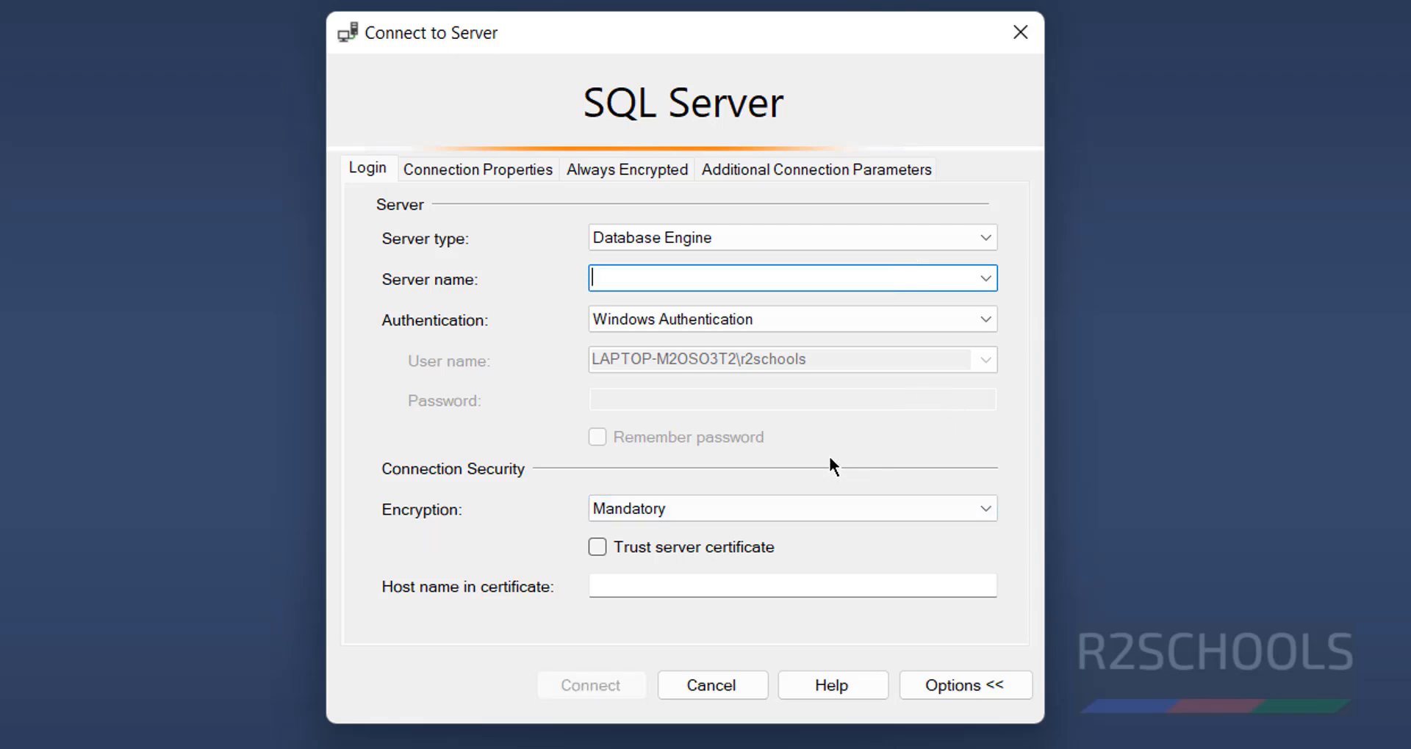
- Copy the r2schools.database.windows.net server name from the portal into Server name
{"action": "left_click", "coordinate": [636, 748]}
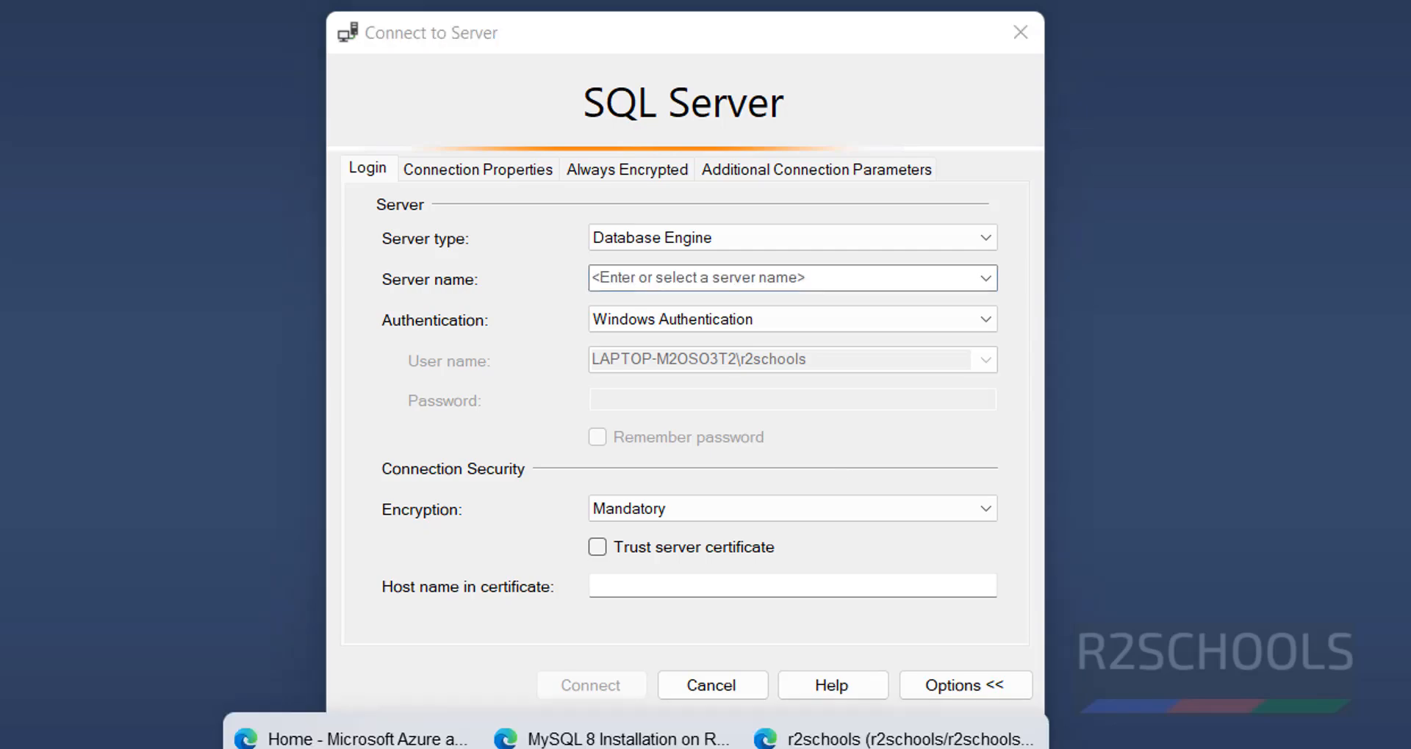
{"action": "left_click", "coordinate": [874, 746]}
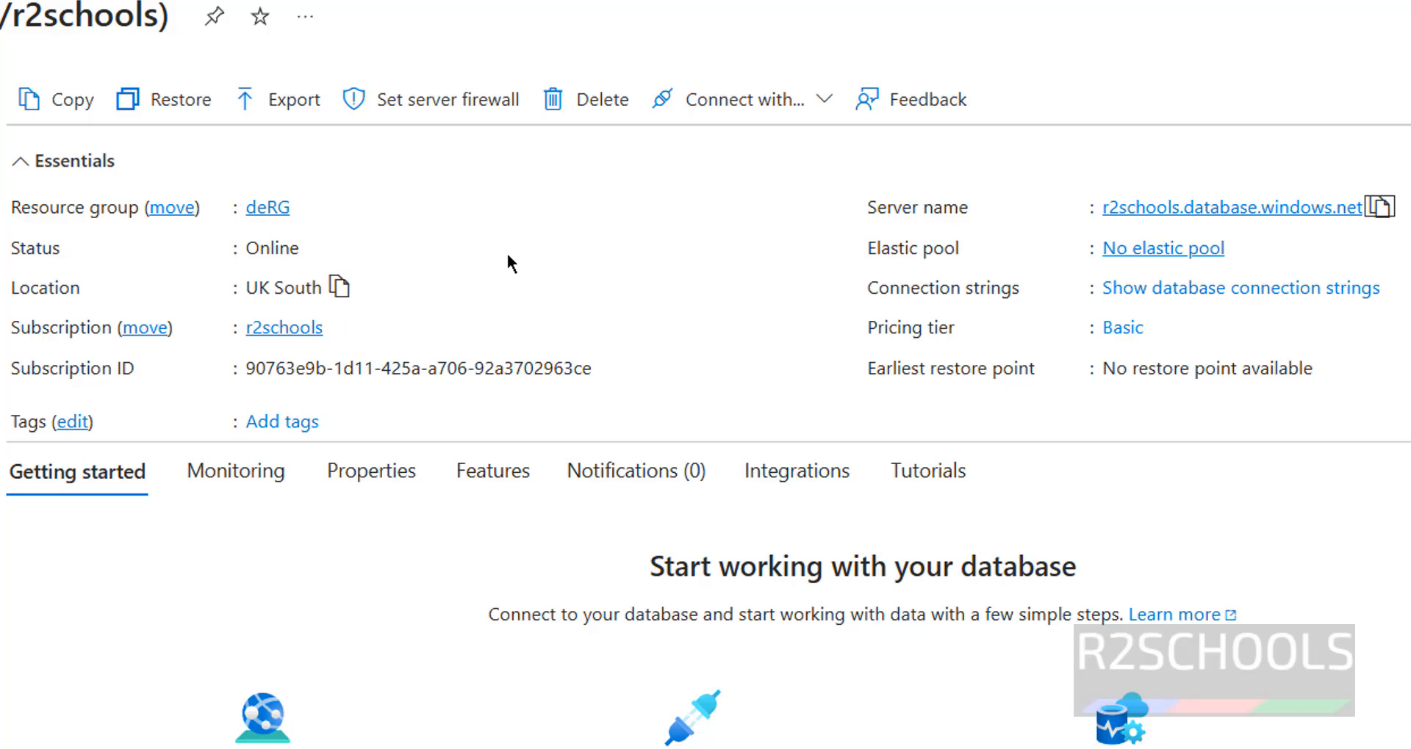
{"action": "left_click", "coordinate": [1378, 208]}
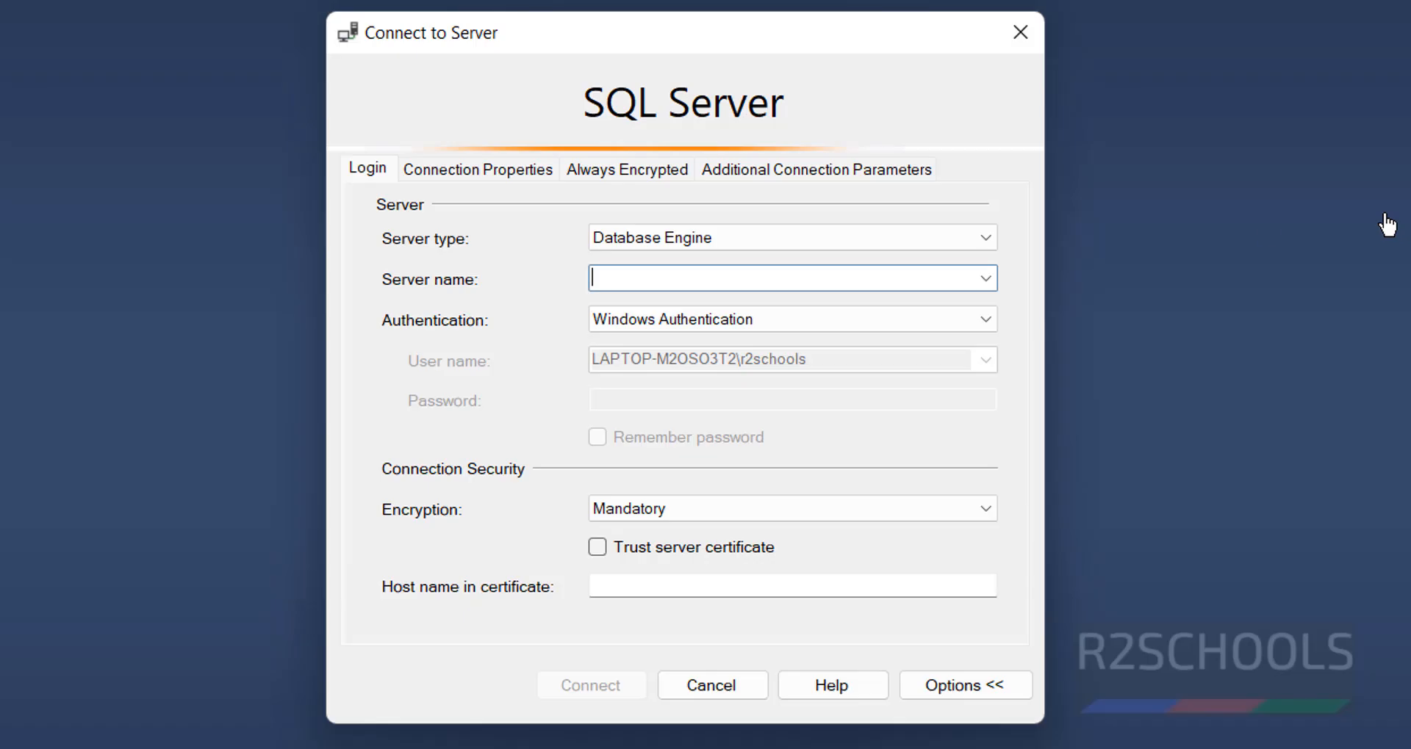
{"action": "key", "text": "ctrl+v"}
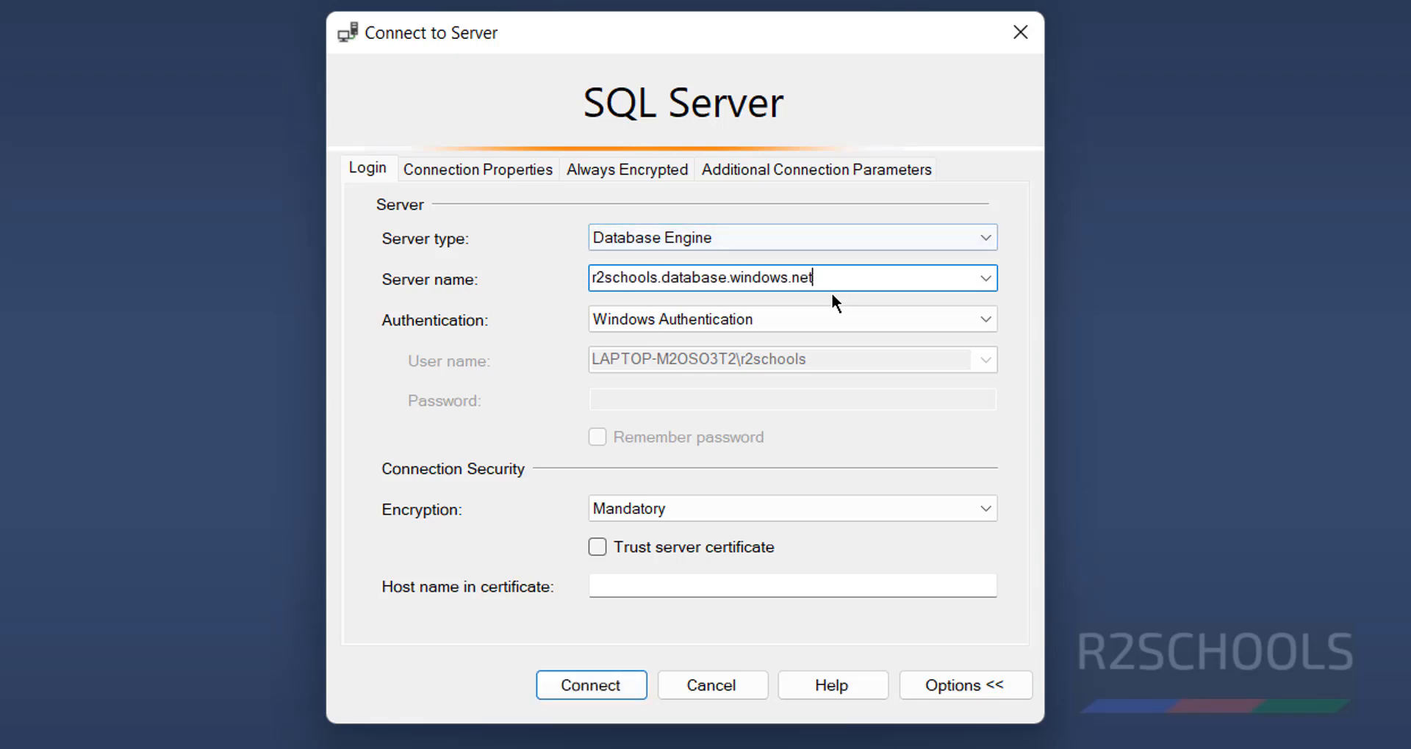
{"action": "key", "text": "ctrl+a"}
- Connect using SQL Server Authentication with the admin login and password
{"action": "left_click", "coordinate": [980, 318]}
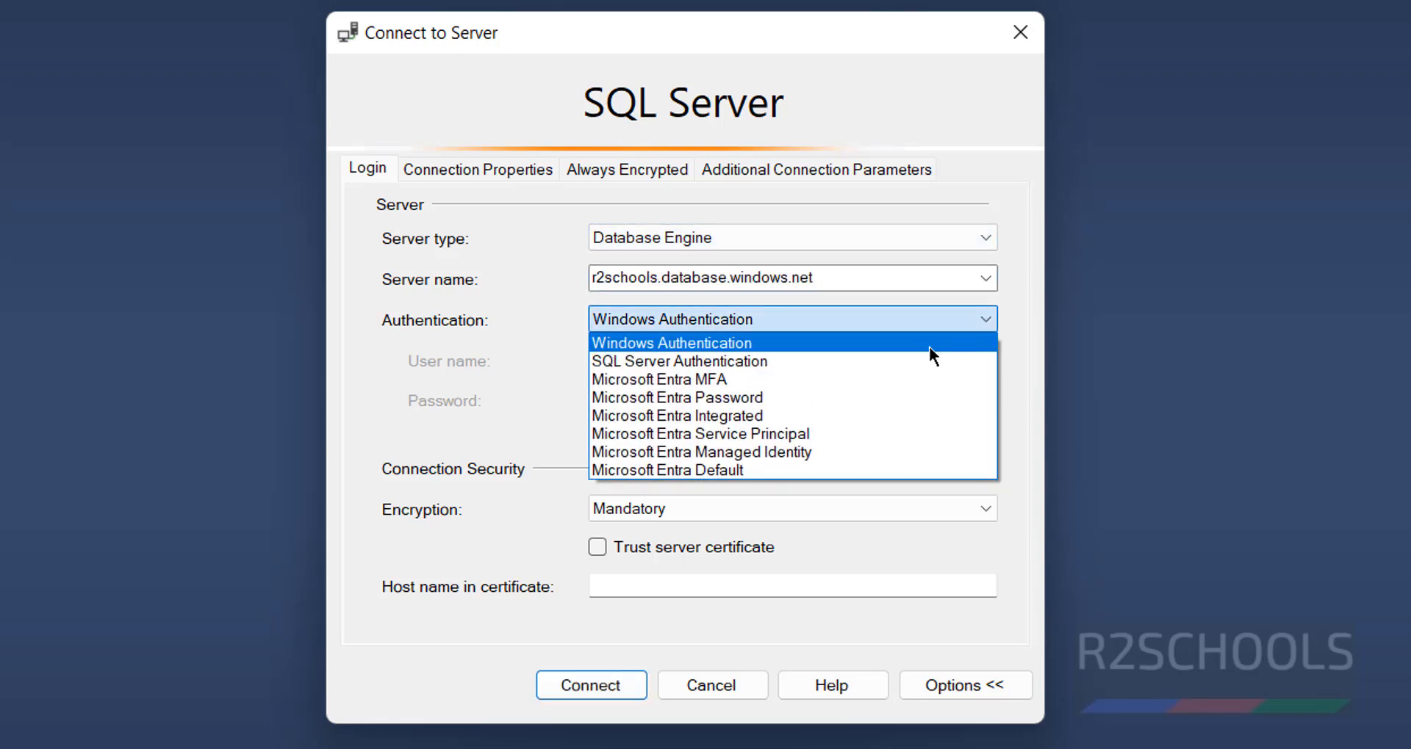
{"action": "left_click", "coordinate": [868, 360]}
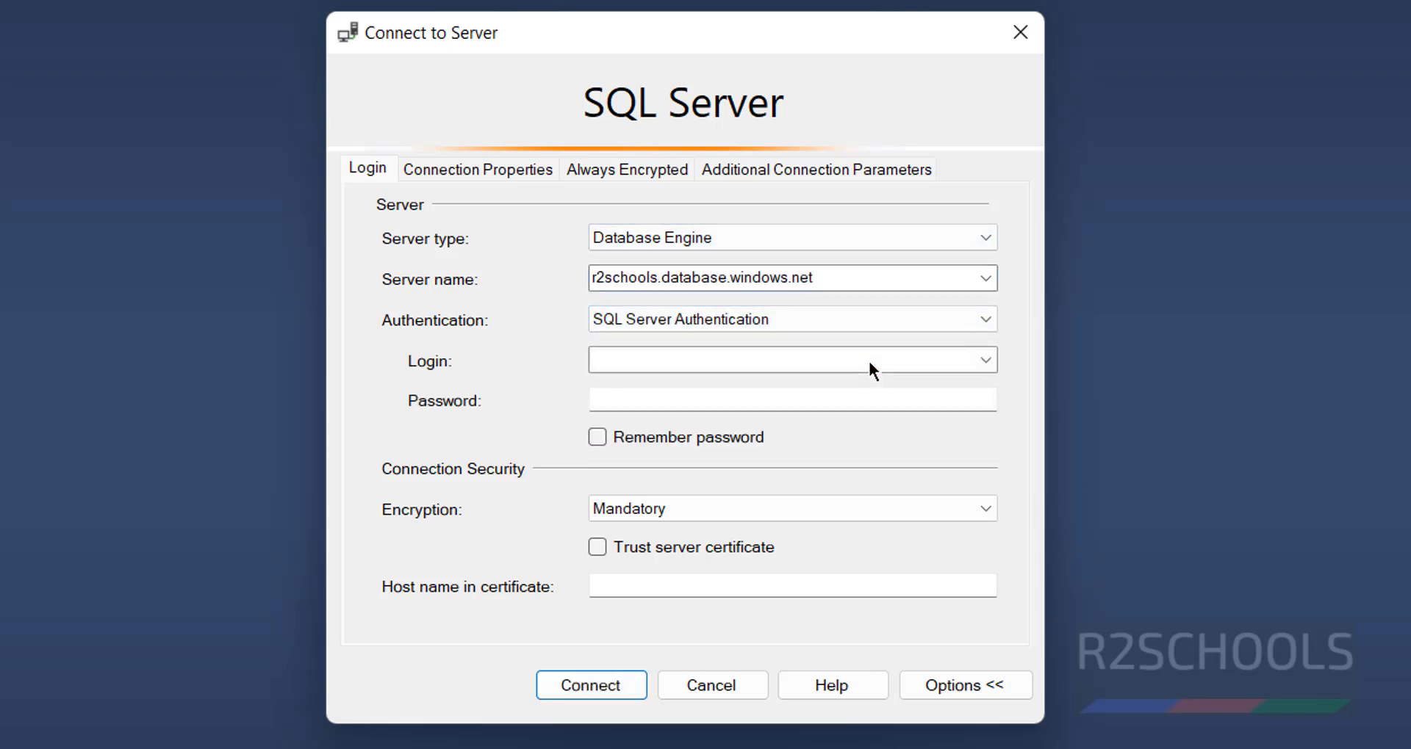
{"action": "left_click", "coordinate": [823, 361]}
{"action": "type", "text": "demo"}
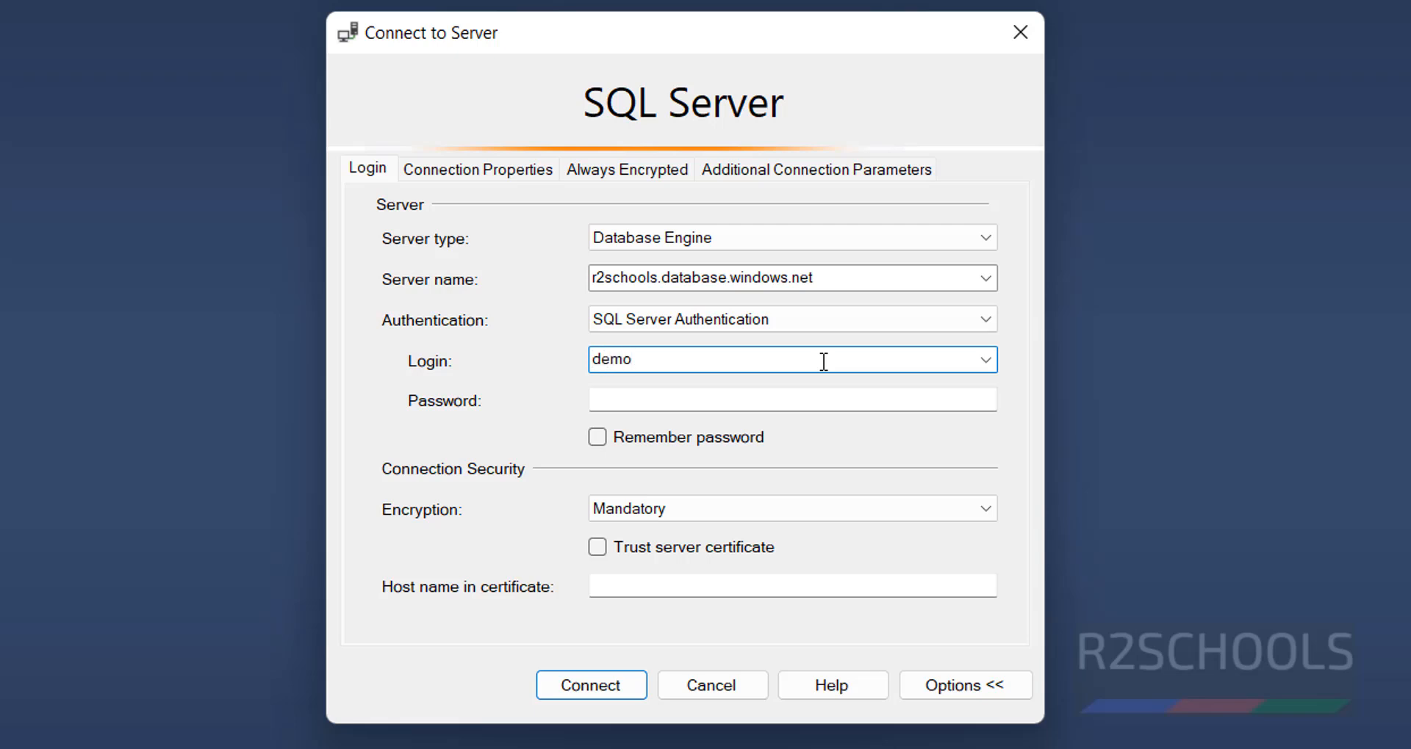
{"action": "type", "text": "admin"}
{"action": "key", "text": "Tab"}
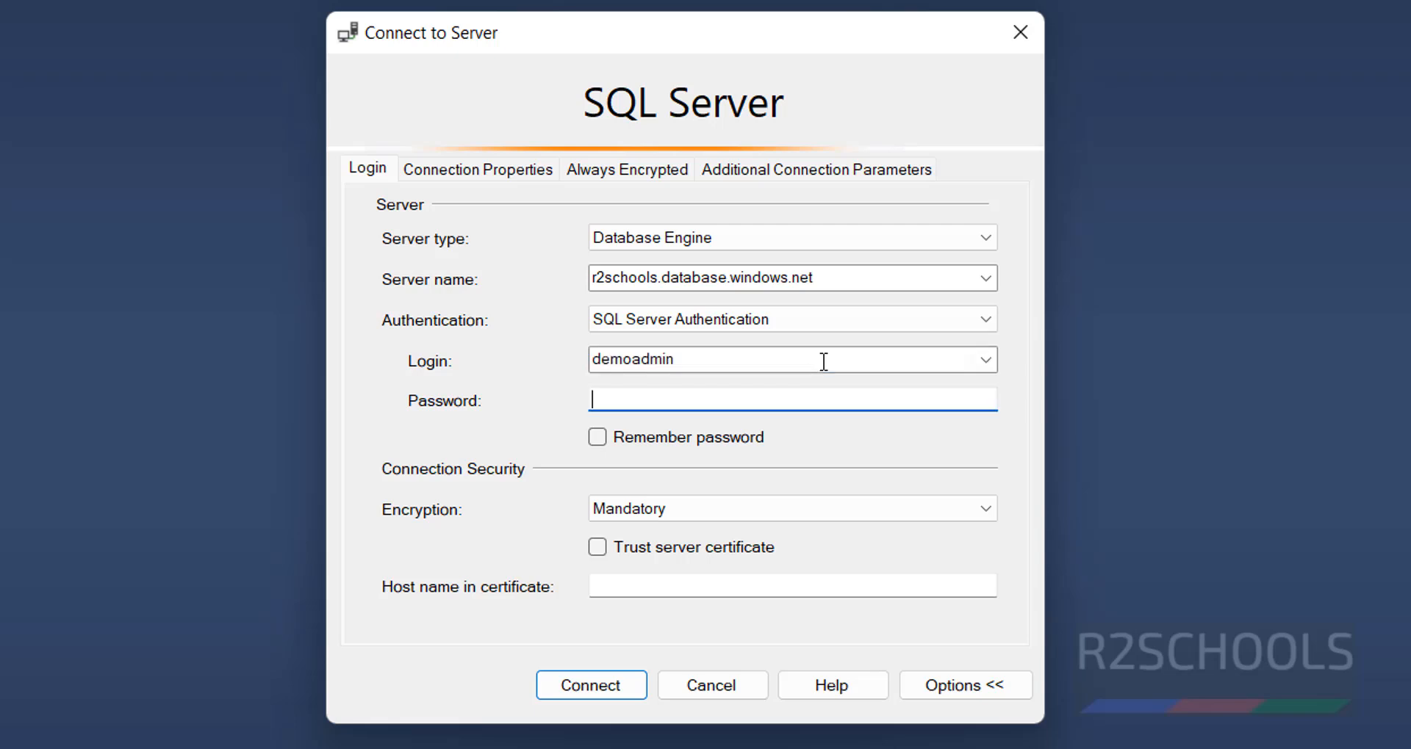
{"action": "type", "text": "************"}
{"action": "left_click", "coordinate": [580, 688]}
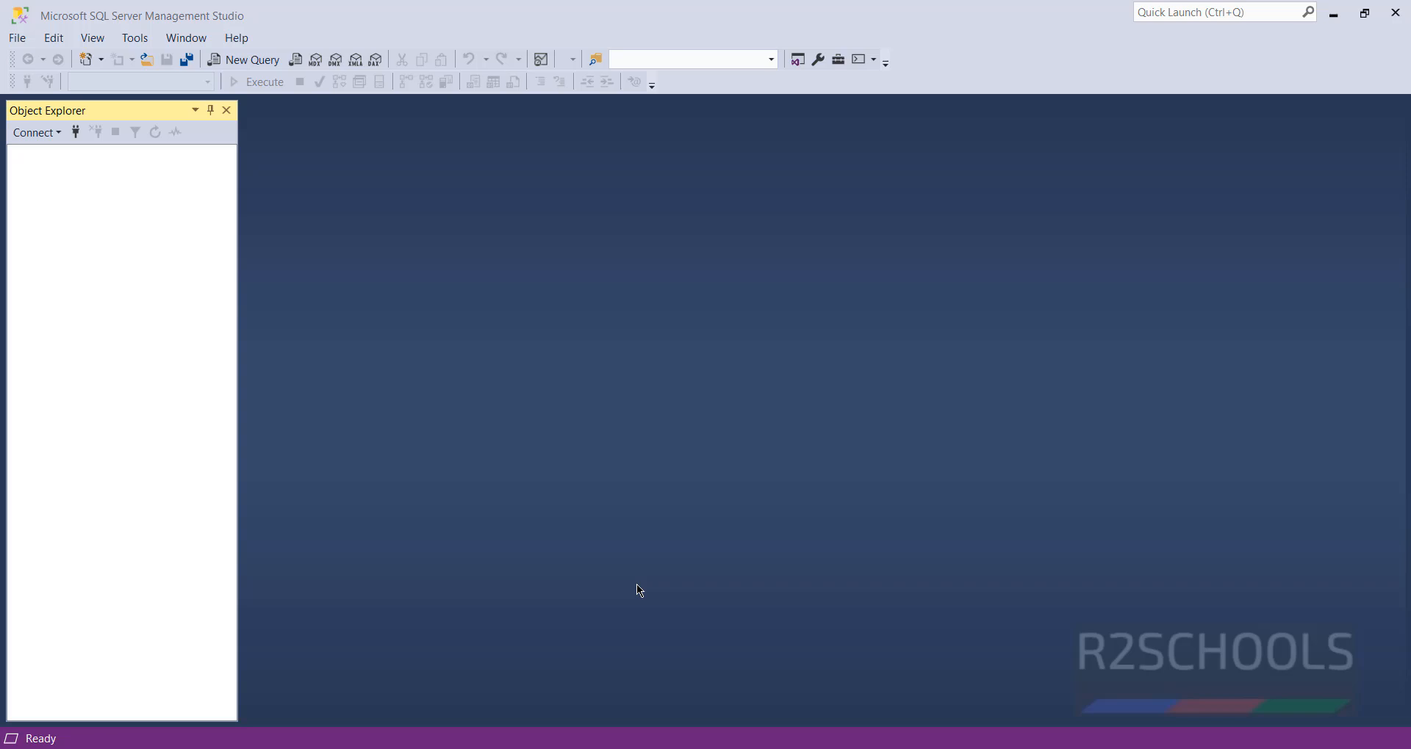
- Expand Databases in Object Explorer to see r2admin and r2schools
{"action": "left_click", "coordinate": [30, 170]}
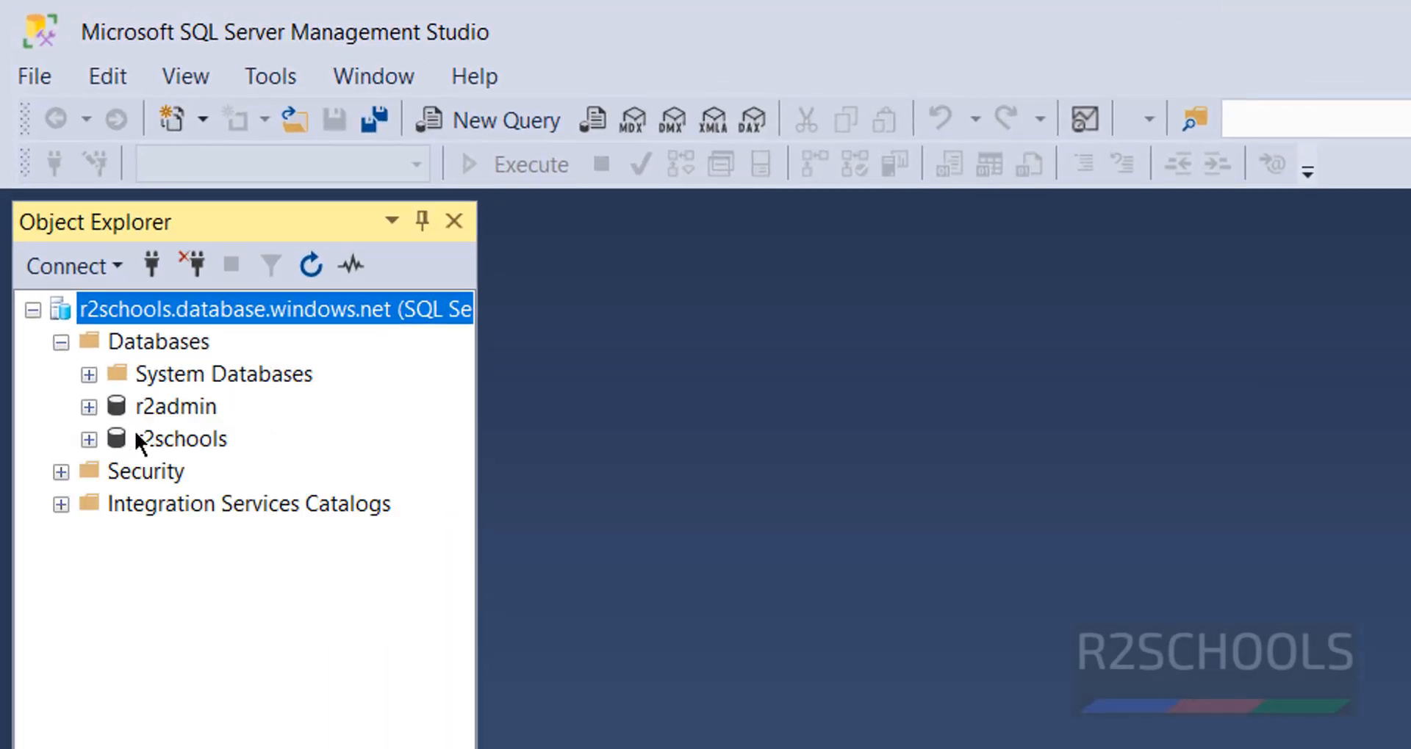
{"action": "left_click", "coordinate": [88, 375]}
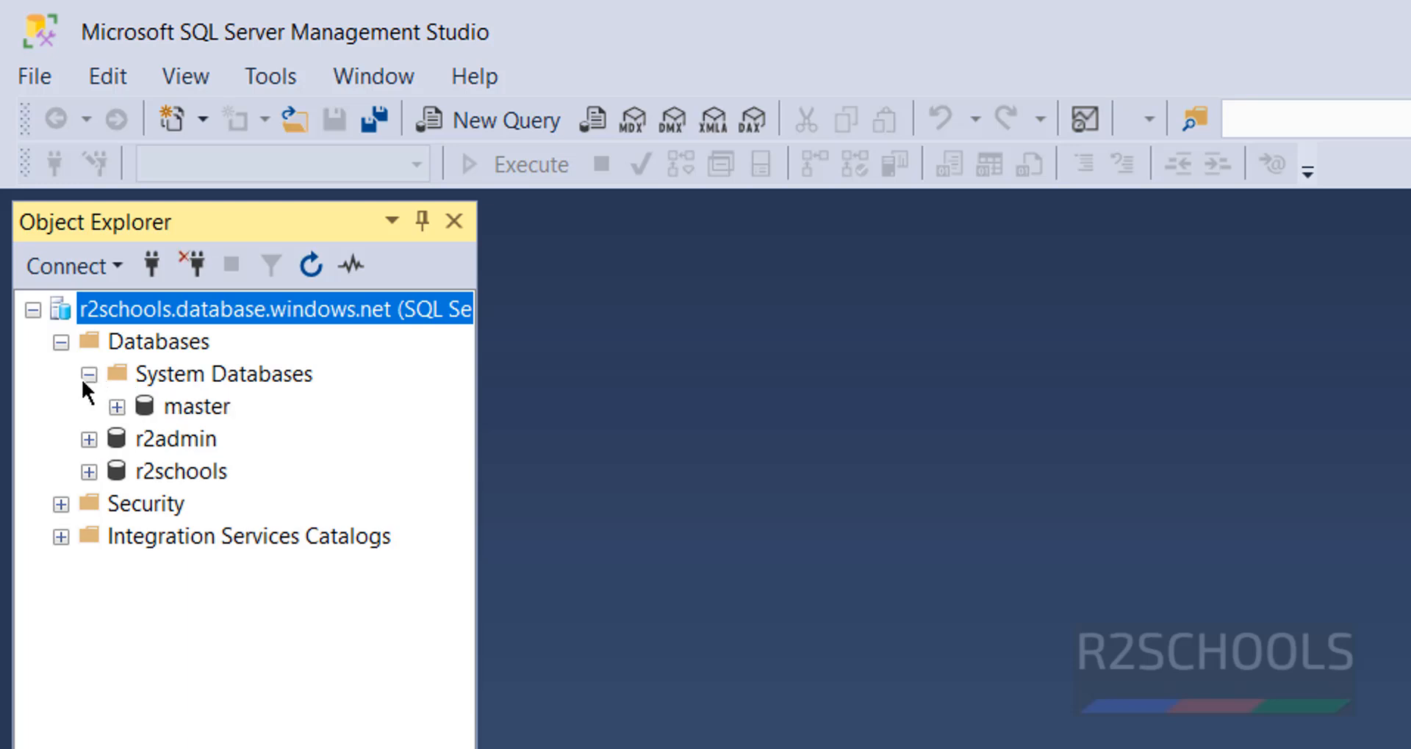
{"action": "left_click", "coordinate": [89, 375]}
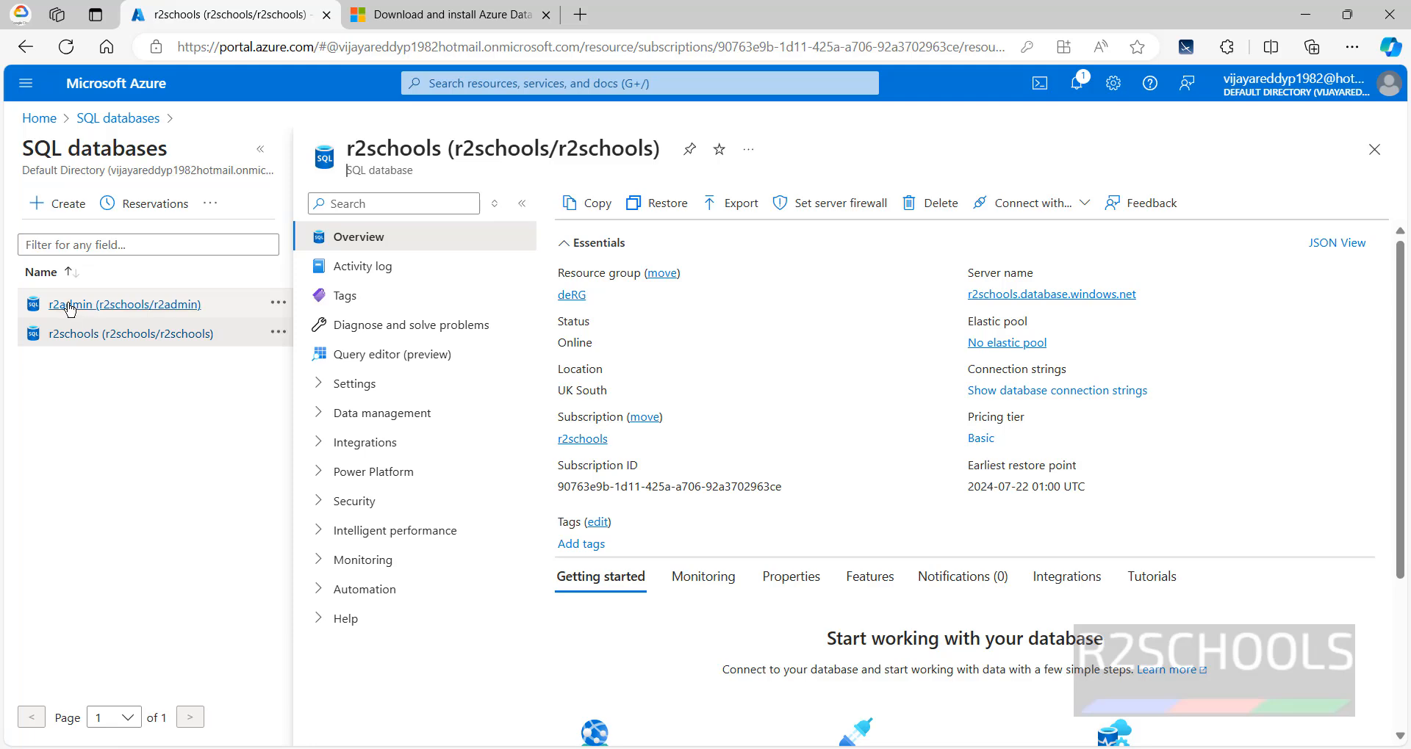
- Delete the r2admin database, typing r2admin to confirm
{"action": "left_click", "coordinate": [103, 123]}
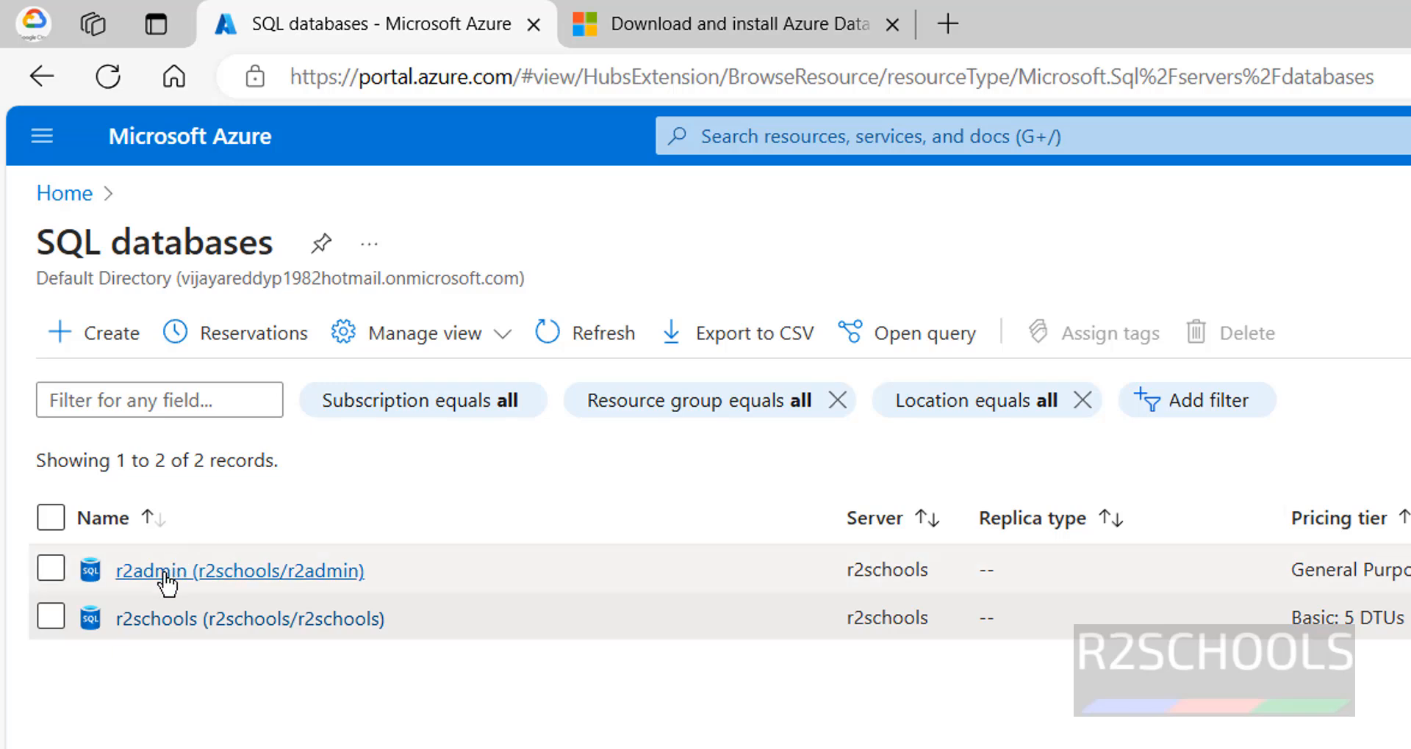
{"action": "left_click", "coordinate": [167, 572]}
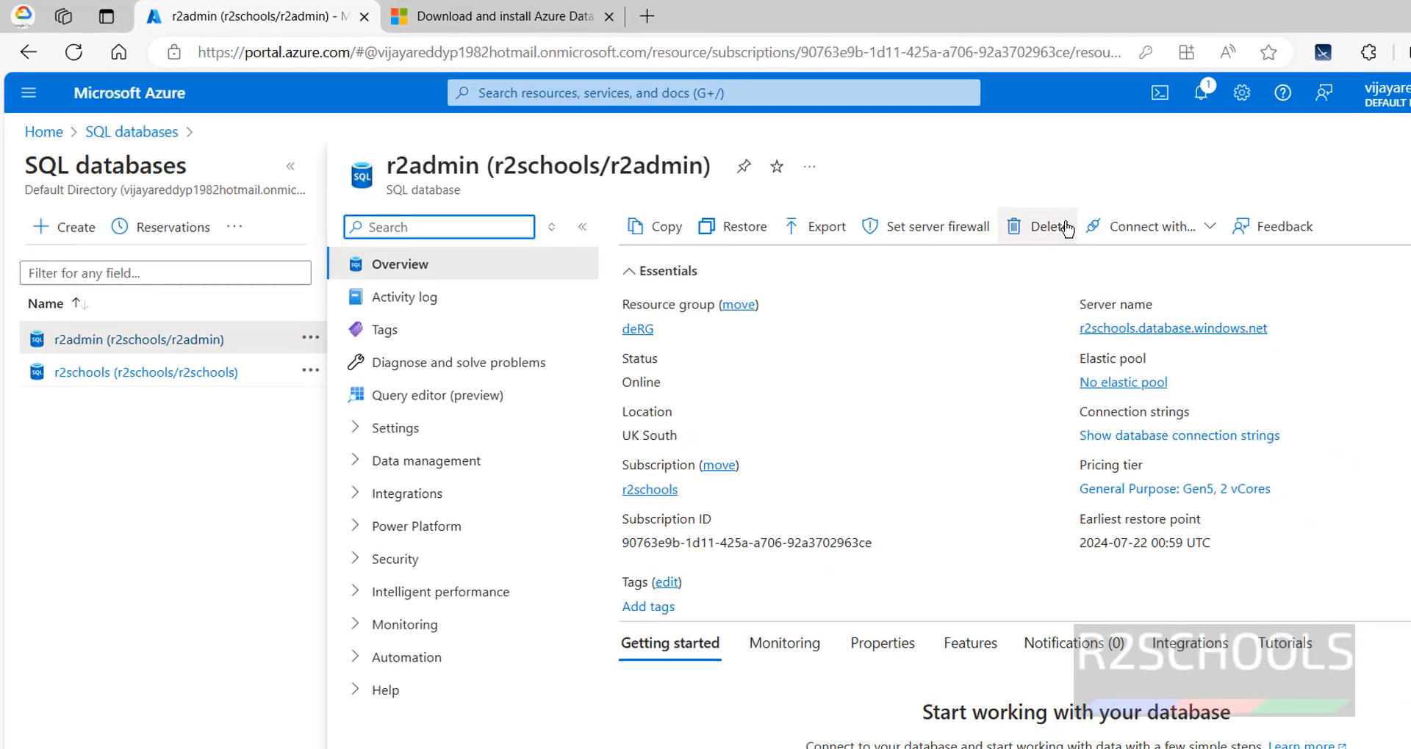
{"action": "left_click", "coordinate": [1057, 234]}
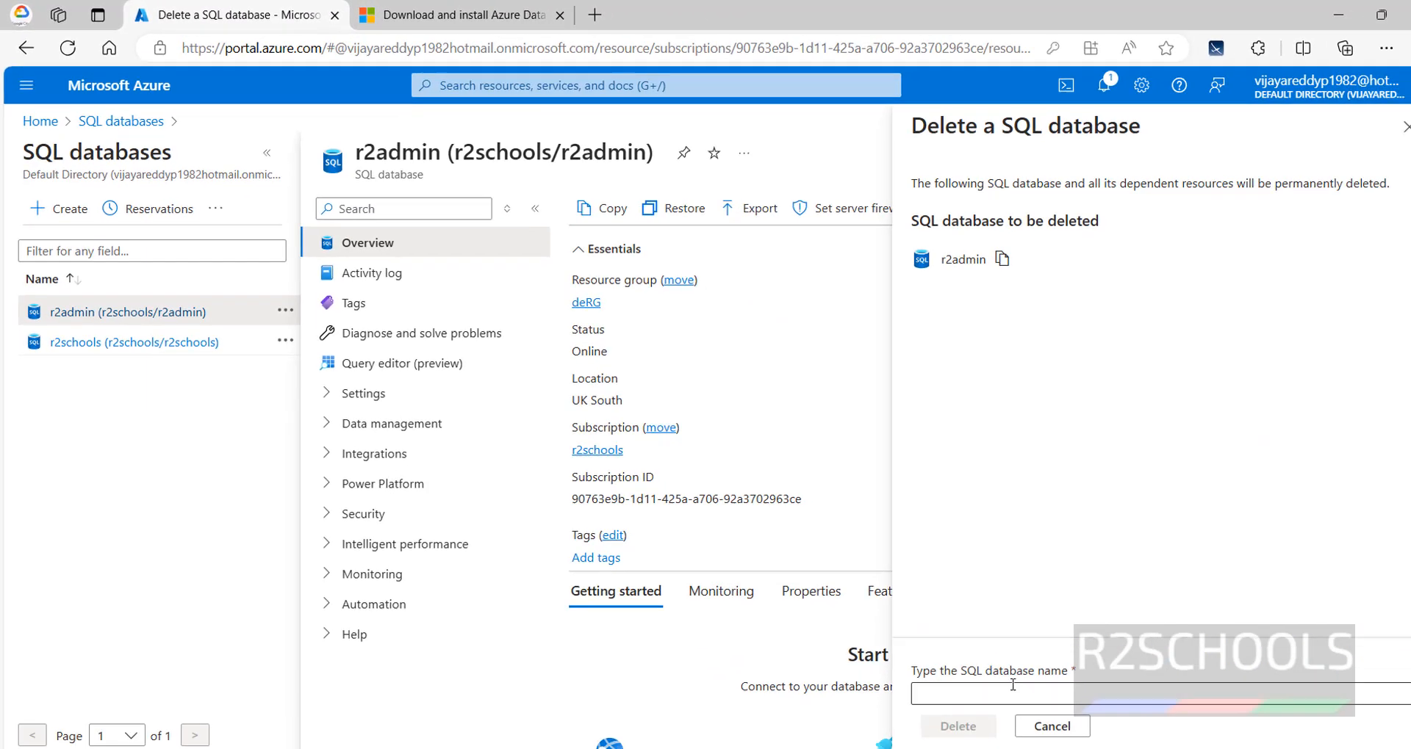
{"action": "type", "text": "r2admin"}
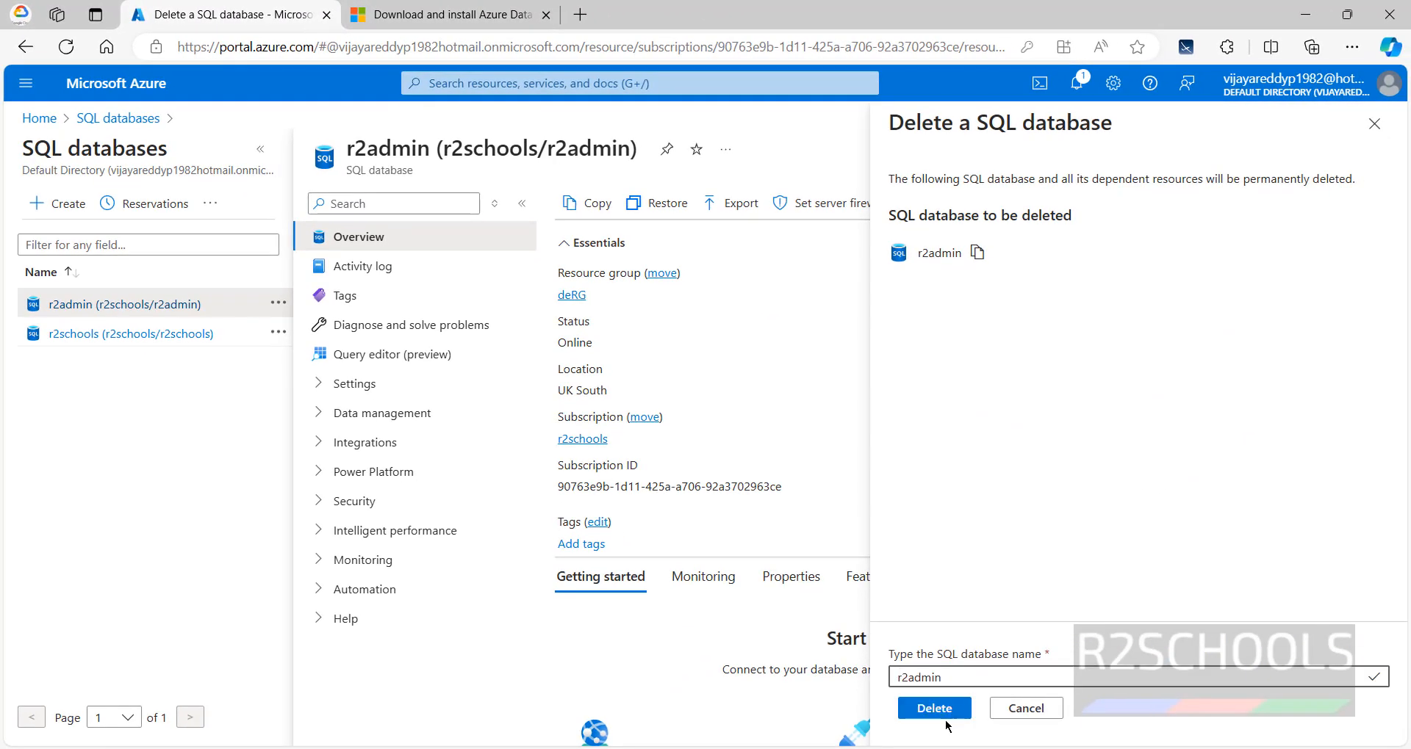
{"action": "left_click", "coordinate": [945, 709]}
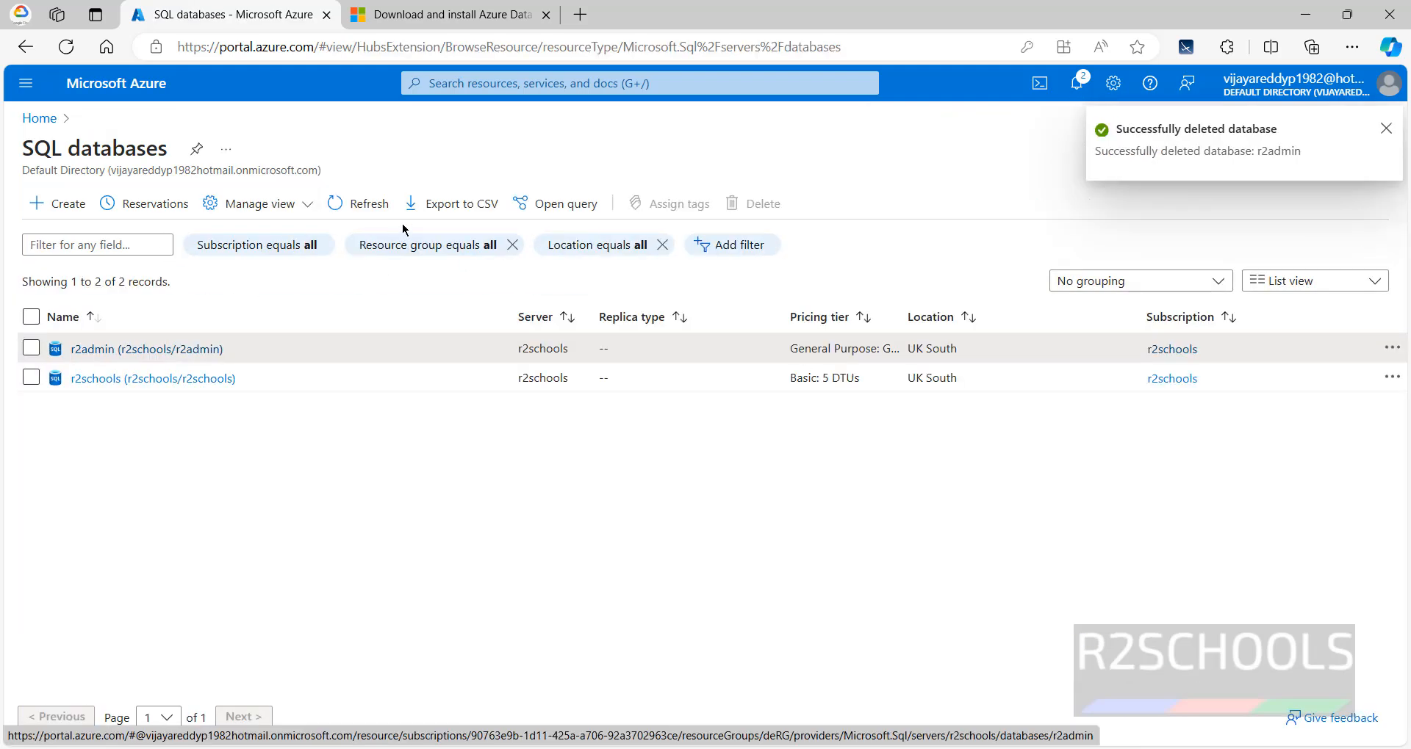
- Refresh the SQL databases list and check the deletion notification
{"action": "left_click", "coordinate": [357, 204]}
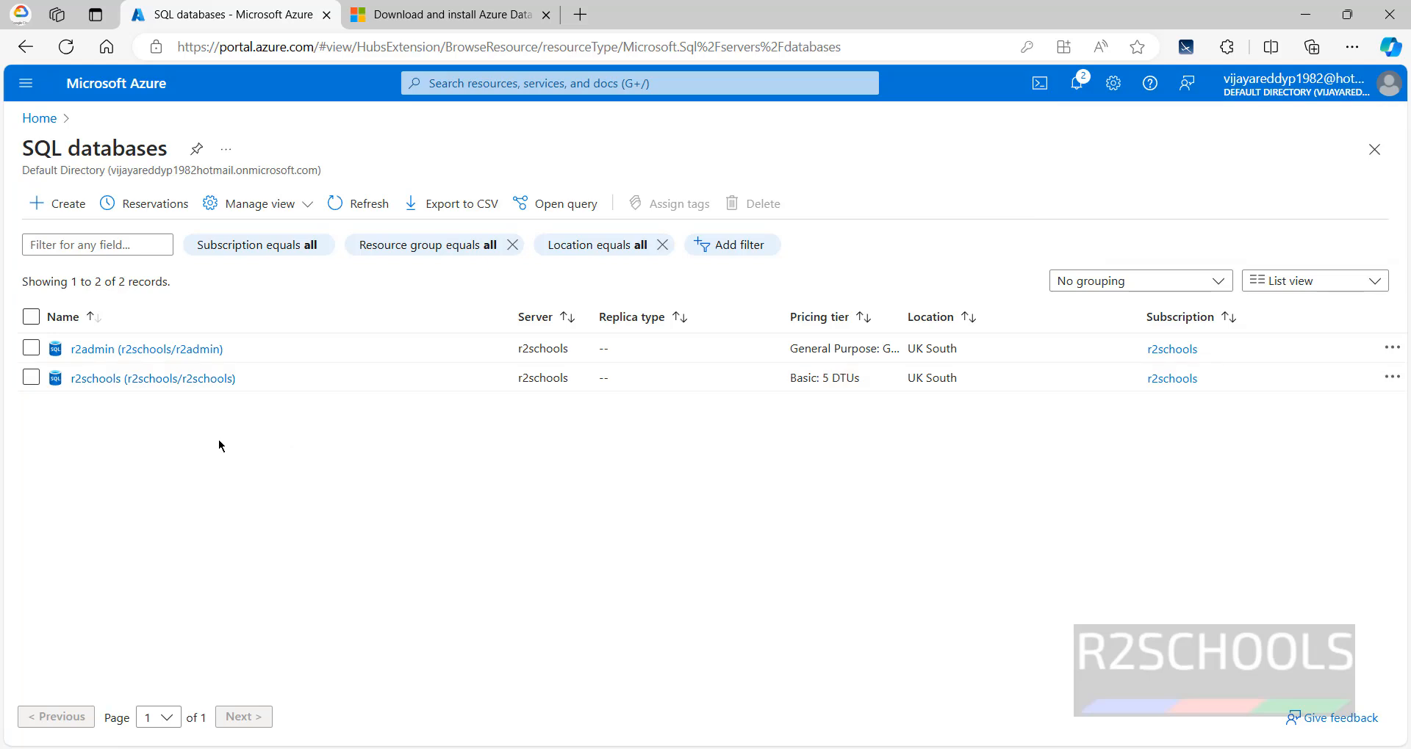
{"action": "left_click", "coordinate": [1076, 83]}
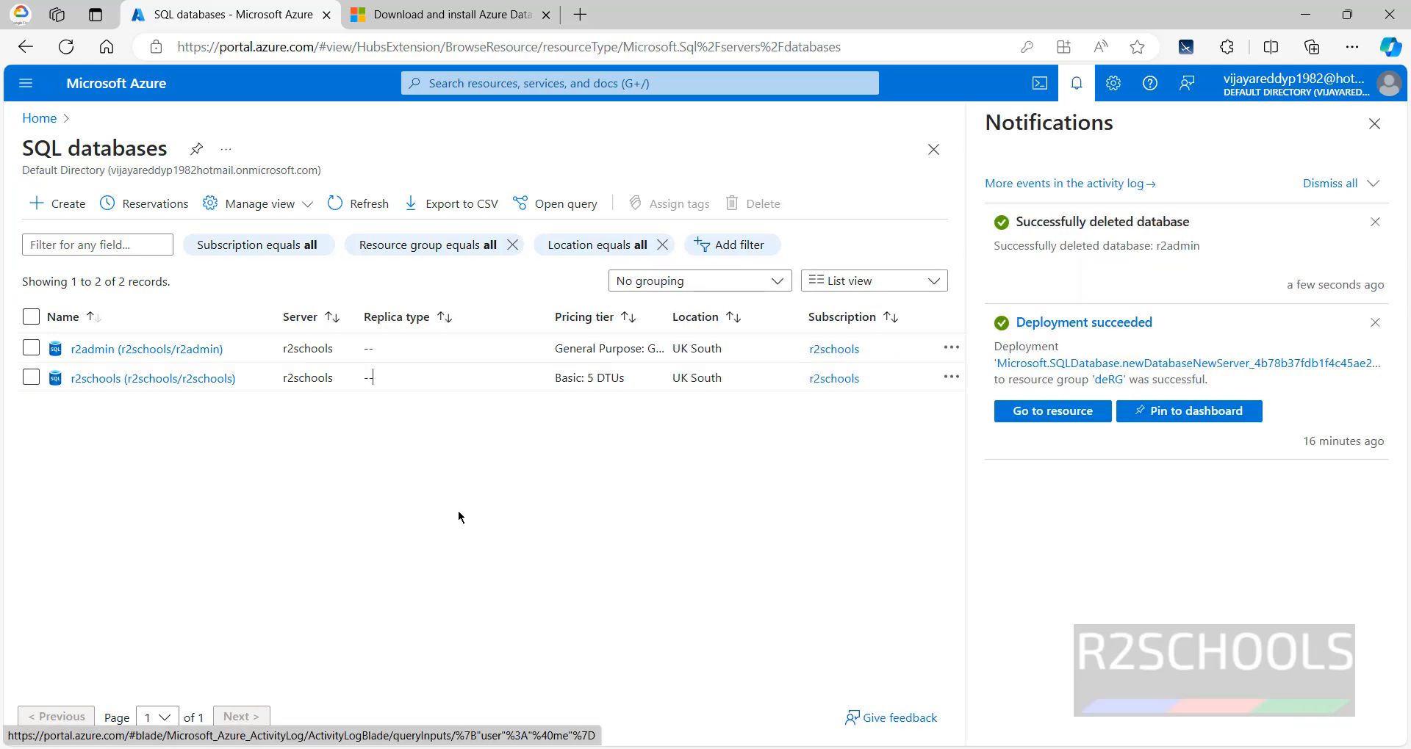
{"action": "left_click", "coordinate": [377, 210]}
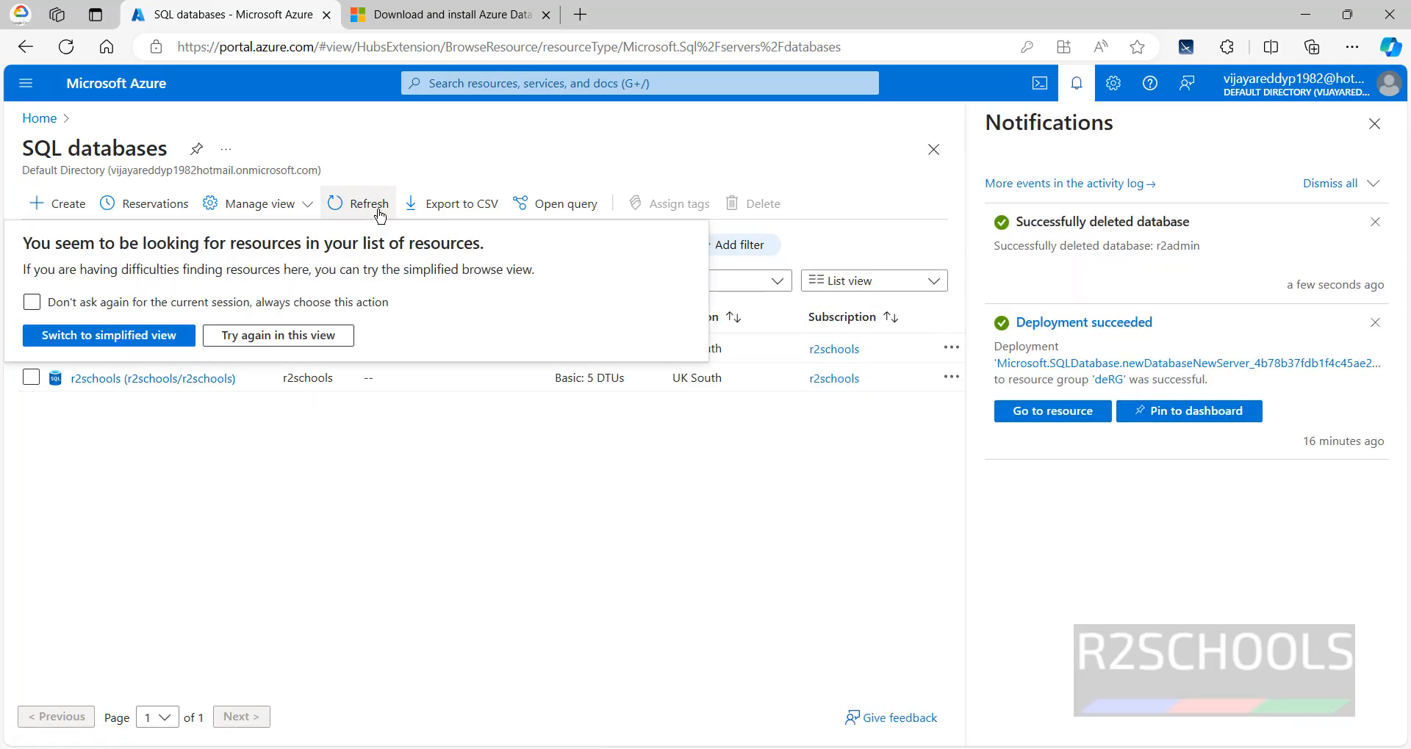
{"action": "left_click", "coordinate": [489, 474]}
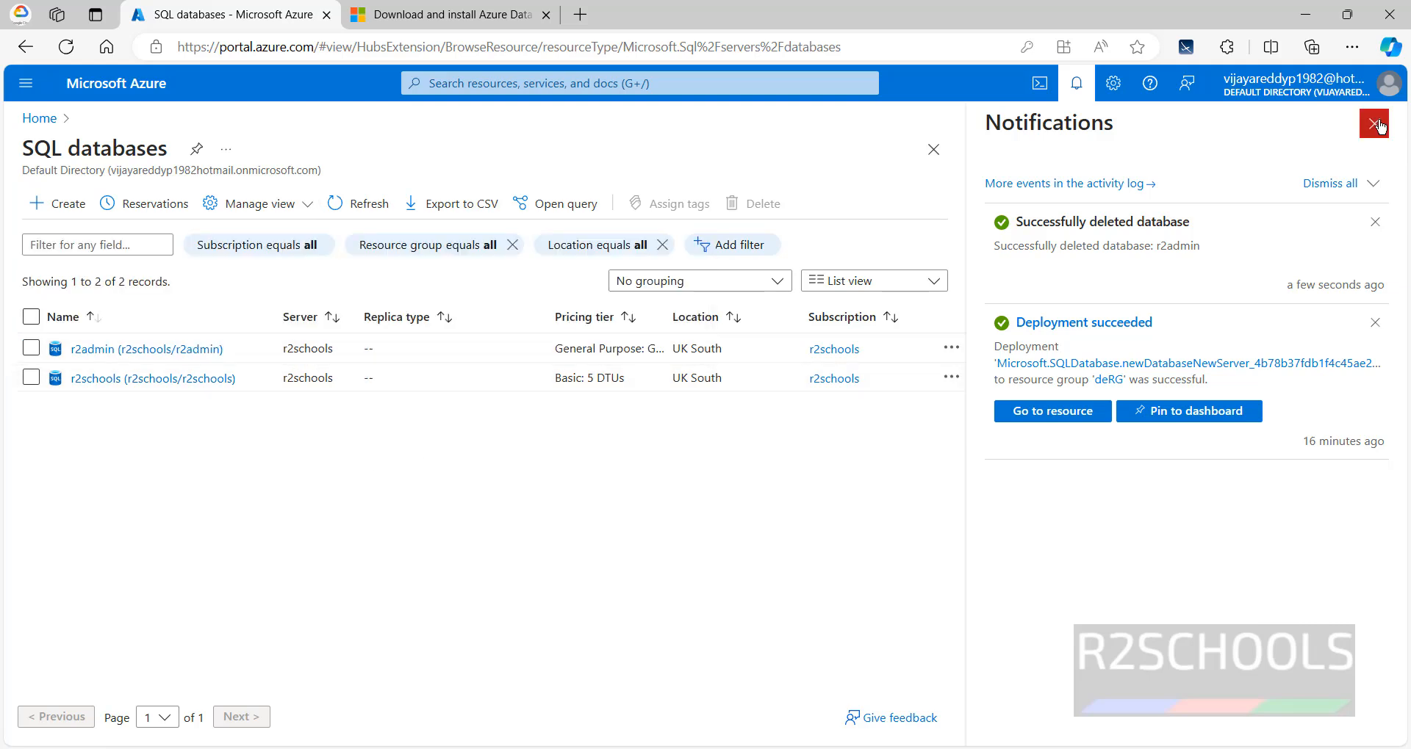
{"action": "left_click", "coordinate": [1375, 126]}
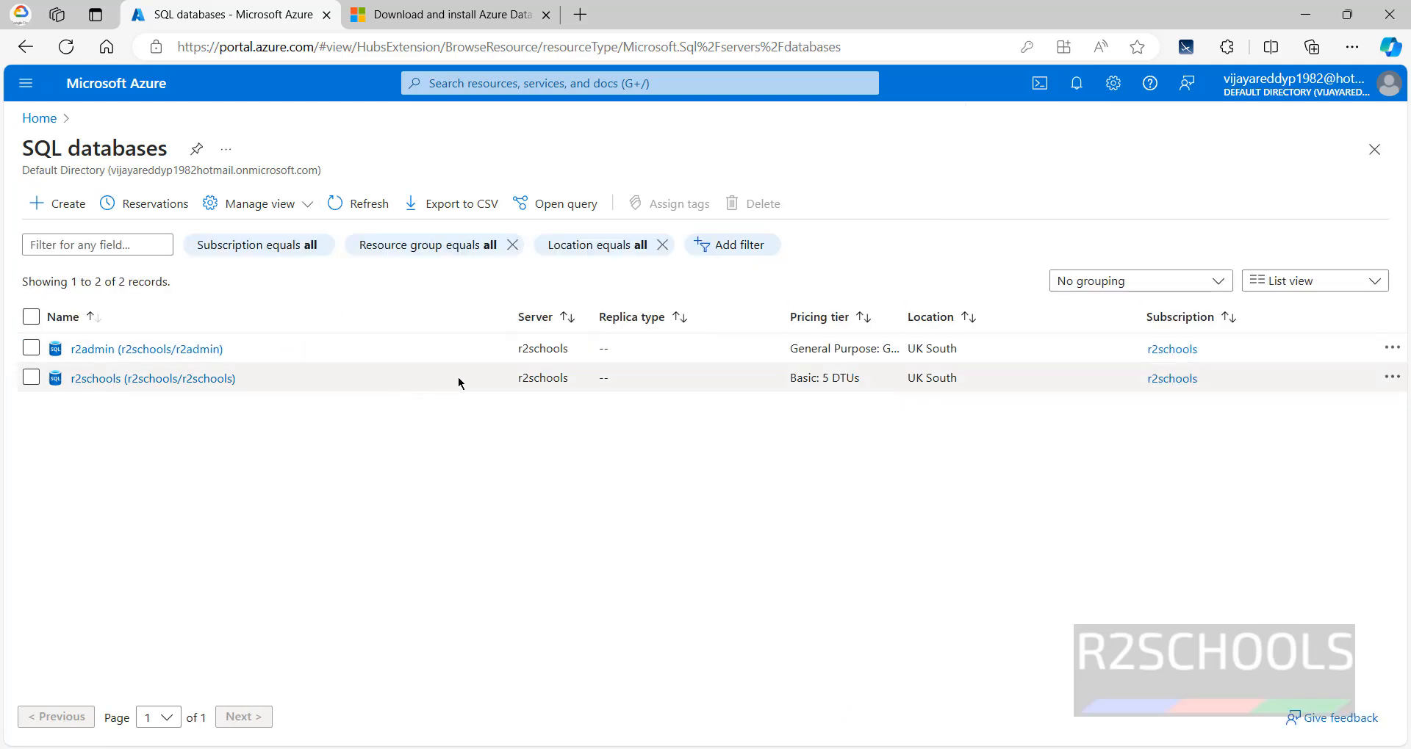
{"action": "left_click", "coordinate": [367, 206]}
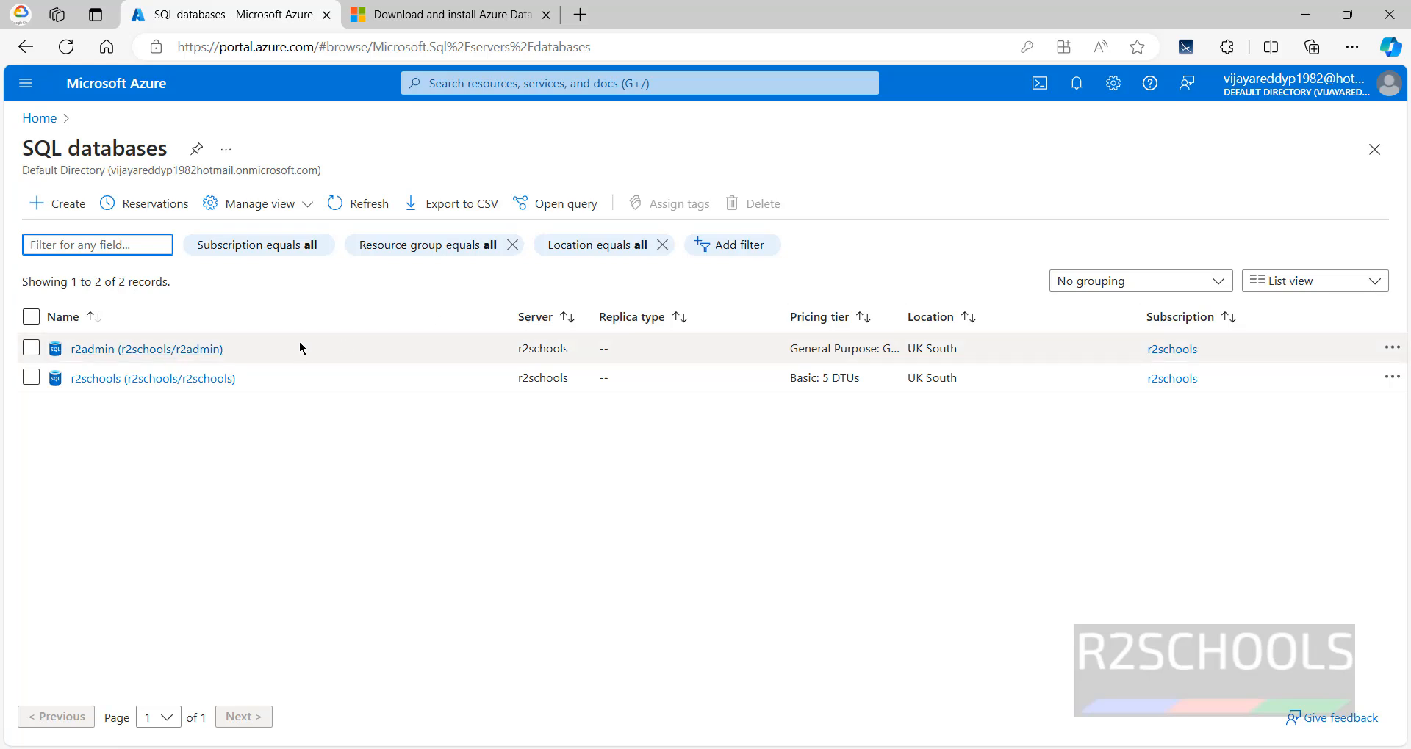